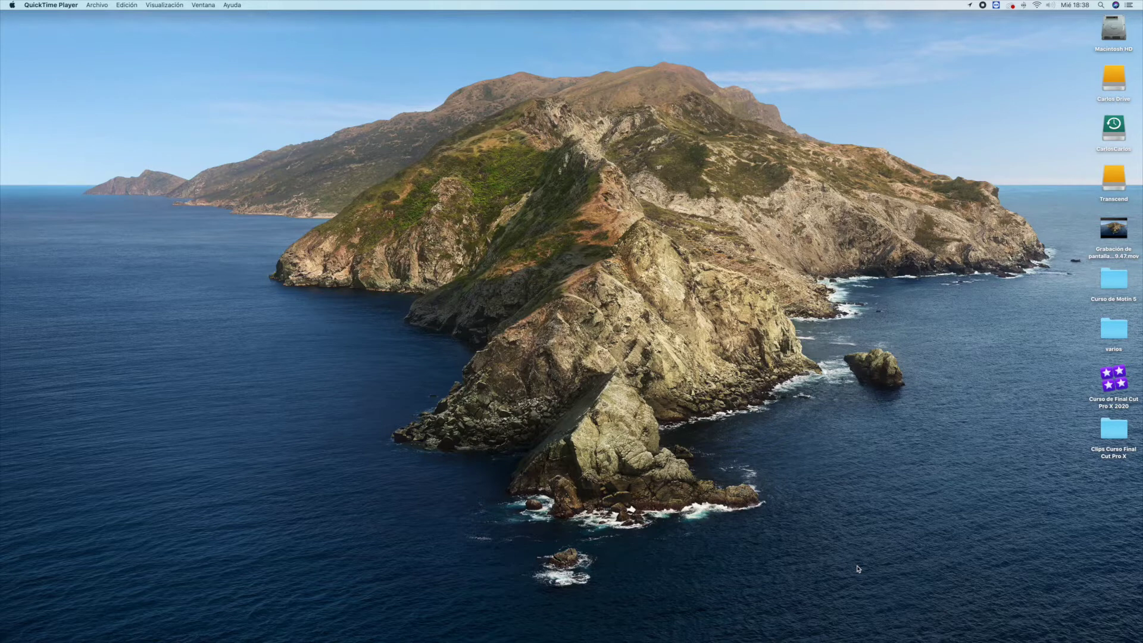
Launch Motion and create a blank Broadcast HD 1080 project at 30 fps.
mouse_move(756, 635)
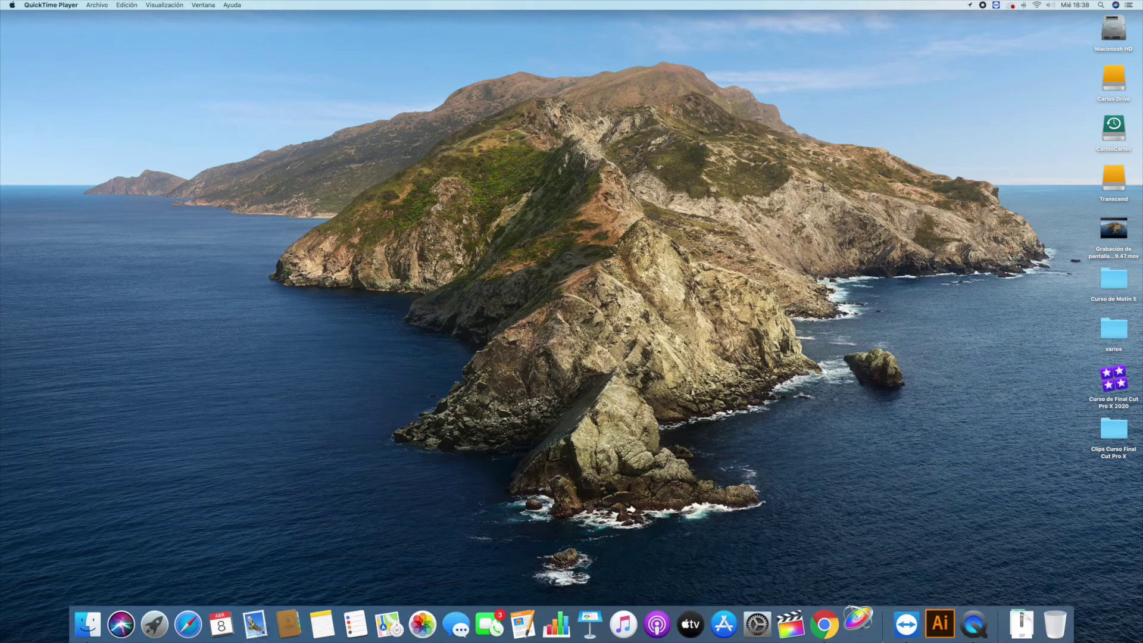
left_click(859, 623)
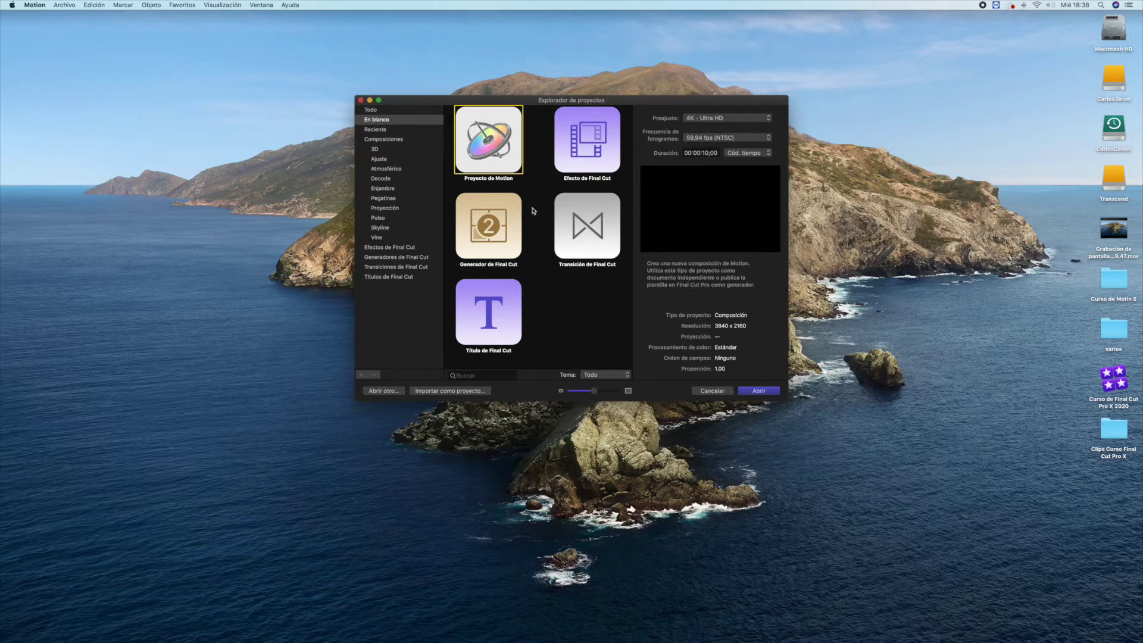
left_click(719, 118)
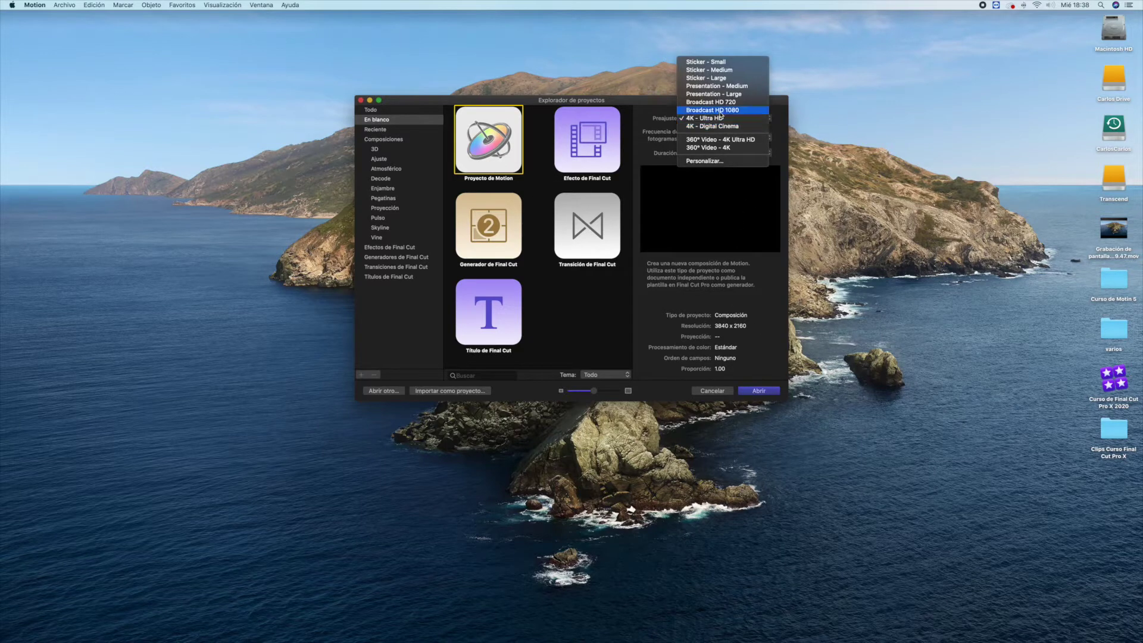
left_click(721, 110)
left_click(738, 140)
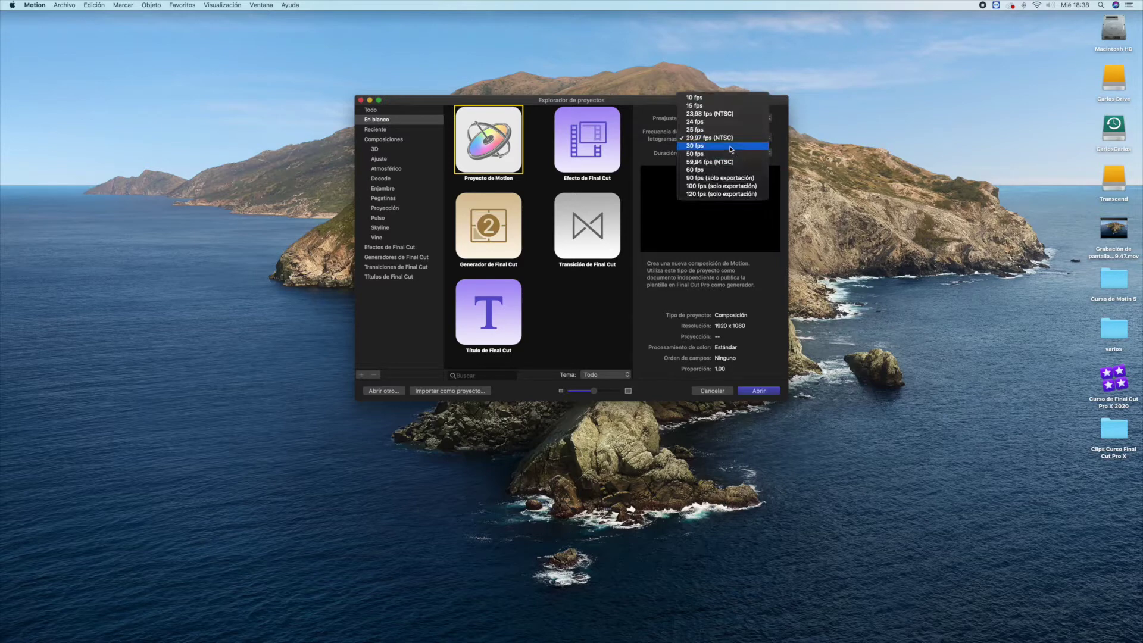
left_click(731, 149)
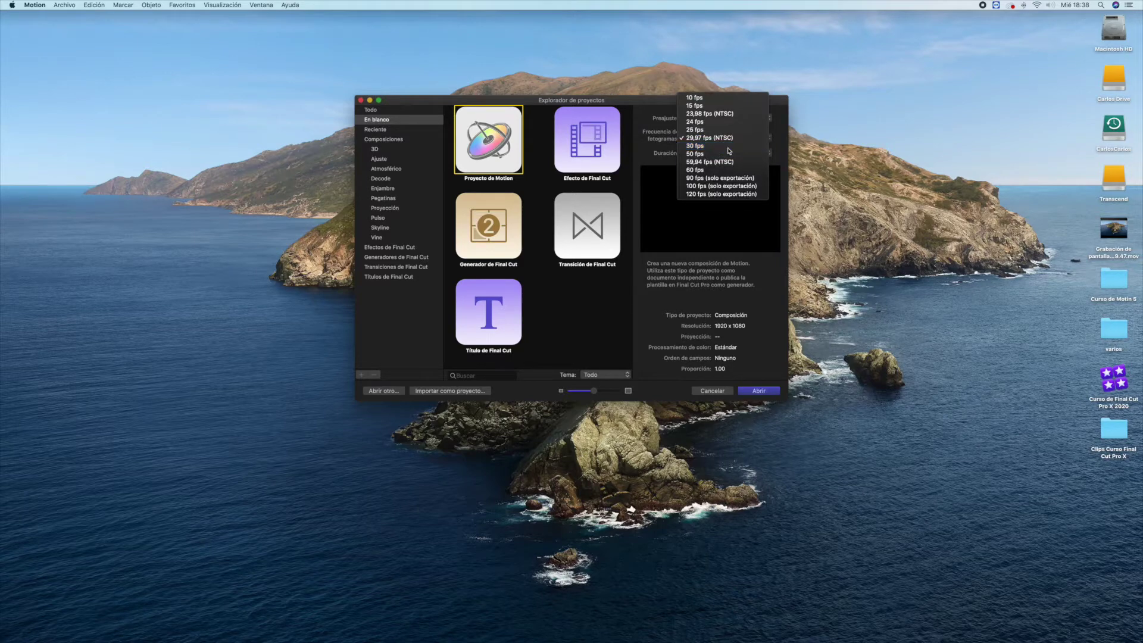
left_click(758, 392)
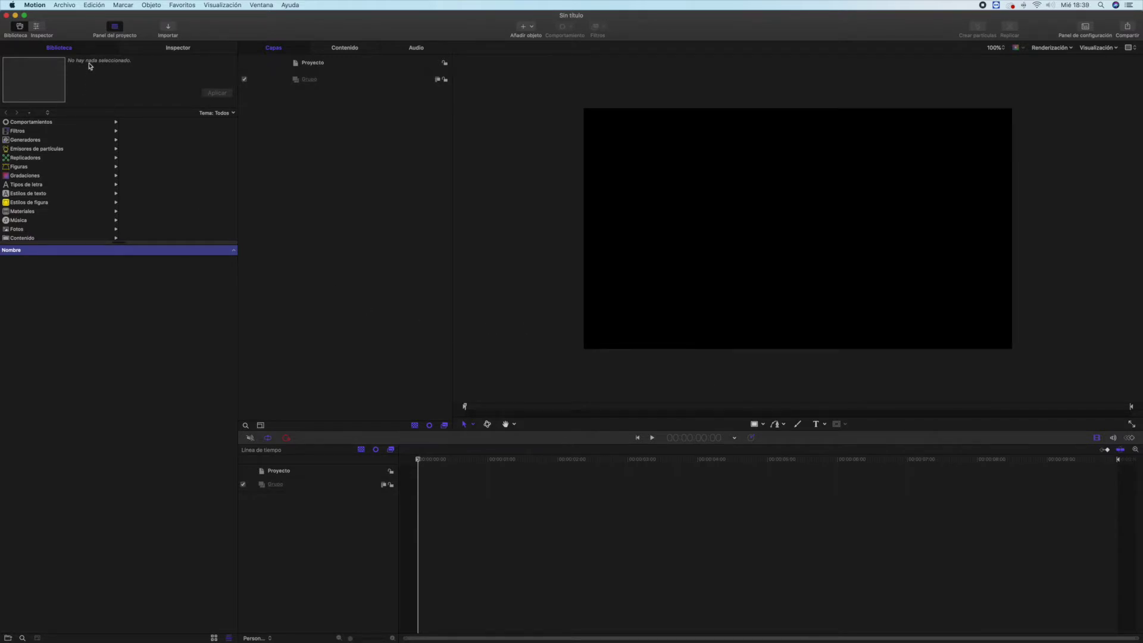
Browse the Comportamientos, Filtros, Generadores, Emisores de partículas and Replicadores Library categories.
left_click(51, 123)
left_click(38, 131)
left_click(37, 140)
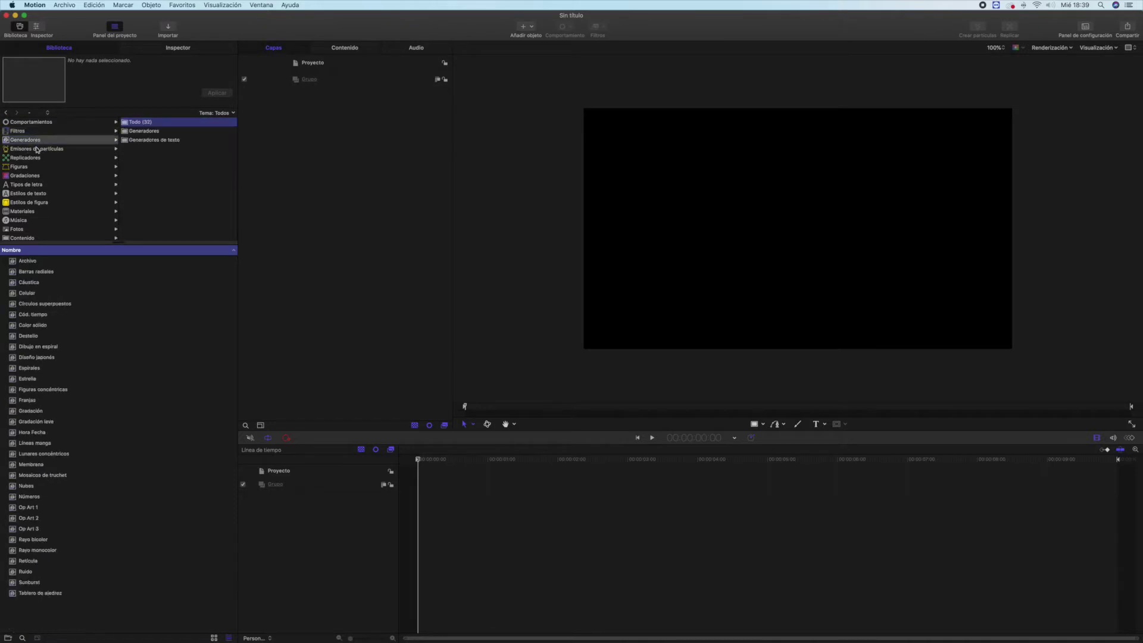
left_click(37, 150)
left_click(36, 159)
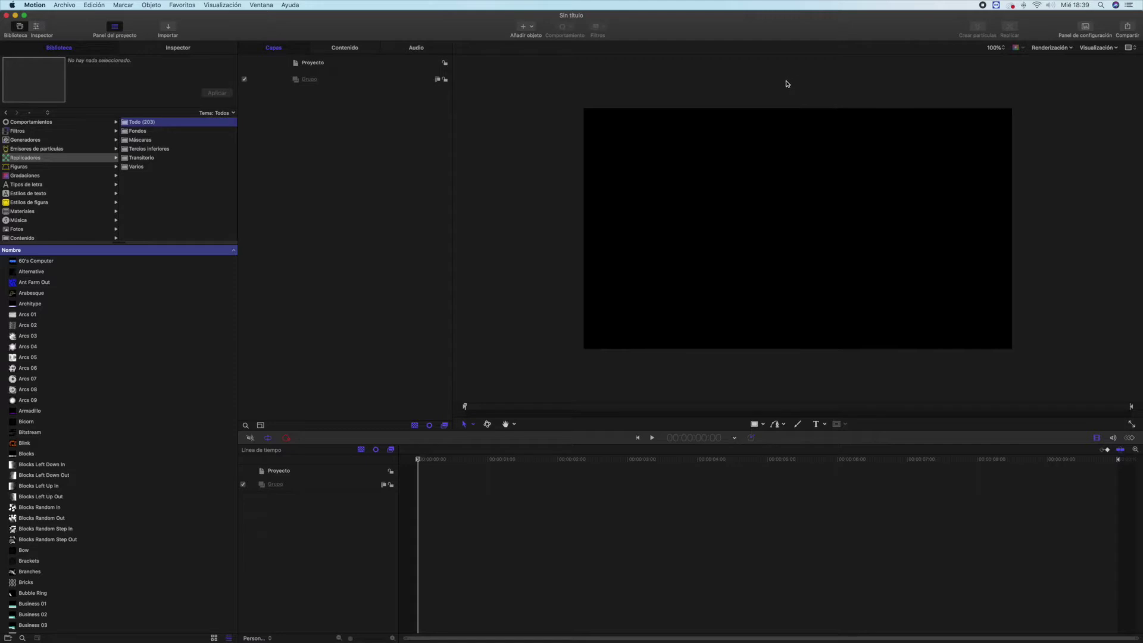
left_click(40, 148)
left_click(37, 158)
Browse Figuras, Gradaciones, Tipos de letra, Estilos de texto, Estilos de figura, Materiales, Música, Fotos and Contenido.
left_click(30, 168)
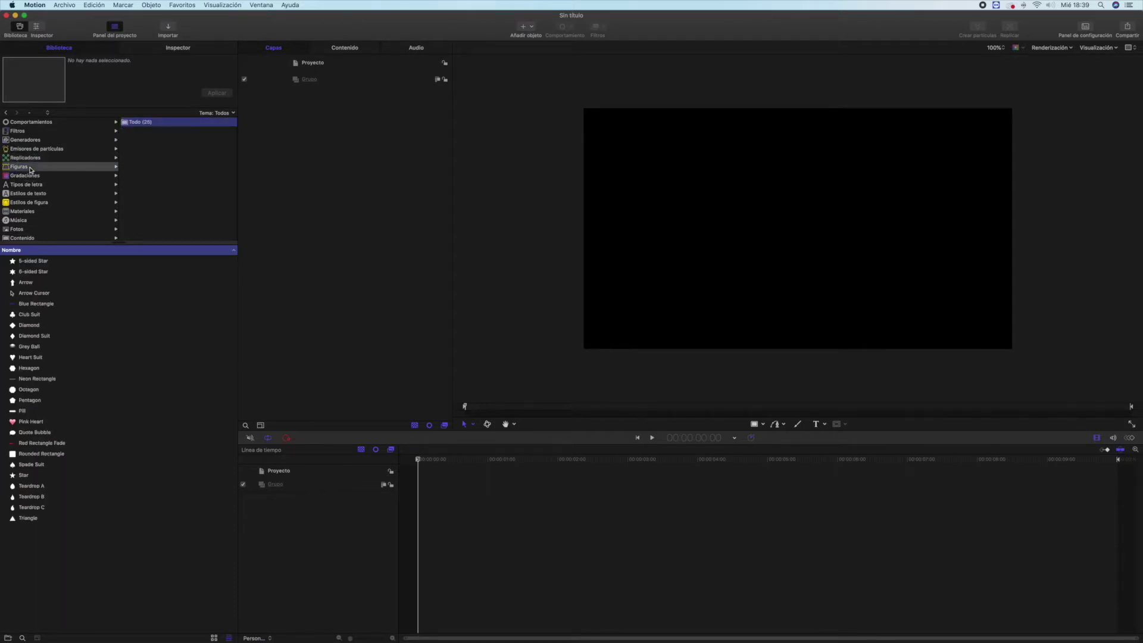
left_click(37, 177)
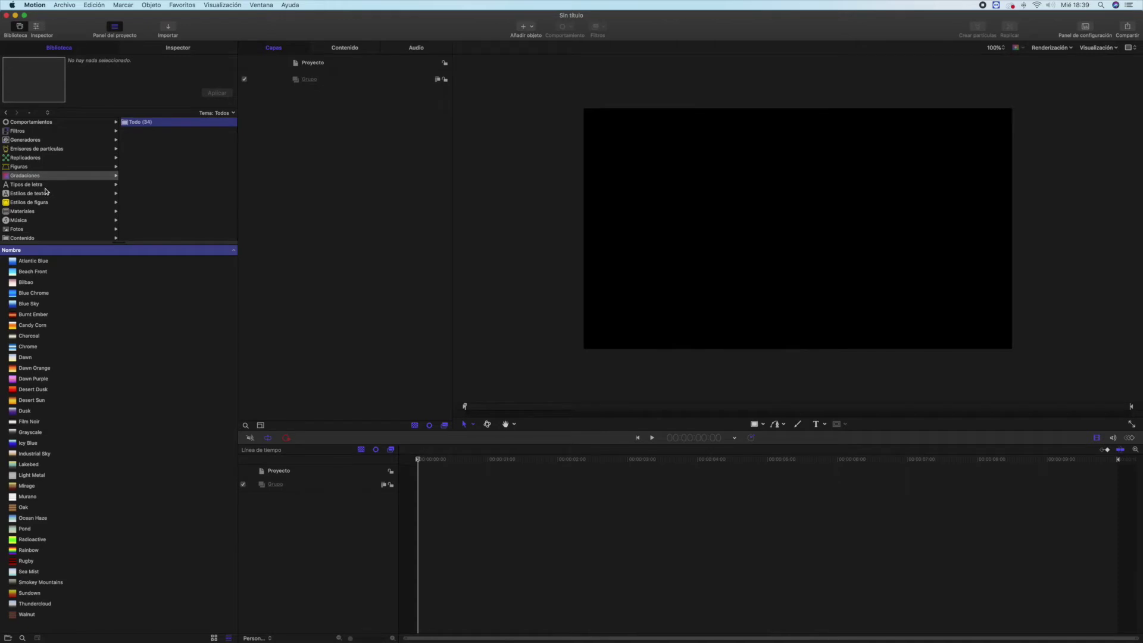
left_click(35, 185)
left_click(43, 193)
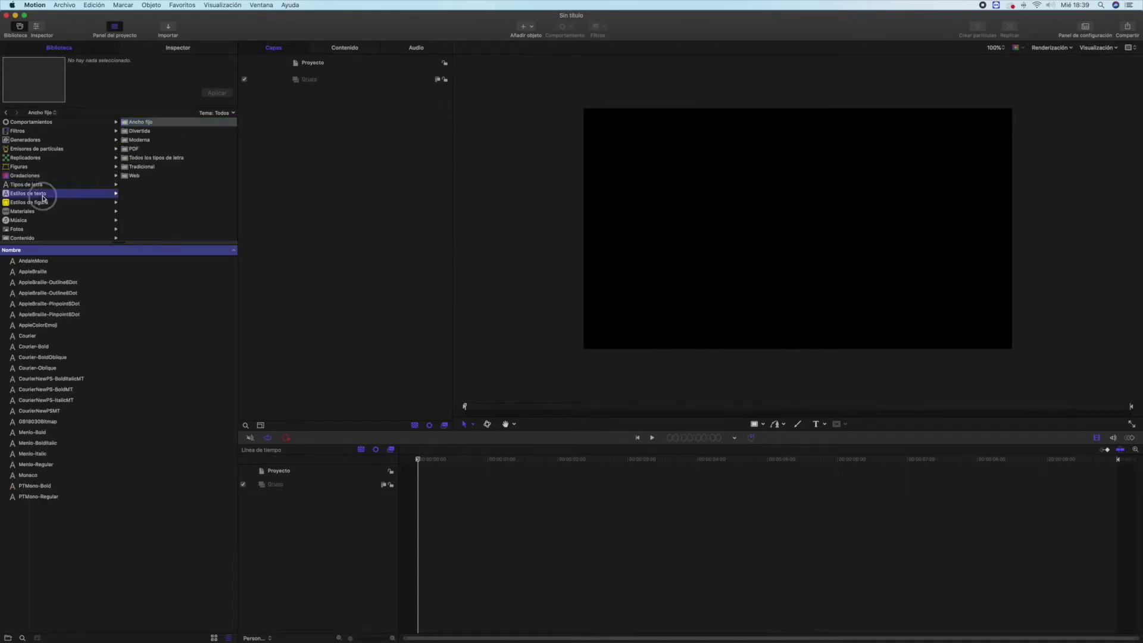
left_click(44, 205)
left_click(35, 213)
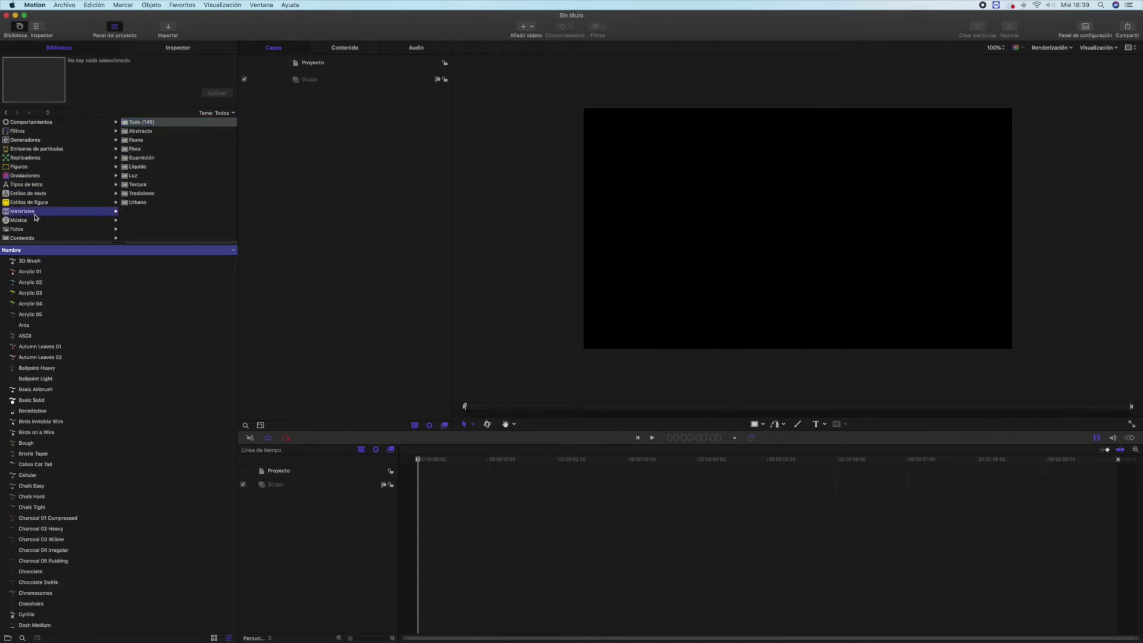
left_click(26, 221)
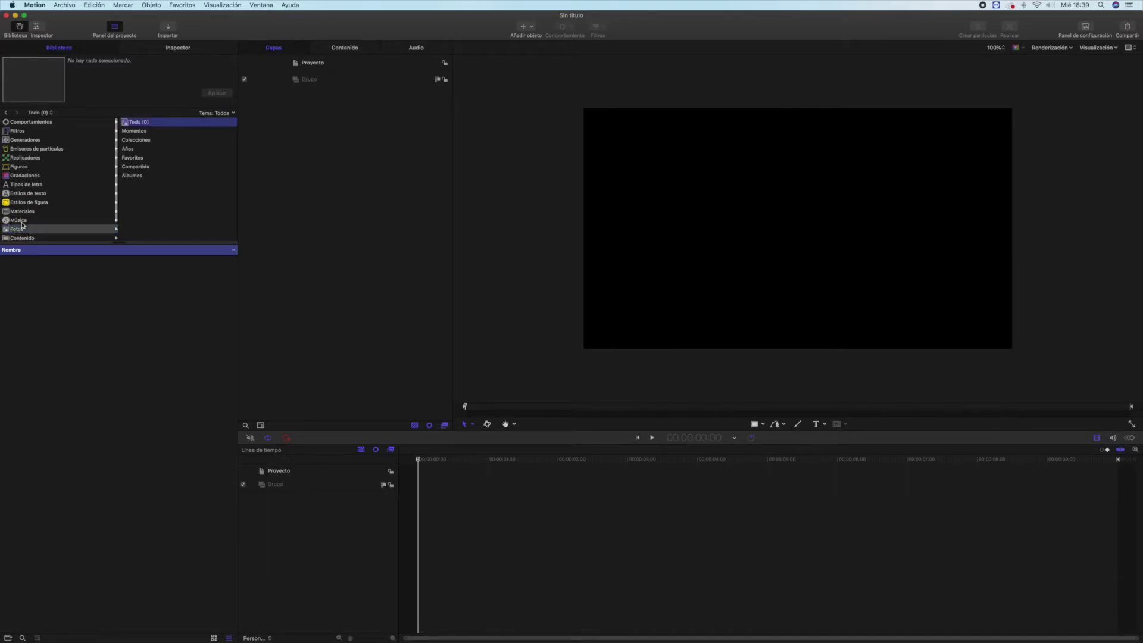
left_click(20, 229)
left_click(23, 238)
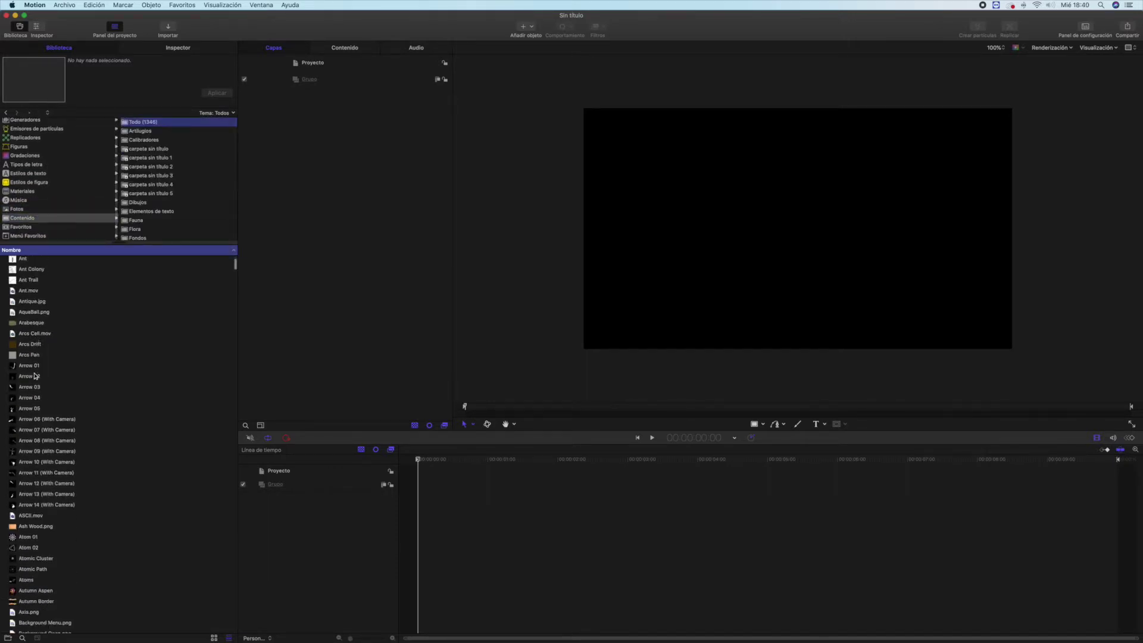
Preview Arrow 10 and Arrow 09 (With Camera), then list the Artilugios and Calibradores folders.
left_click(38, 360)
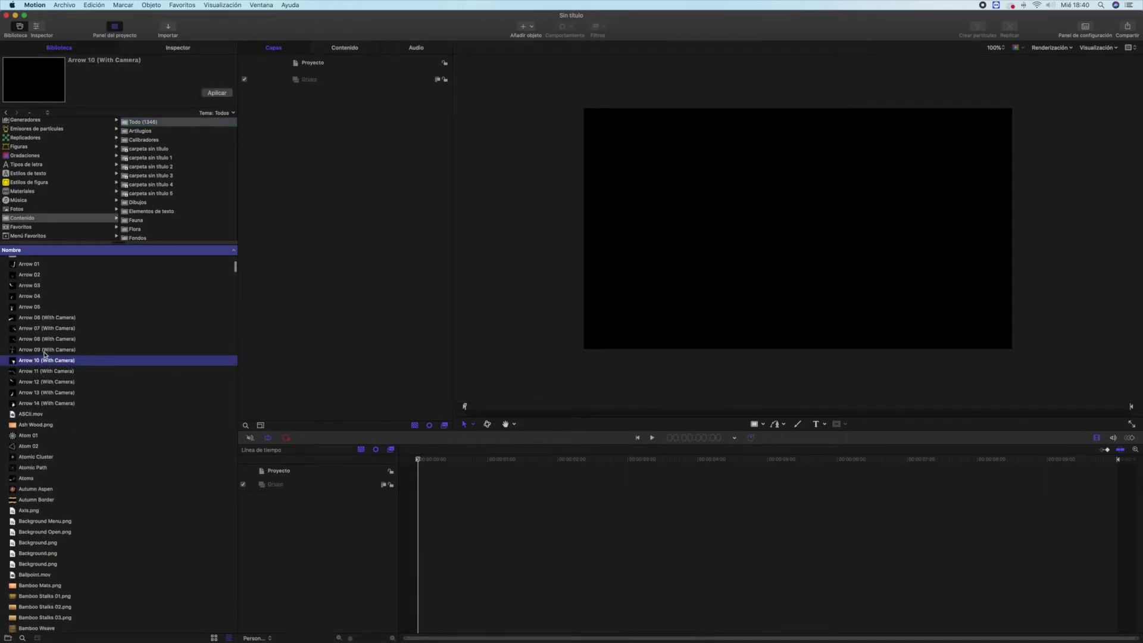
left_click(36, 350)
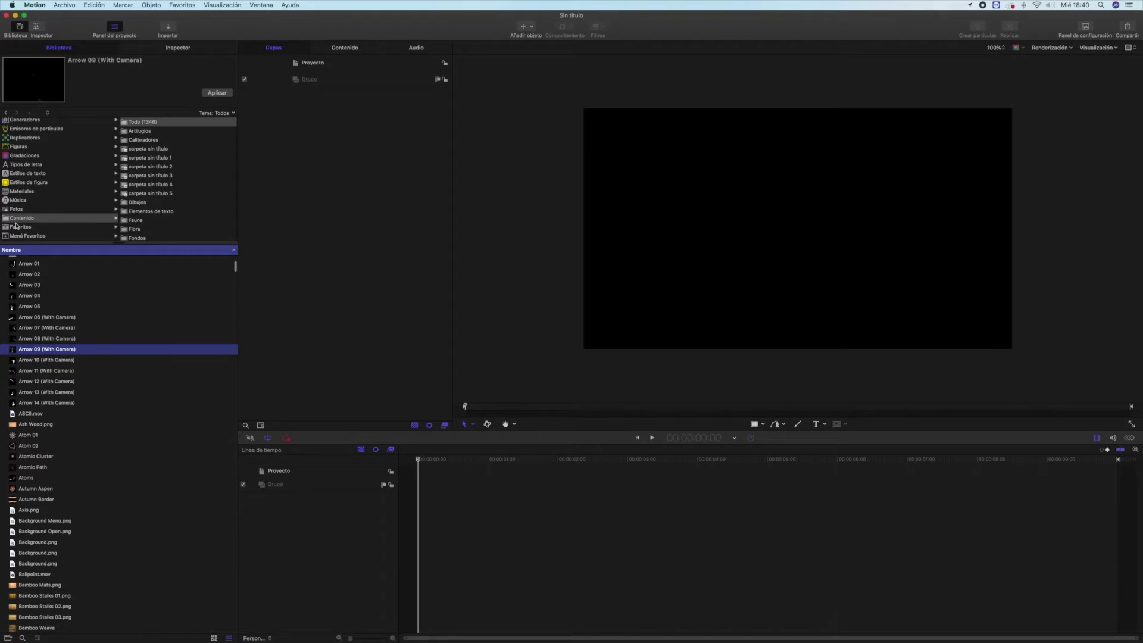
left_click(152, 131)
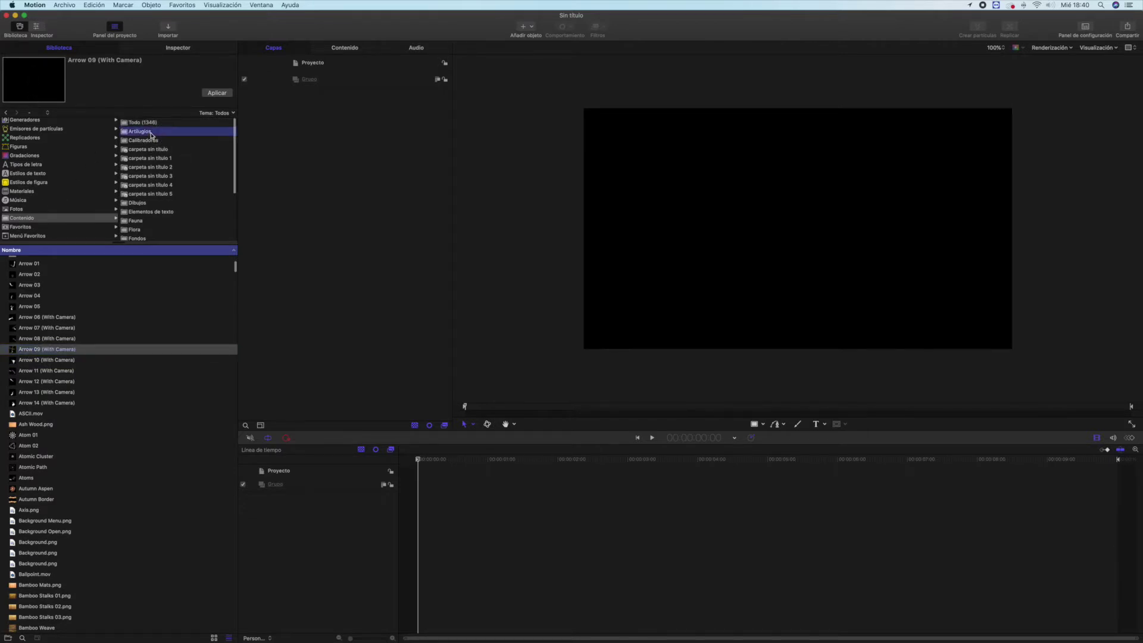
left_click(150, 139)
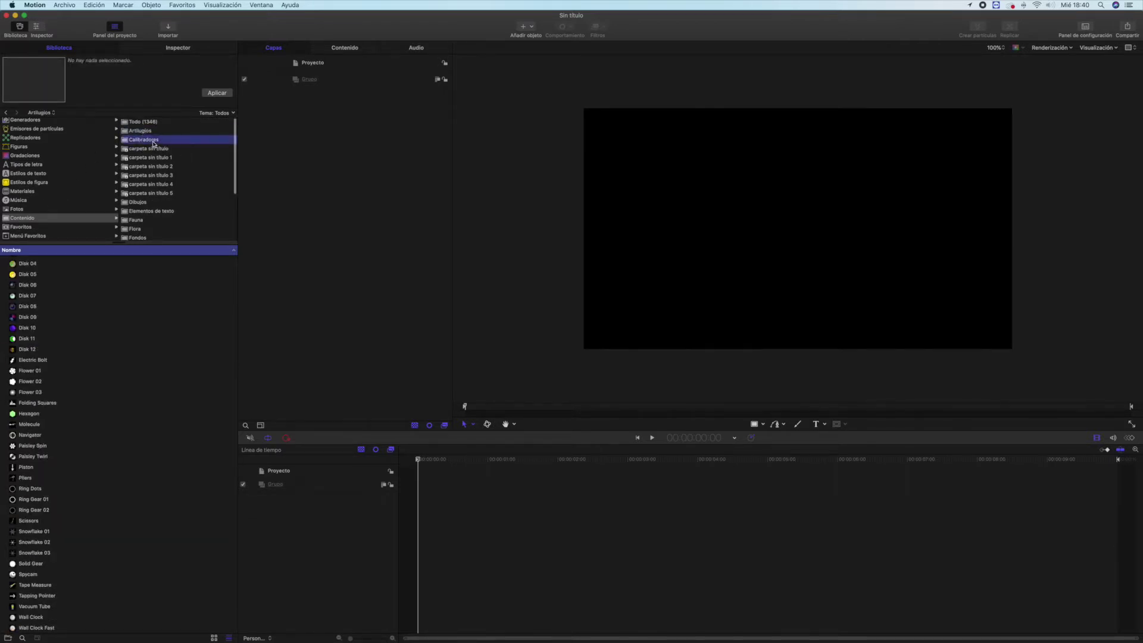
scroll(160, 170, "down", 3)
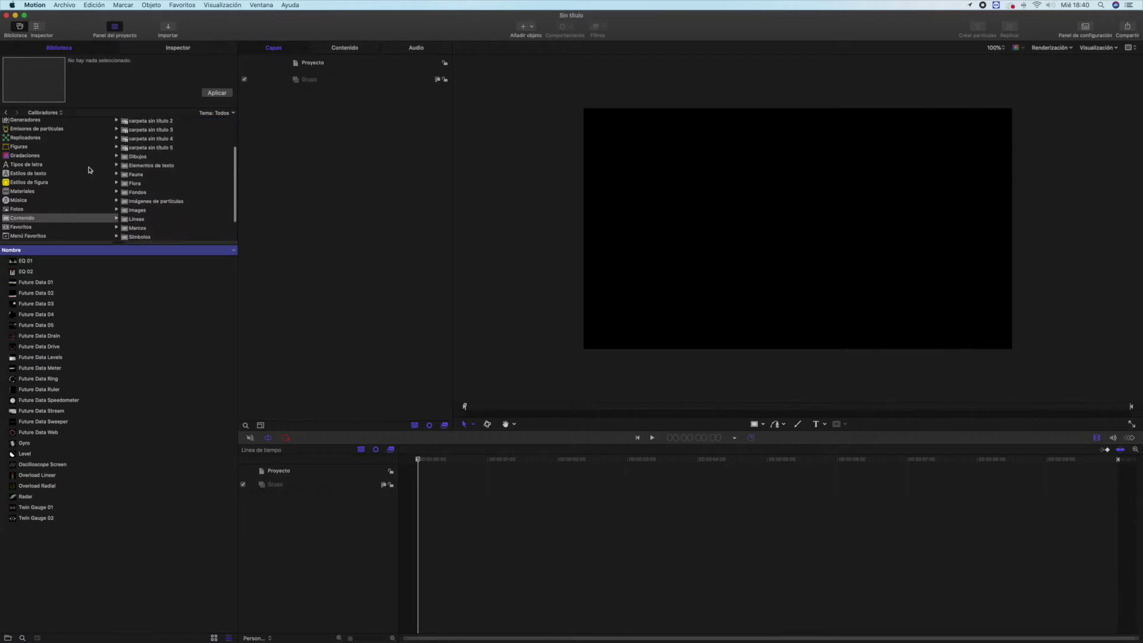
scroll(53, 157, "up", 2)
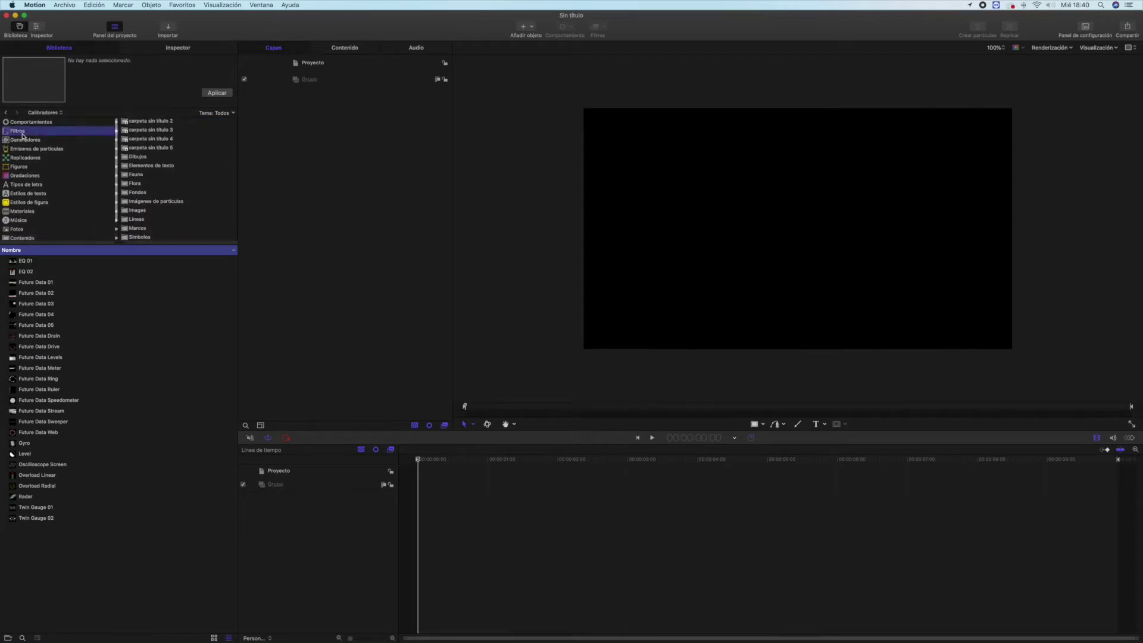
left_click(53, 131)
Import the GH010566.MP4 clip from the Nuevos clips folder.
key("super+i")
left_click(581, 128)
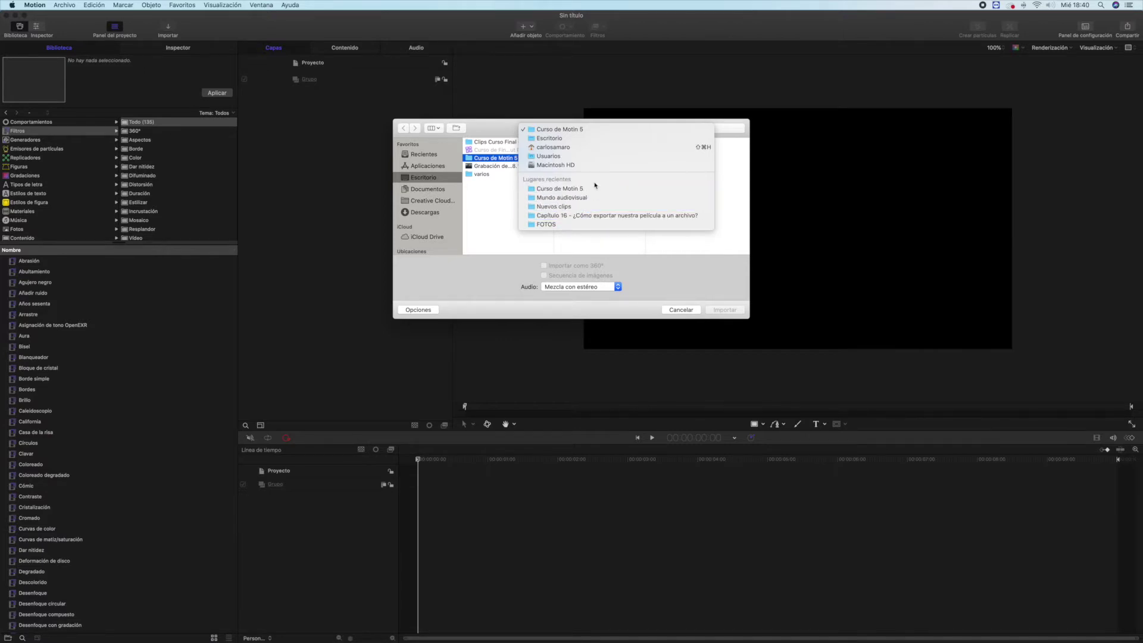
key("Escape")
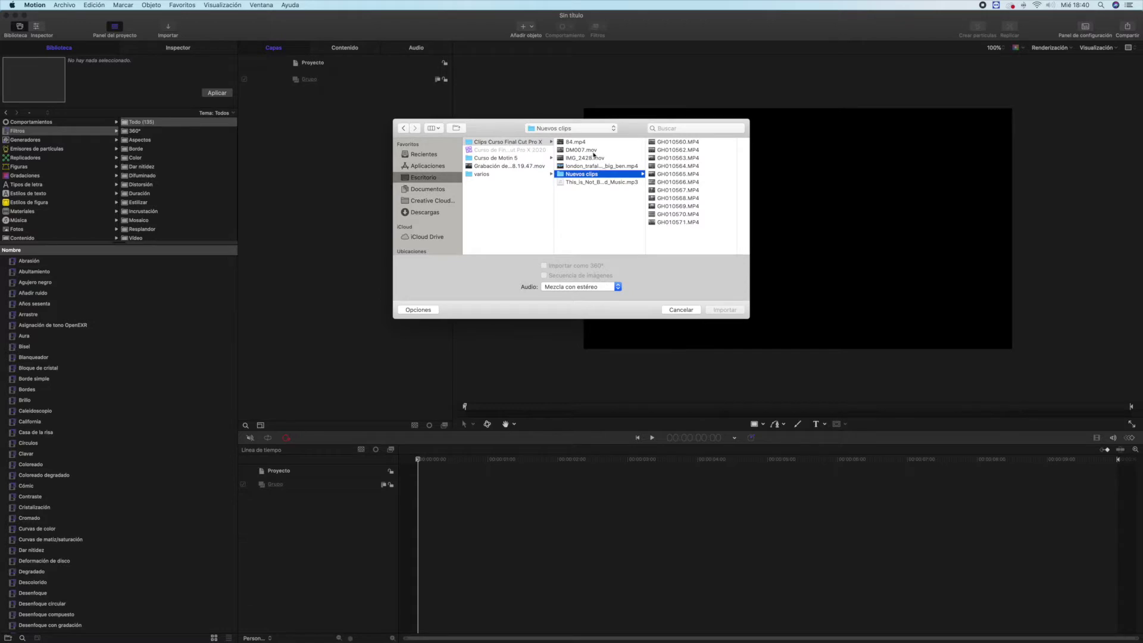
left_click(688, 143)
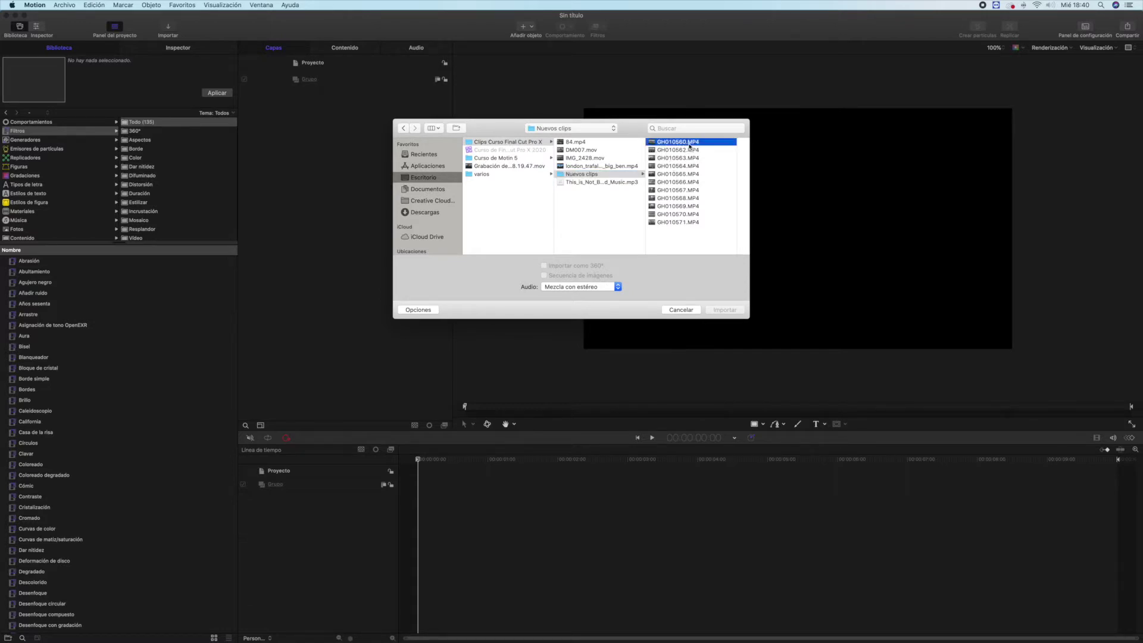
left_click(583, 183)
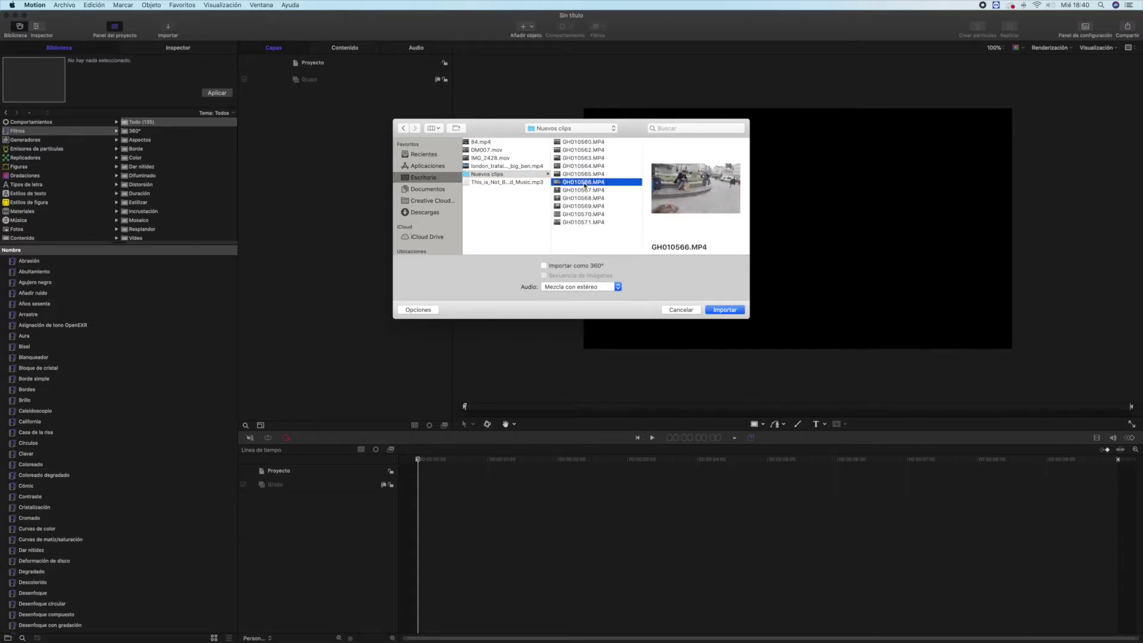
double_click(582, 184)
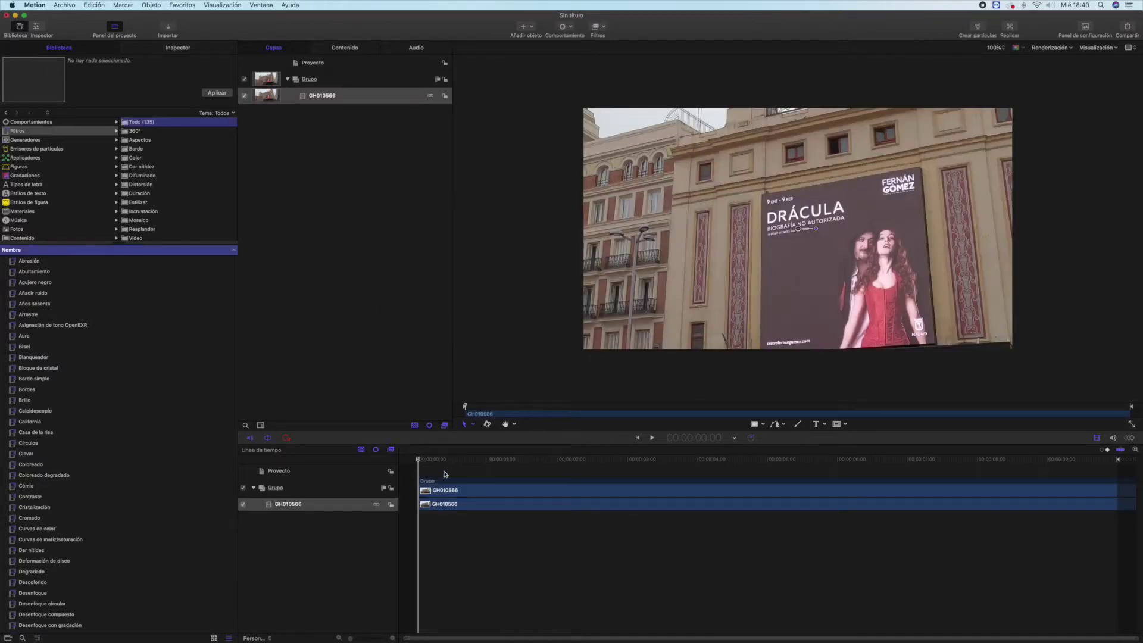
Play the GH010566 street footage and stop playback at 5:17.
left_click(651, 438)
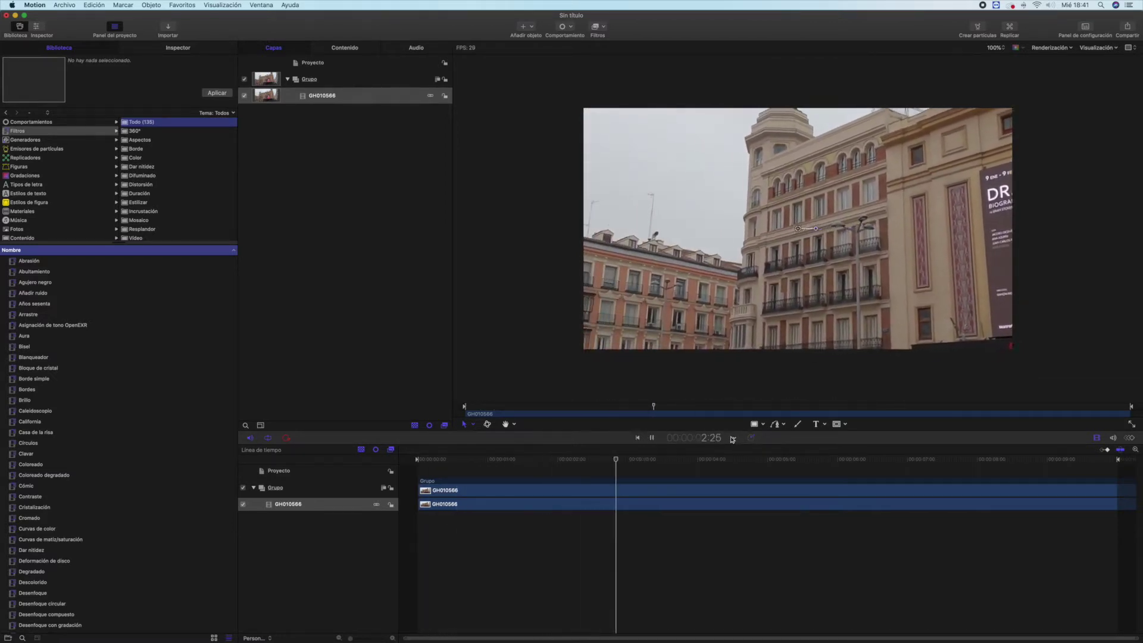
left_click(652, 438)
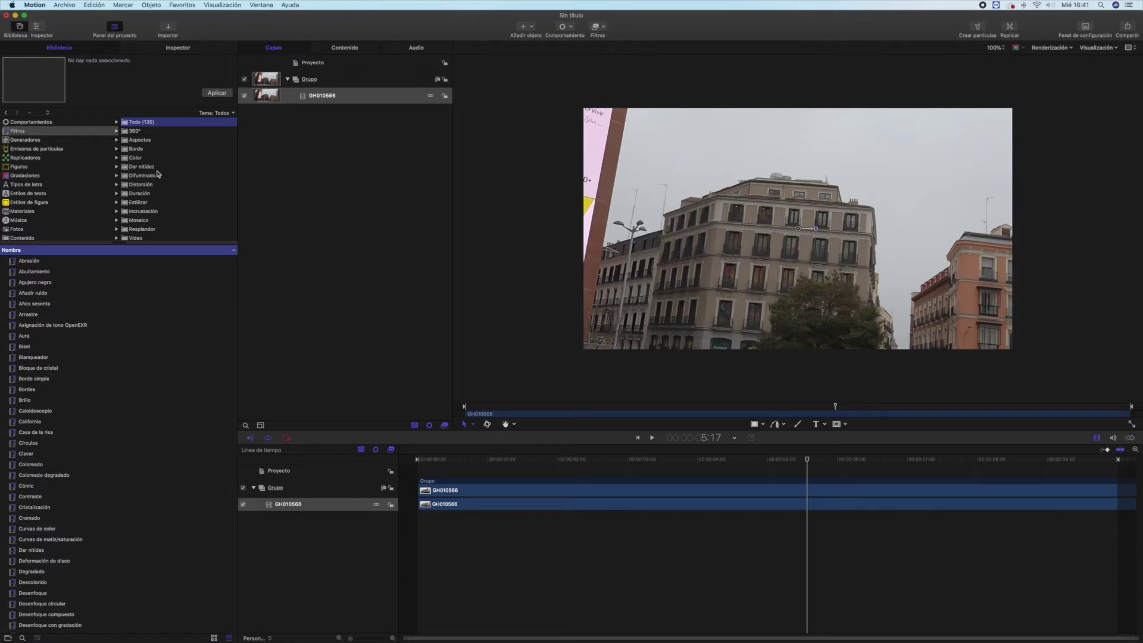
scroll(119, 443, "down", 3)
scroll(119, 449, "down", 3)
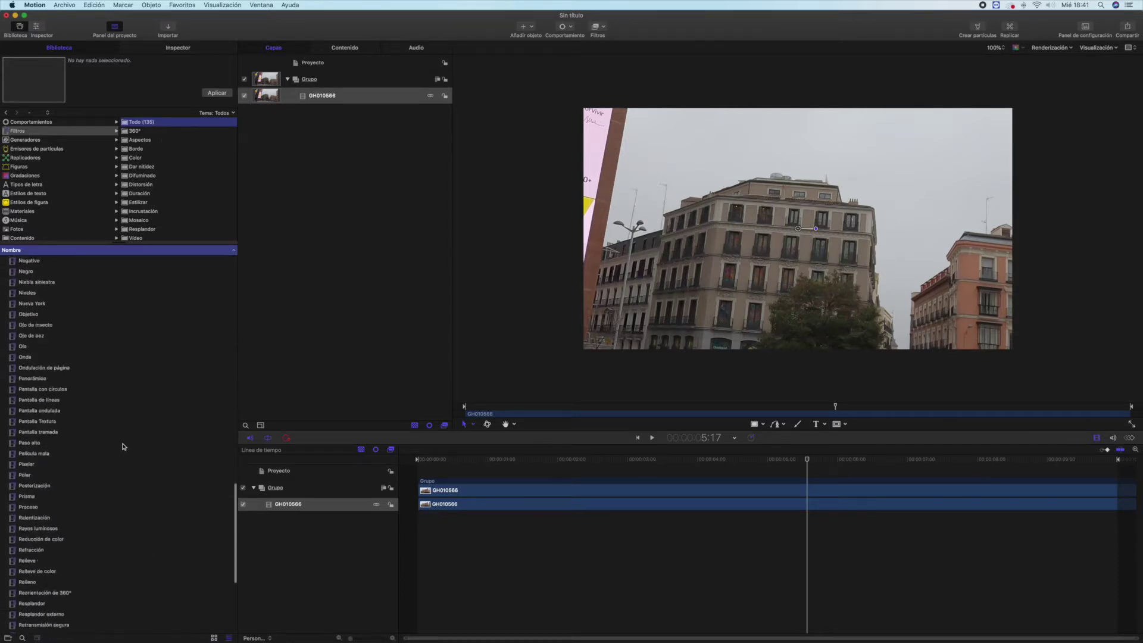
scroll(119, 459, "down", 3)
scroll(119, 467, "down", 3)
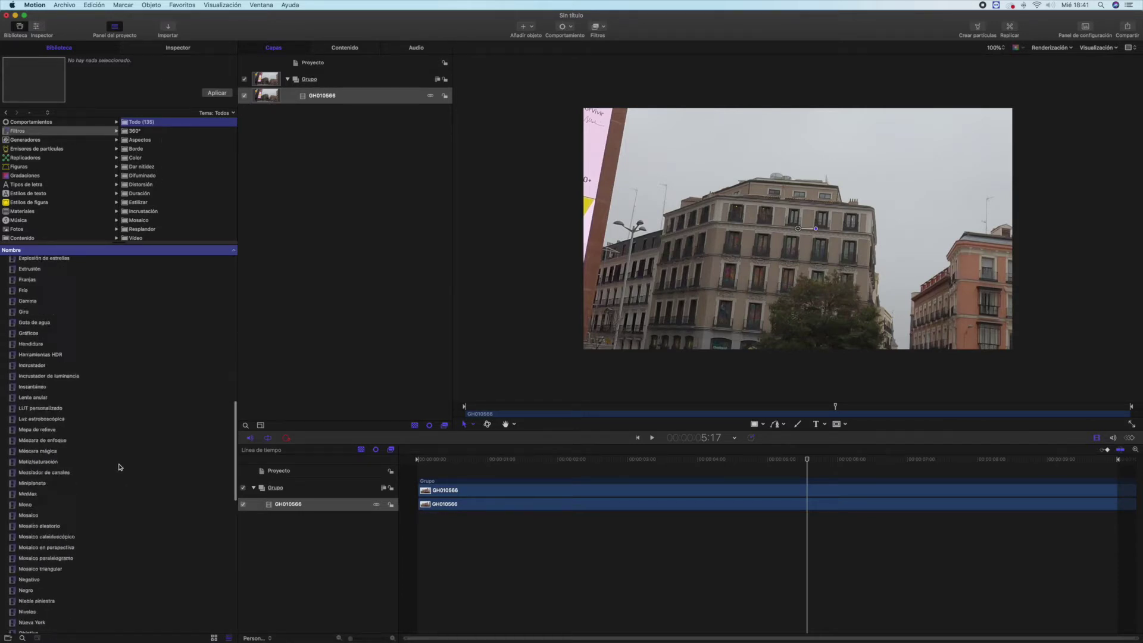
Apply the Años sesenta filter from Filtros > Aspectos to the GH010566 layer.
left_click(142, 133)
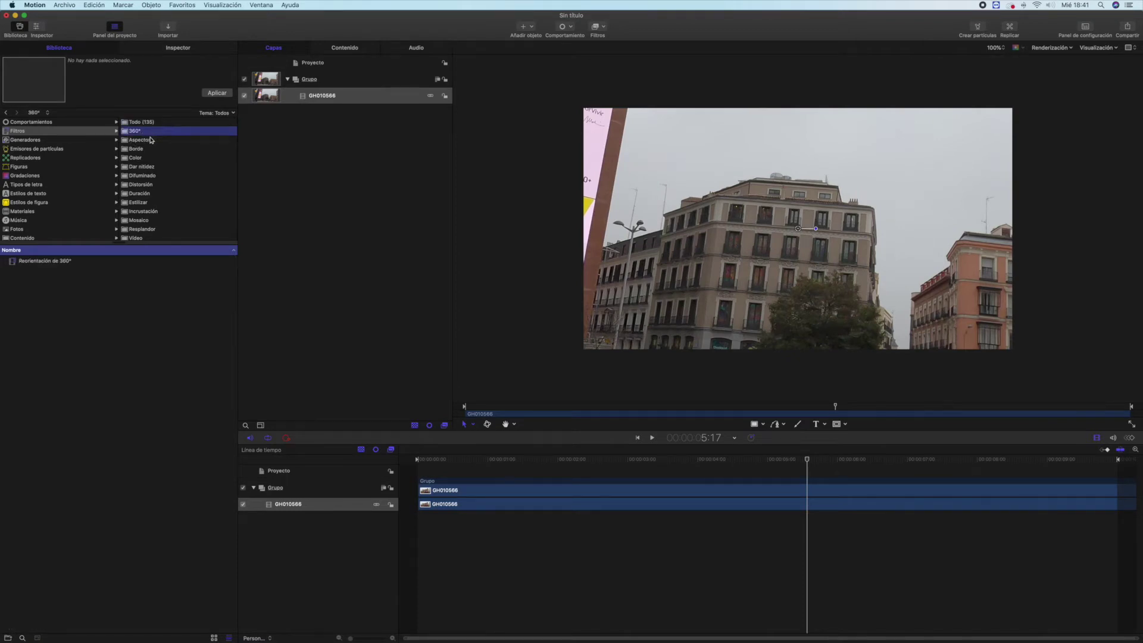
left_click(143, 141)
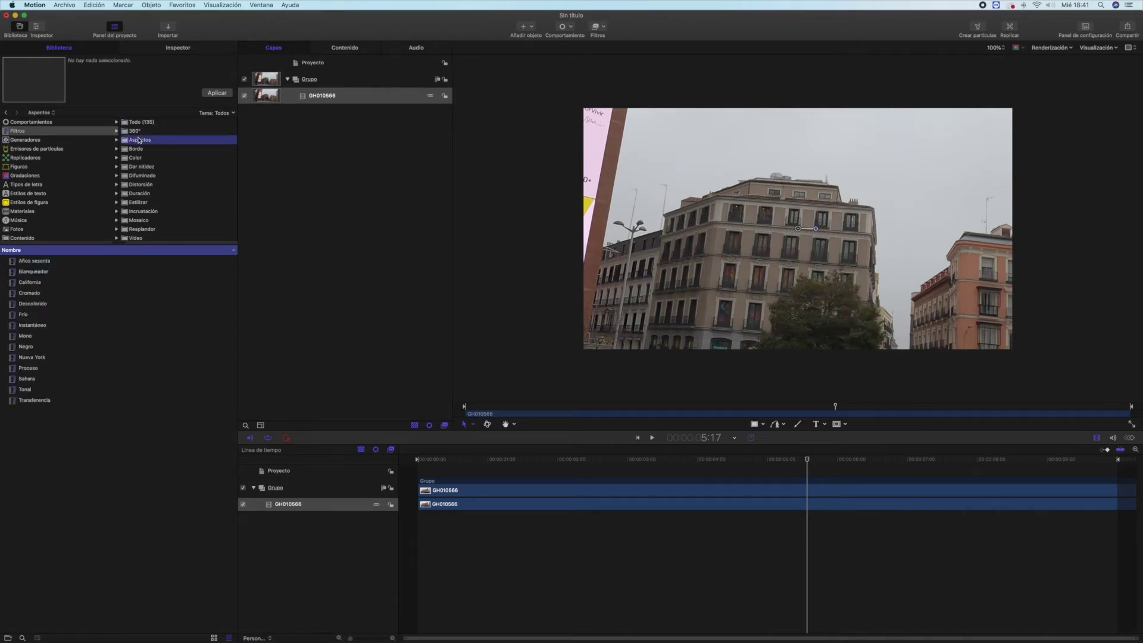
left_click(41, 262)
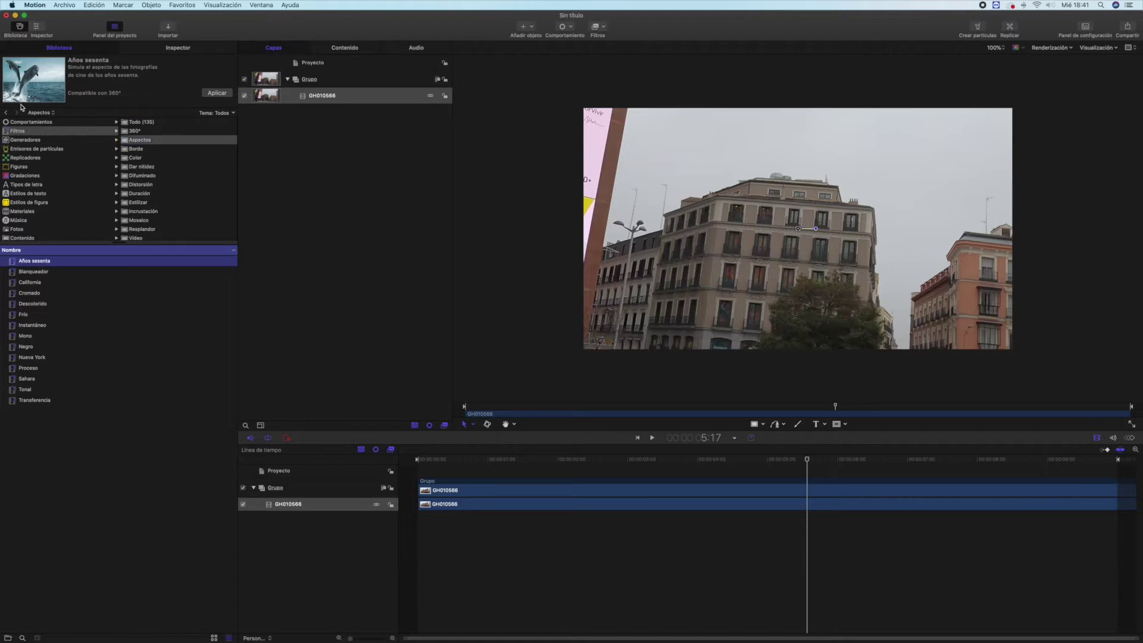
mouse_move(37, 84)
mouse_move(42, 264)
left_mouse_down()
mouse_move(523, 494)
mouse_move(299, 507)
left_mouse_up()
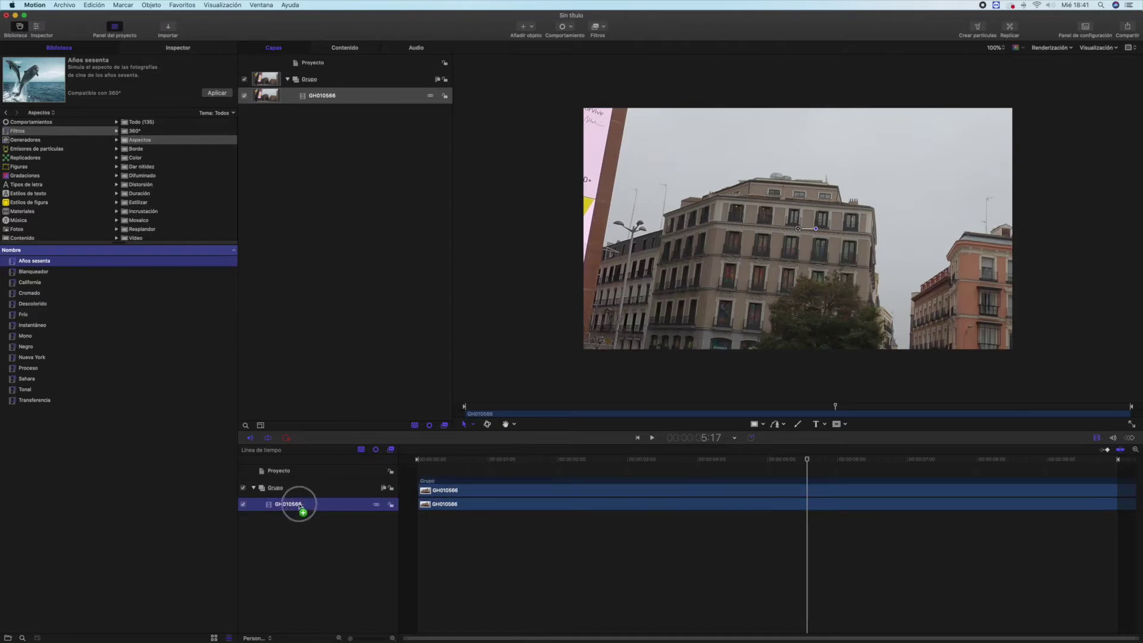
mouse_move(300, 506)
left_mouse_down()
mouse_move(287, 488)
mouse_move(308, 504)
left_mouse_up()
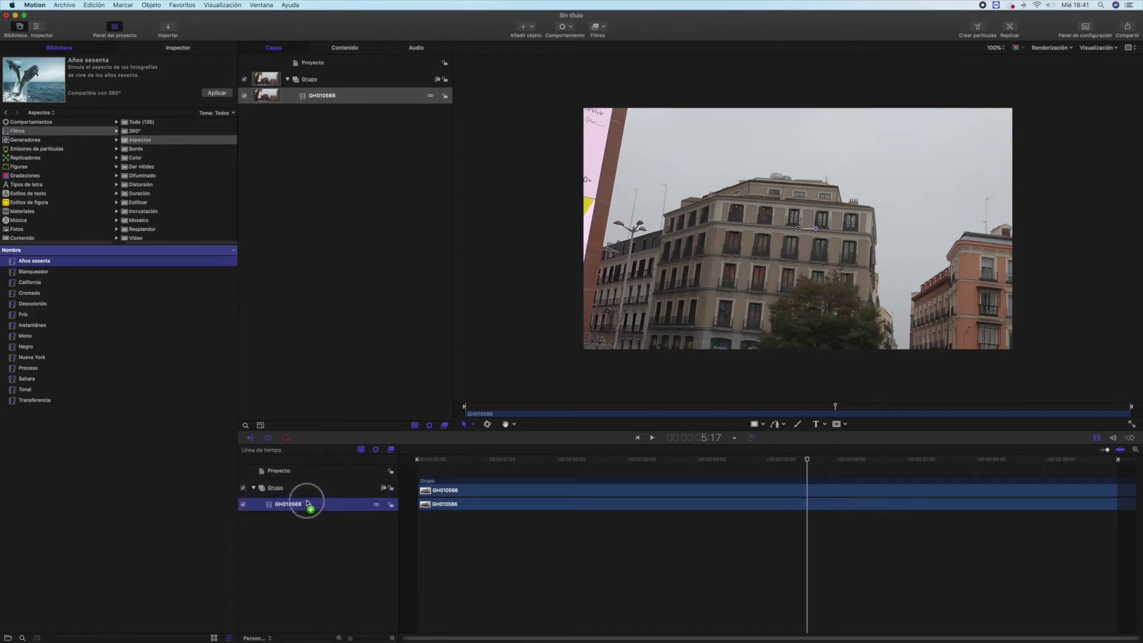
left_click_drag(308, 504, 299, 505)
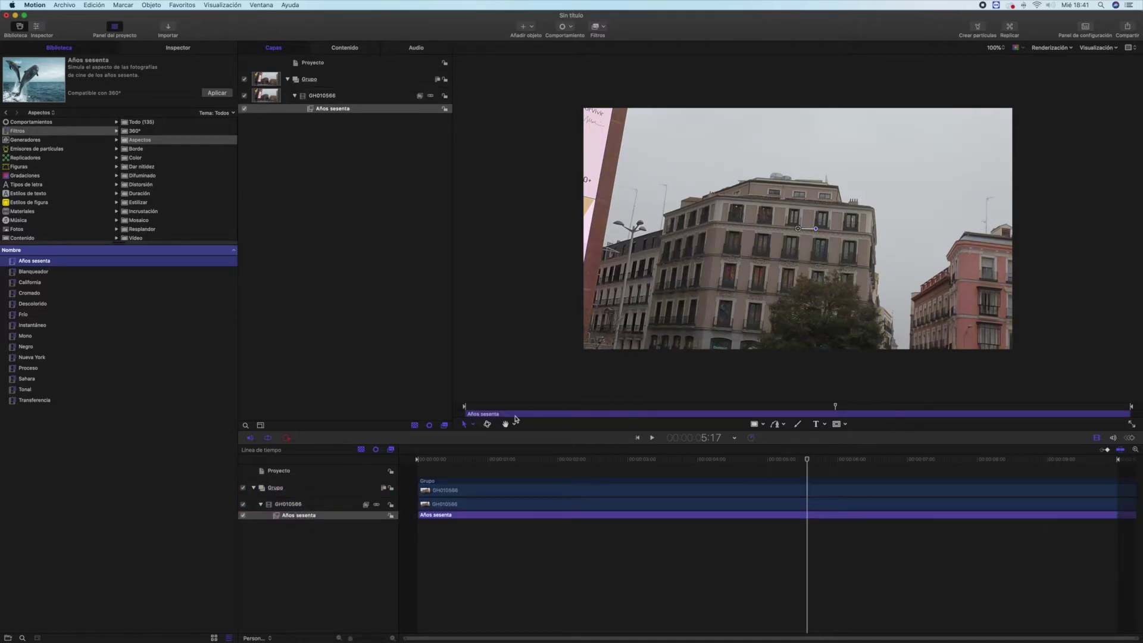
Lower the Años sesenta filter's Mezcla amount in the Inspector.
left_click(244, 110)
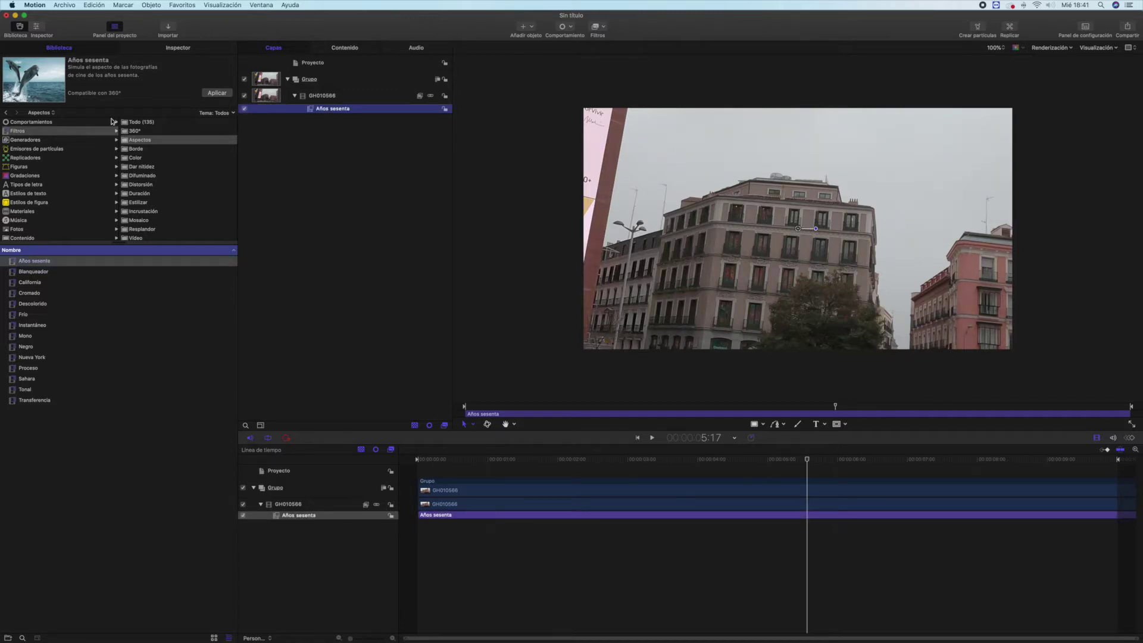
left_click(160, 52)
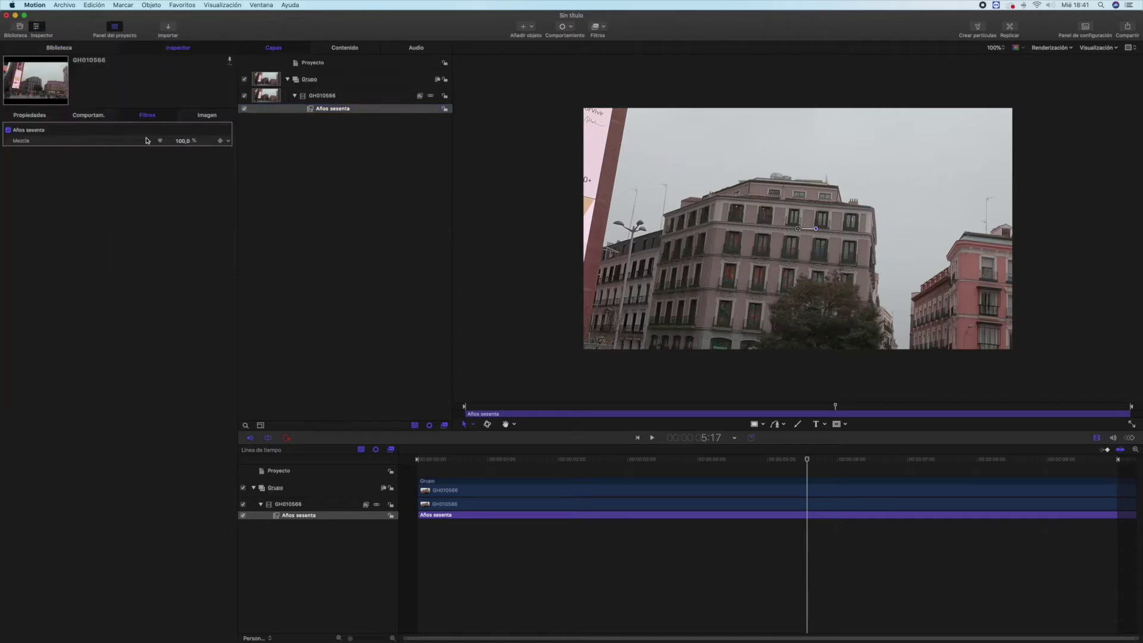
mouse_move(160, 141)
left_mouse_down()
mouse_move(1, 137)
mouse_move(202, 143)
left_mouse_up()
key("F4")
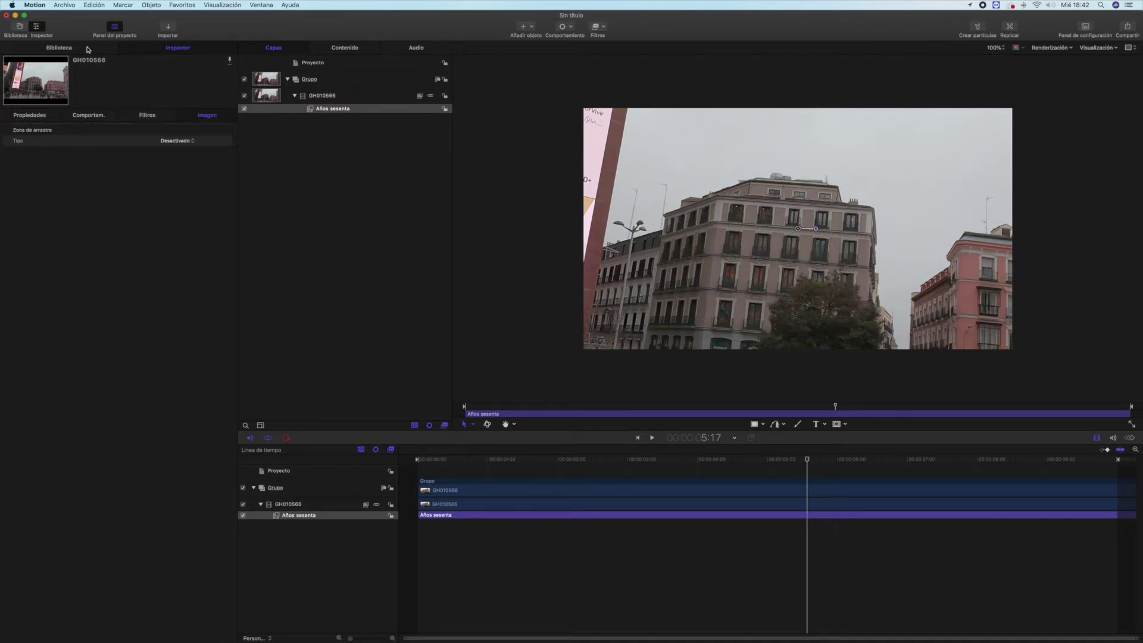
Return to the filter library and browse the Color and Borde categories.
left_click(59, 48)
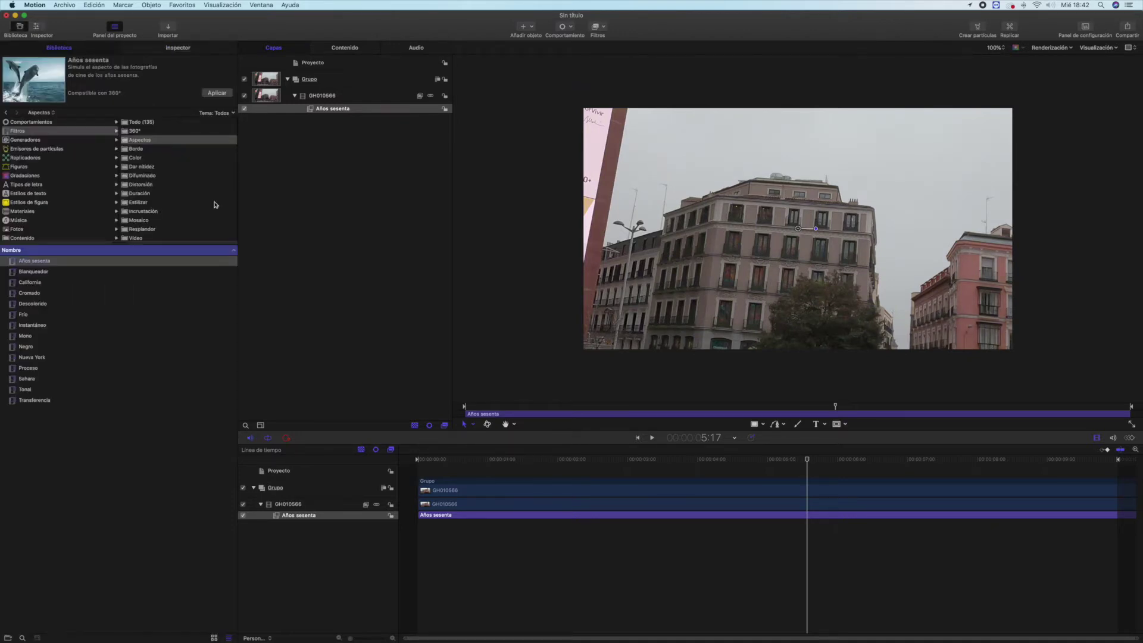
left_click(149, 155)
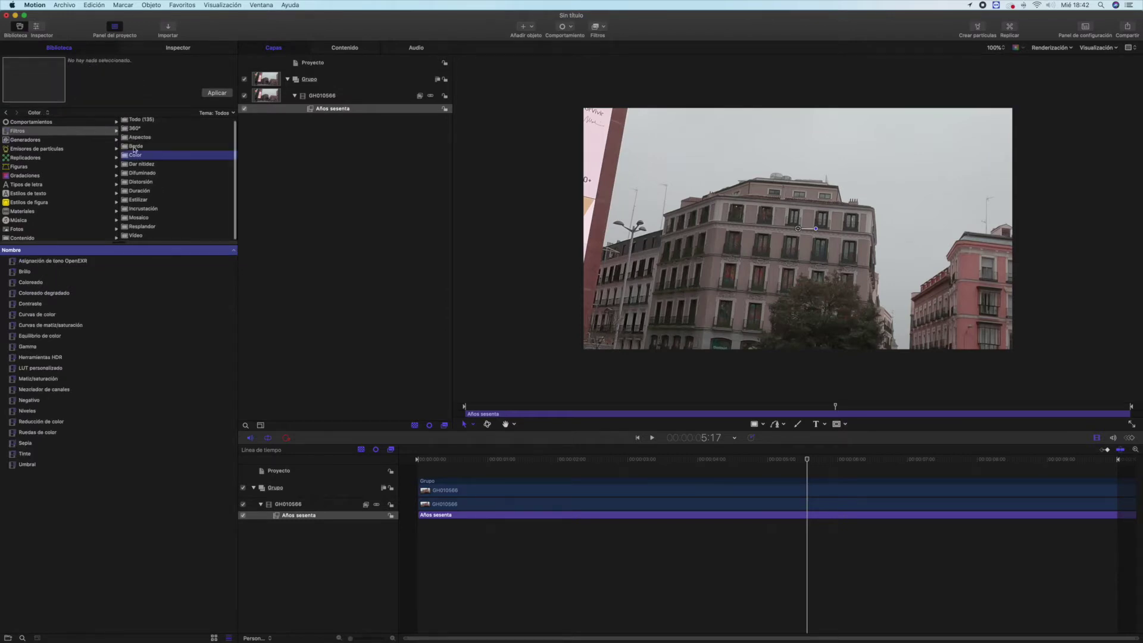
left_click(136, 146)
Apply the Bisel border filter to GH010566 with bevel width 0,09 and opacity 0,58.
left_click(26, 273)
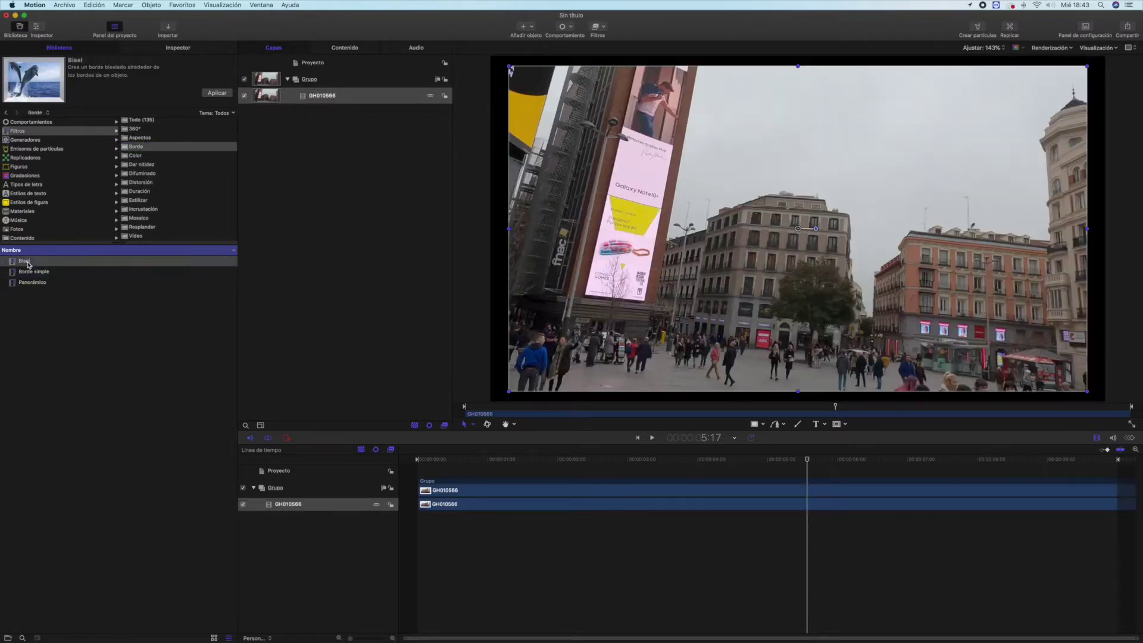
left_click_drag(24, 261, 298, 504)
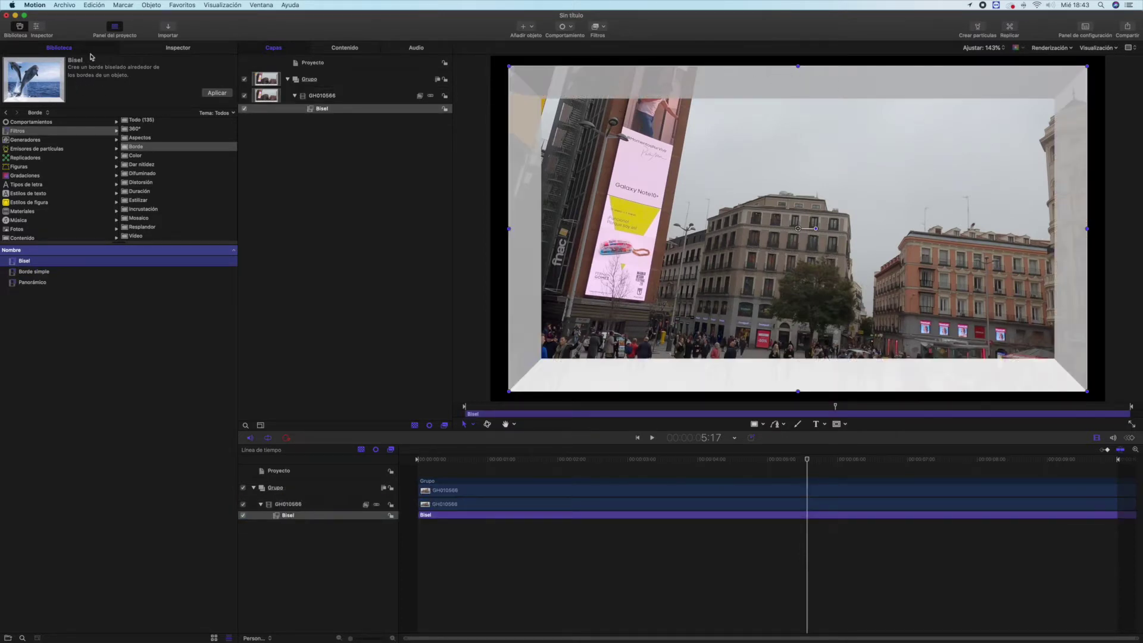
left_click(171, 46)
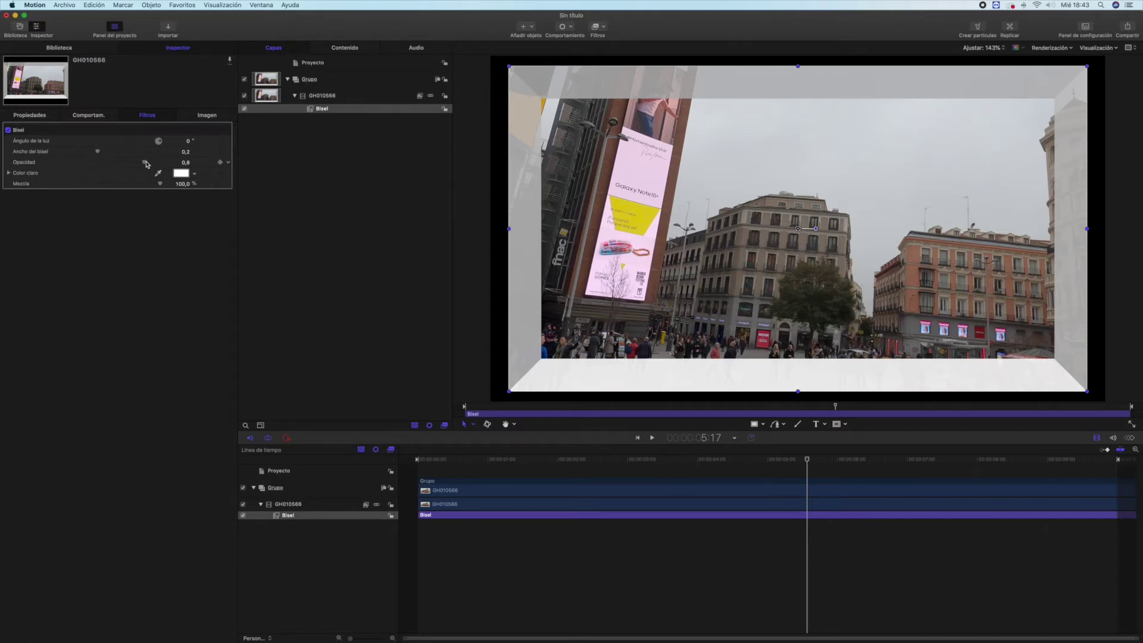
mouse_move(146, 165)
left_mouse_down()
mouse_move(227, 164)
mouse_move(91, 151)
left_mouse_up()
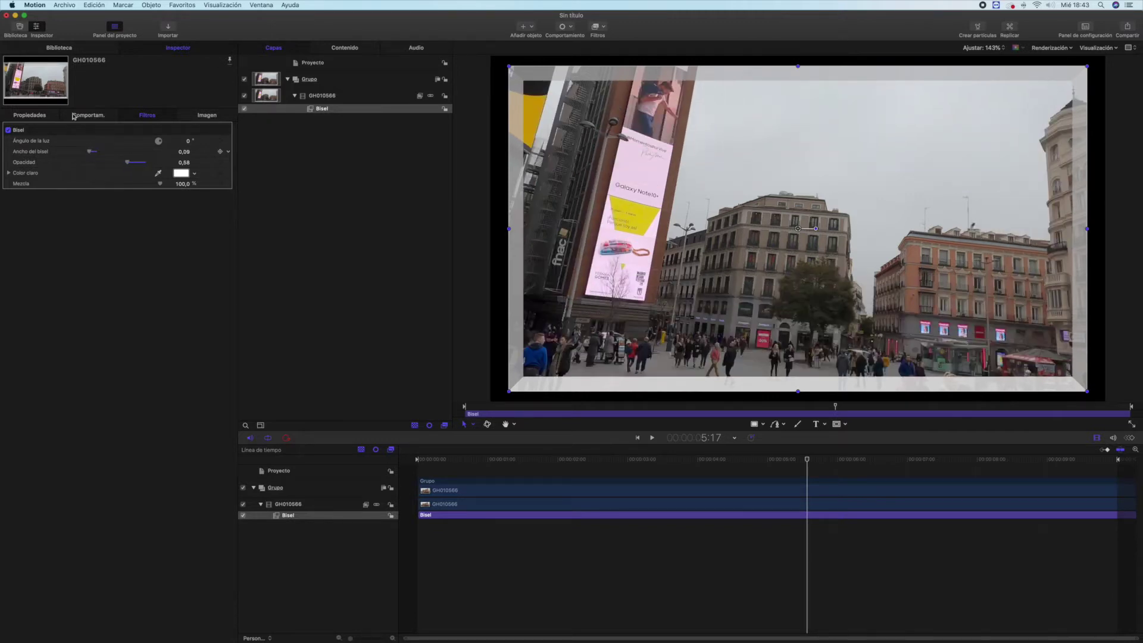
left_click(37, 113)
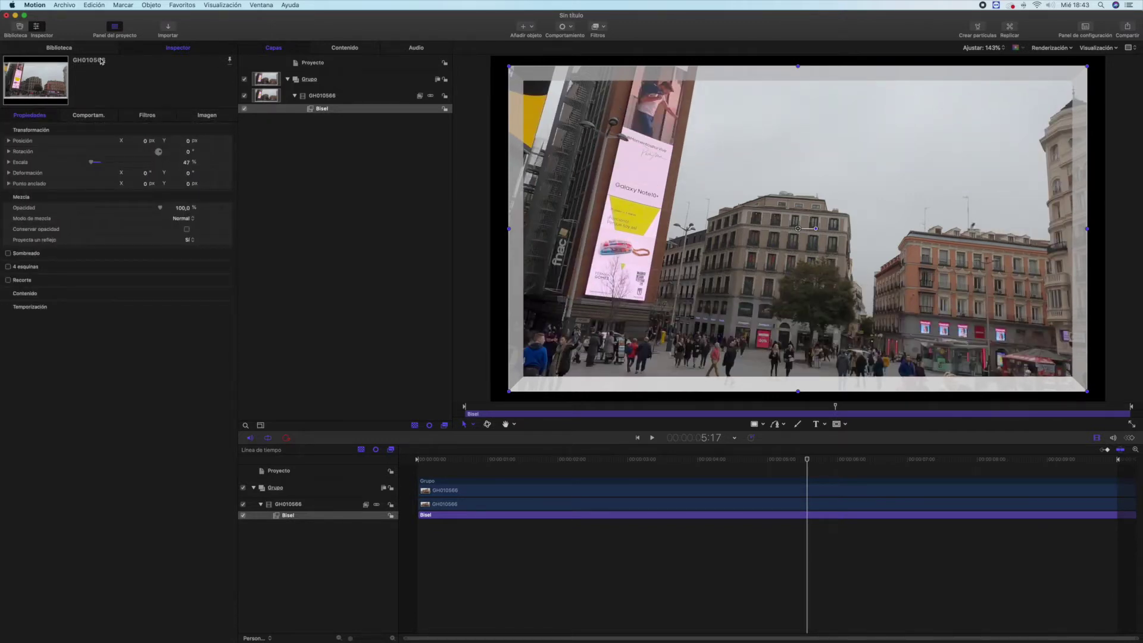
key("super+1")
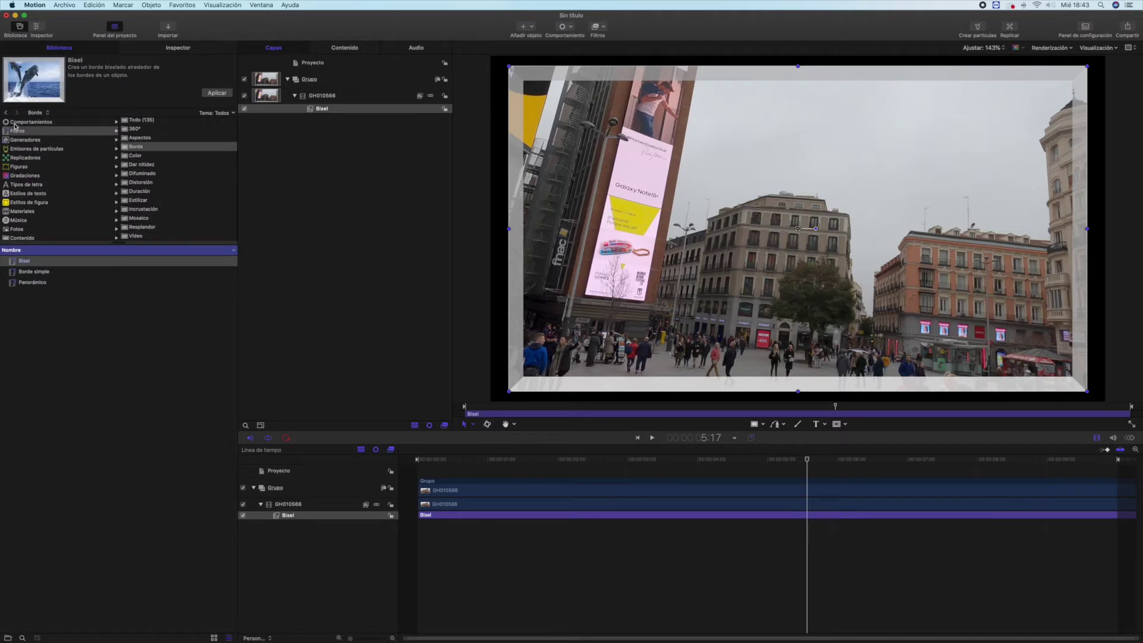
Add a Contraste filter to GH010566 at 2,0, then show the Incrustación keying filters.
left_click(144, 158)
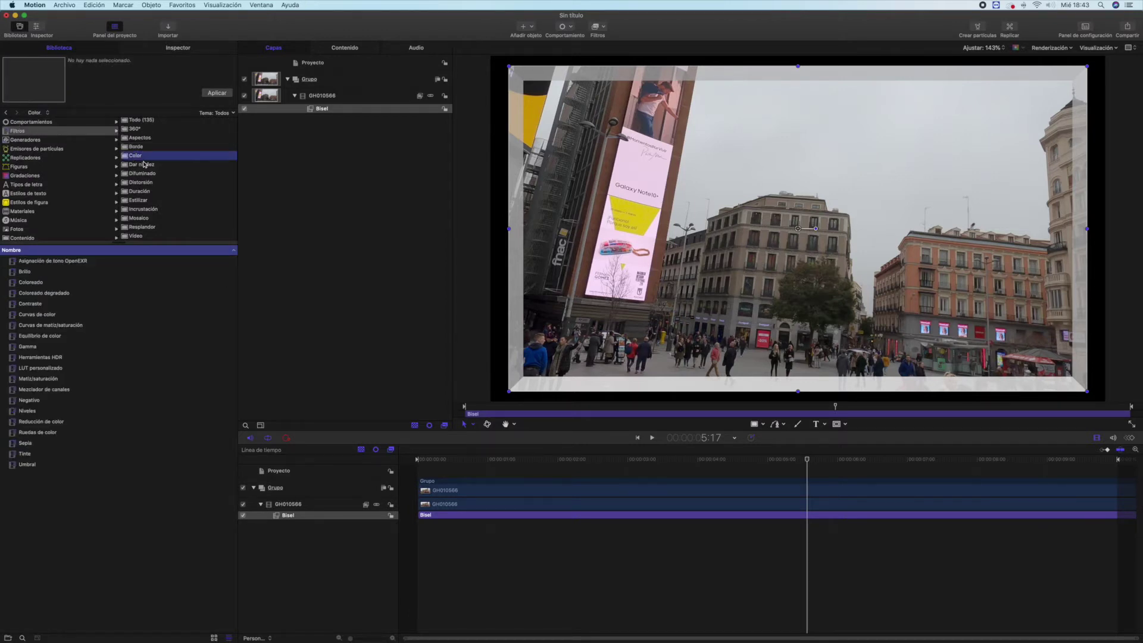
left_click(29, 306)
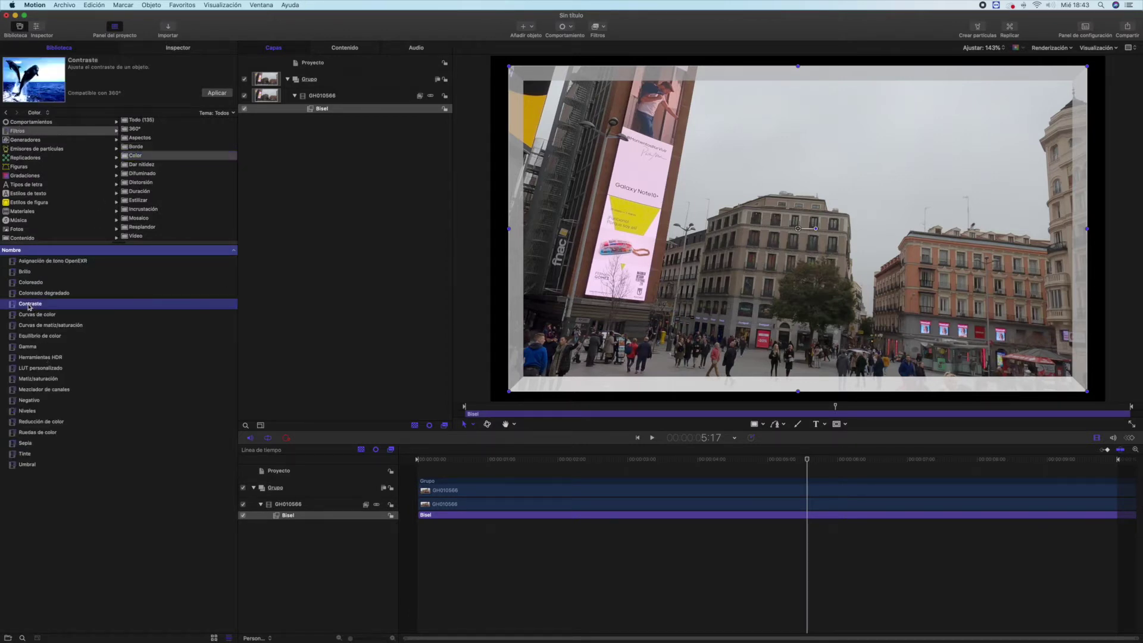
left_click_drag(27, 307, 299, 517)
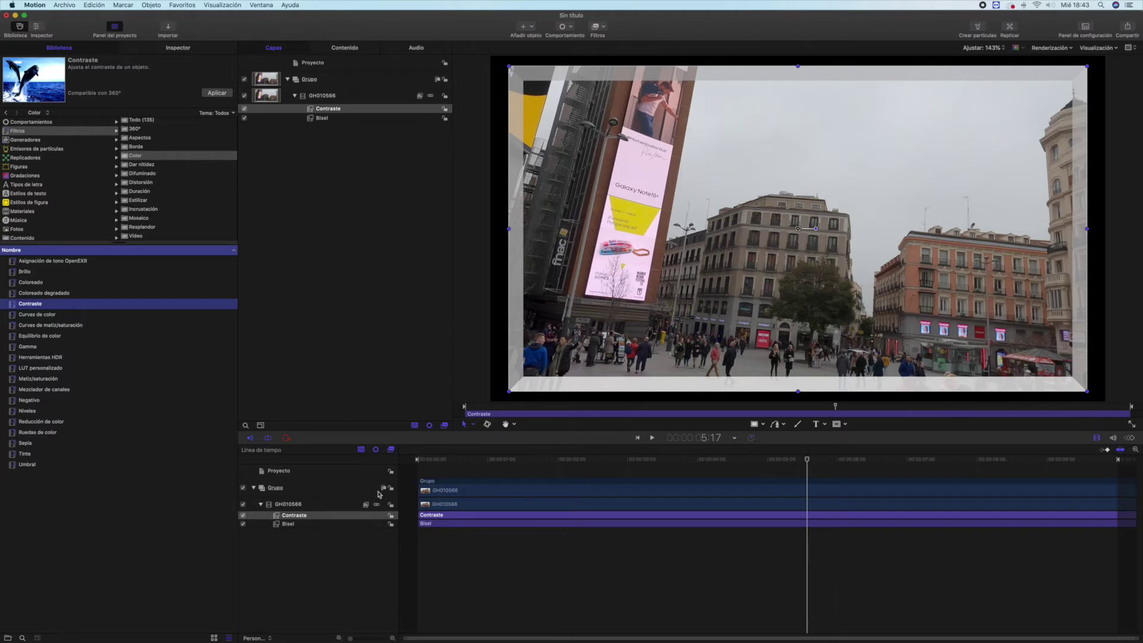
left_click(171, 48)
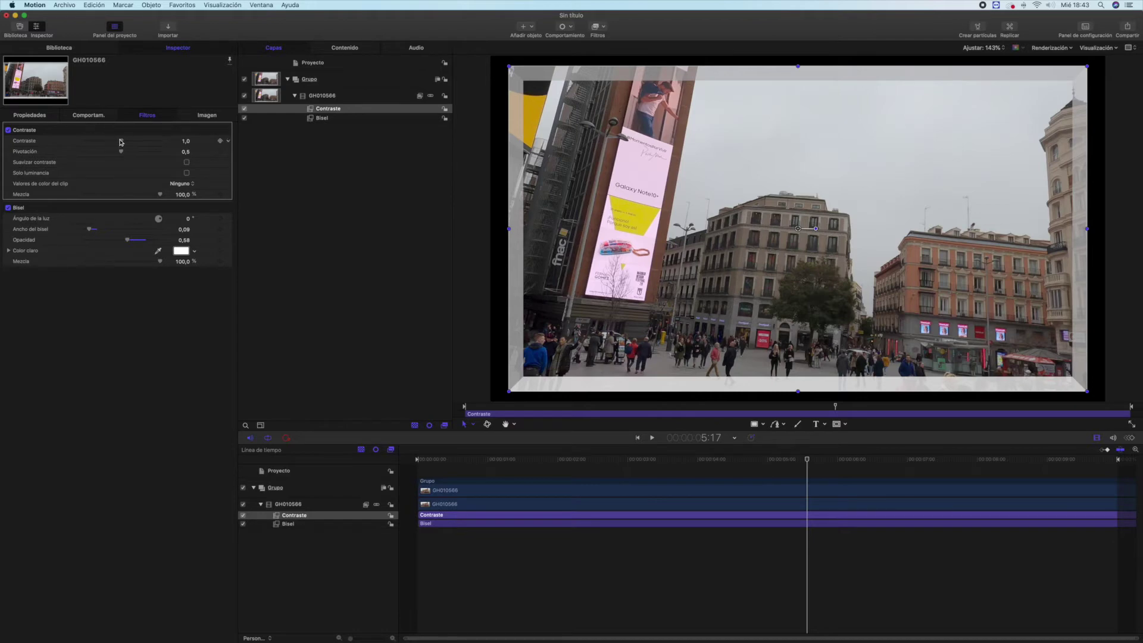
mouse_move(120, 141)
left_mouse_down()
mouse_move(171, 139)
mouse_move(153, 141)
left_mouse_up()
left_click(66, 48)
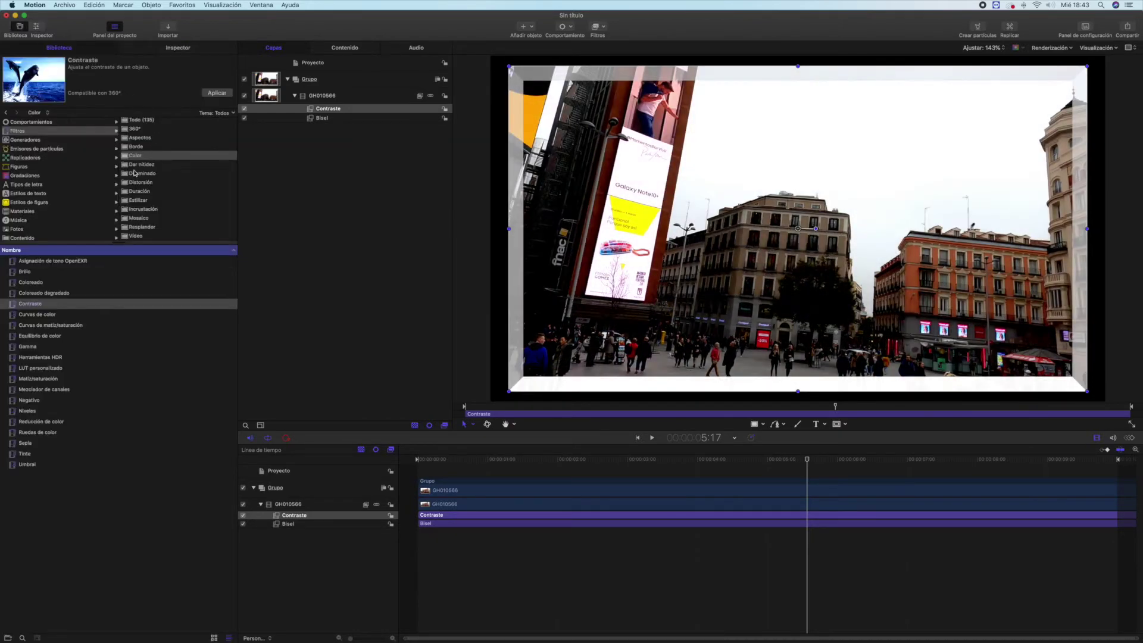
left_click(140, 210)
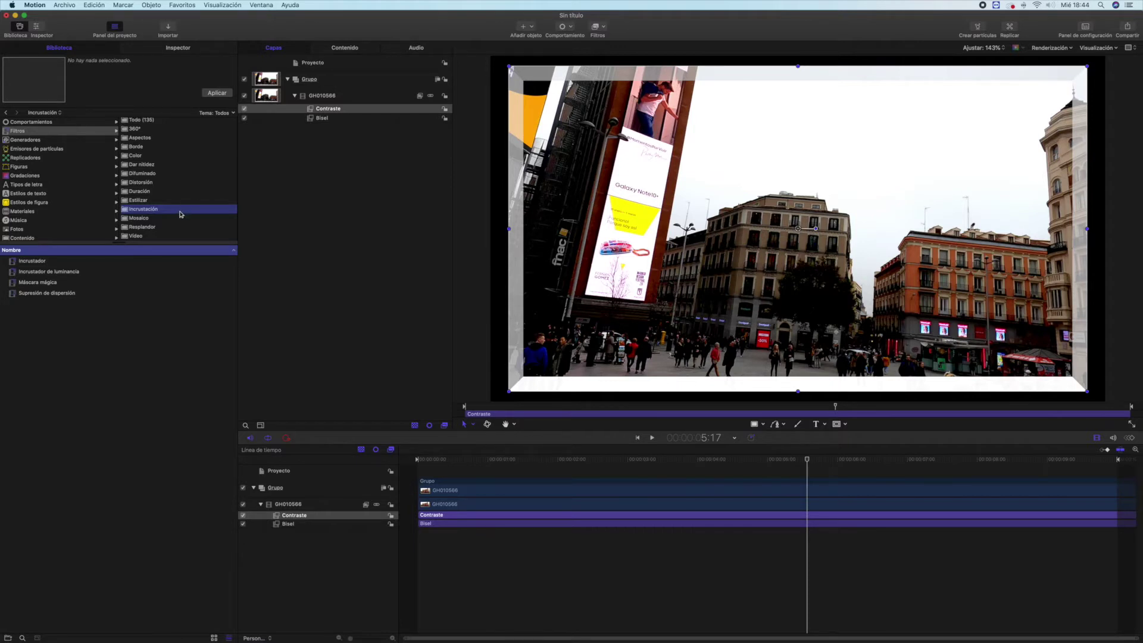
Import the '¿Cómo montar tu propio estudio y chroma key en casa?' presenter video.
left_click(169, 27)
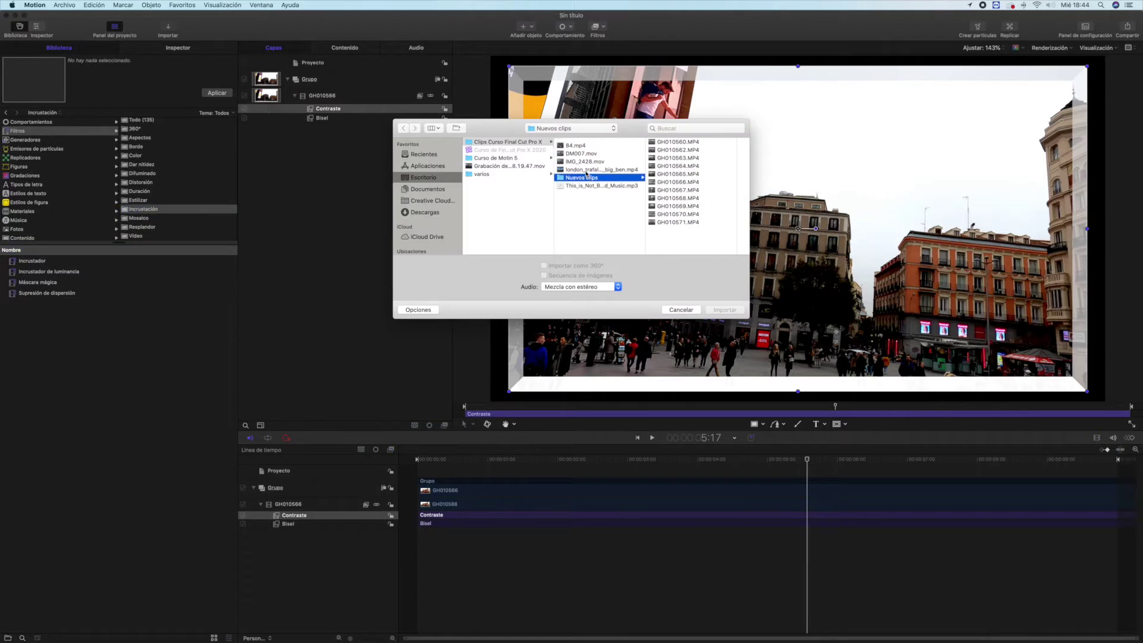
left_click(589, 128)
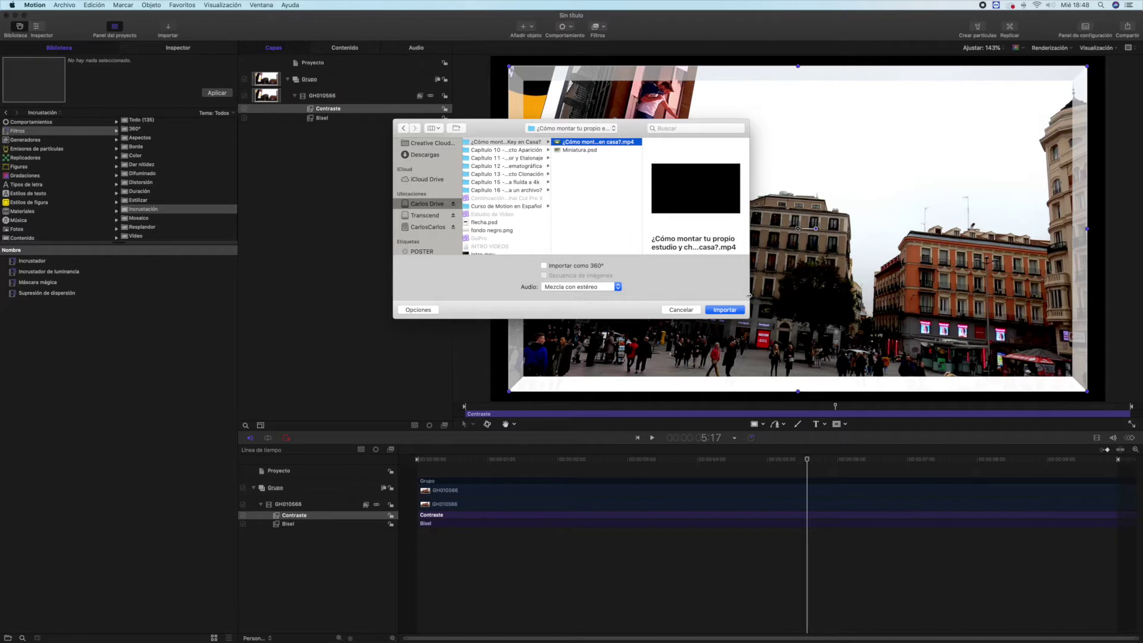
left_click(724, 311)
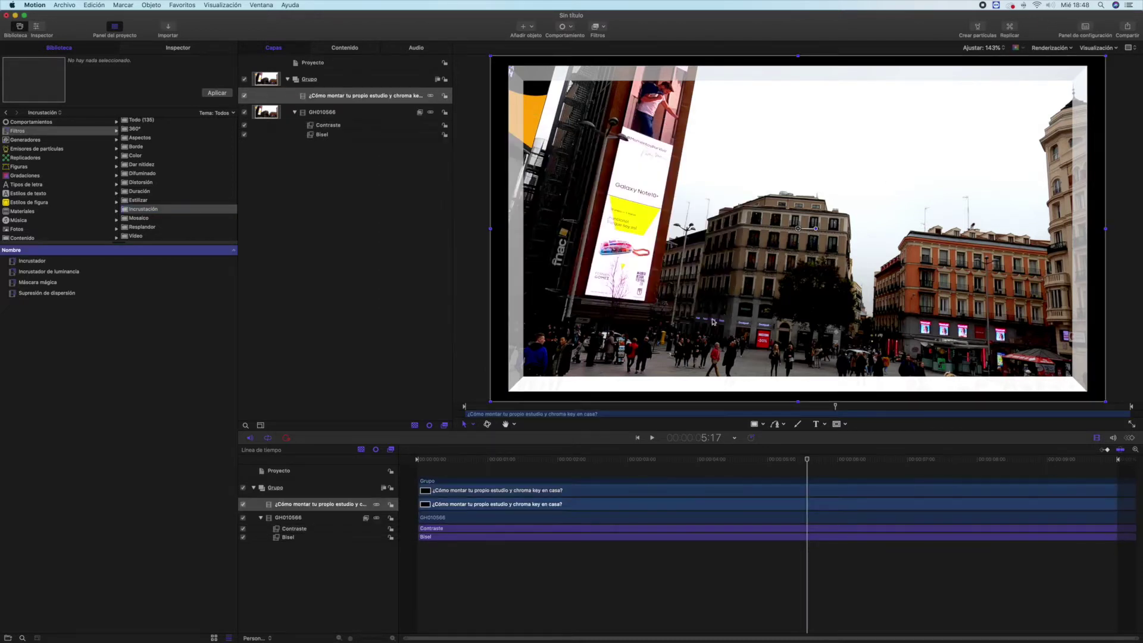
Slide the presenter clip along the timeline and apply the Incrustador keyer to it.
mouse_move(661, 503)
left_mouse_down()
mouse_move(903, 500)
mouse_move(724, 502)
left_mouse_up()
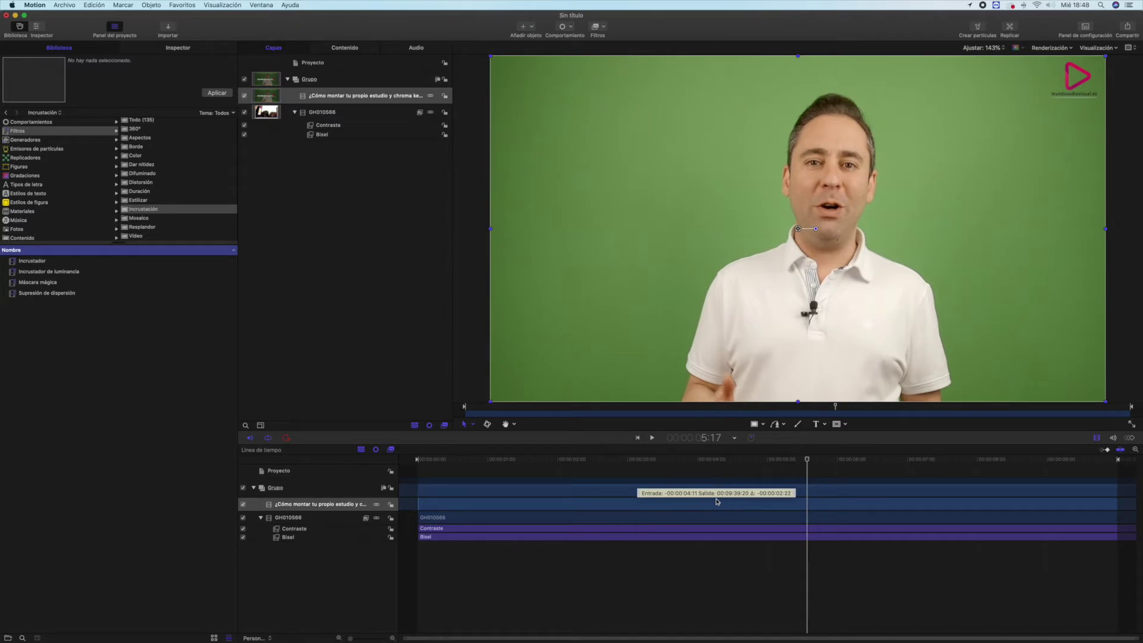
left_click_drag(724, 501, 715, 501)
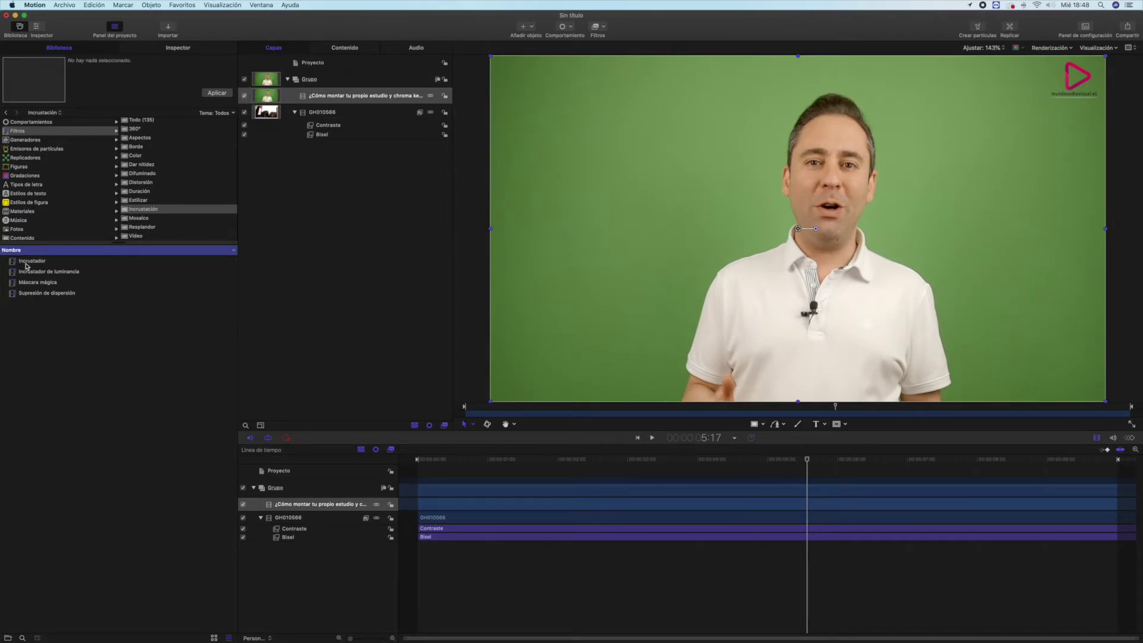
left_click_drag(26, 266, 290, 508)
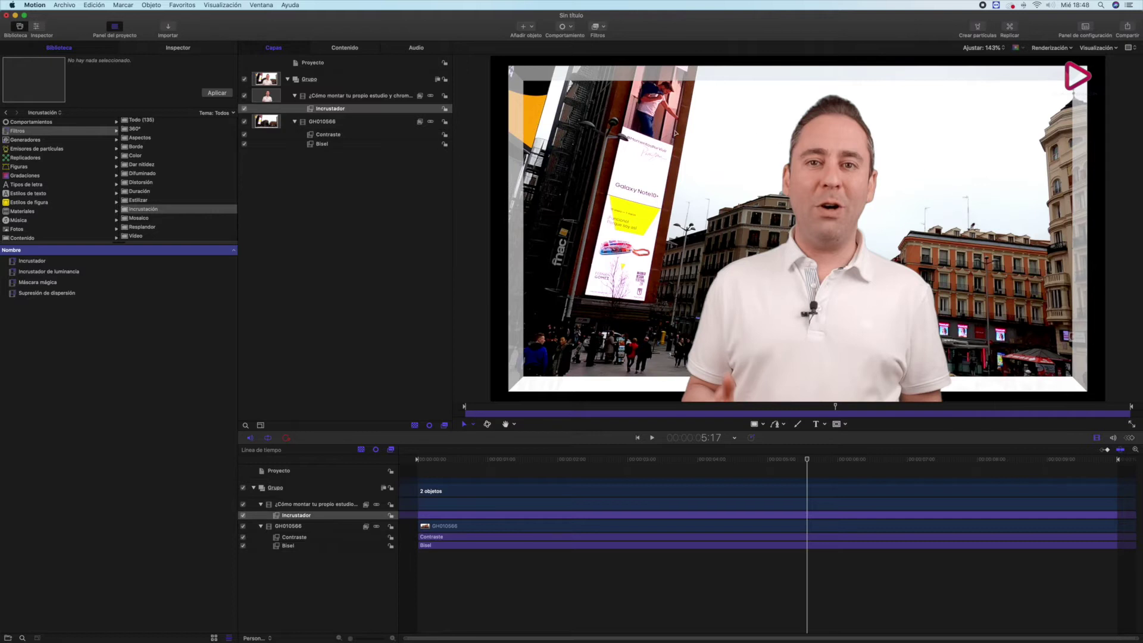
Hide and re-show the GH010566 city layer to check the key, then open Incrustador's Inspector settings.
left_click(244, 122)
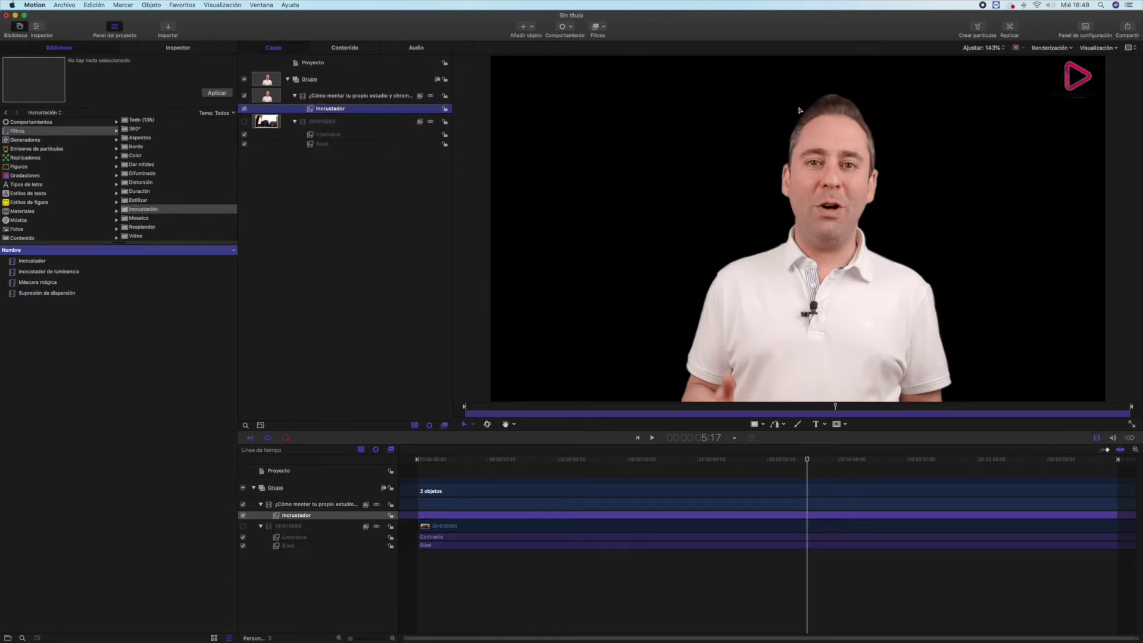
left_click(244, 122)
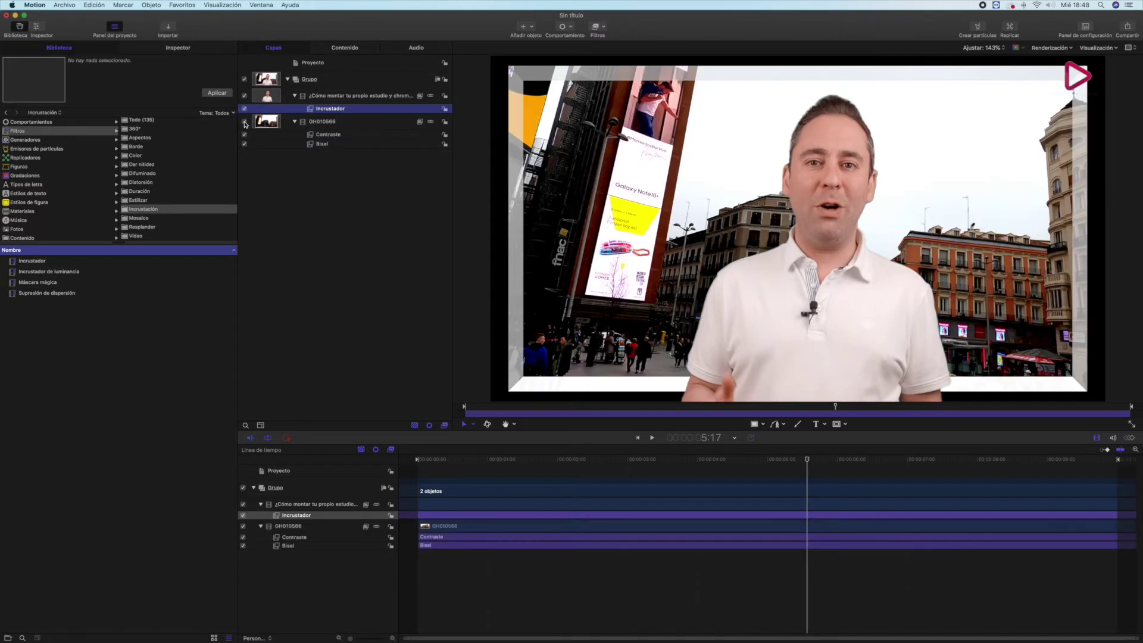
left_click(137, 261)
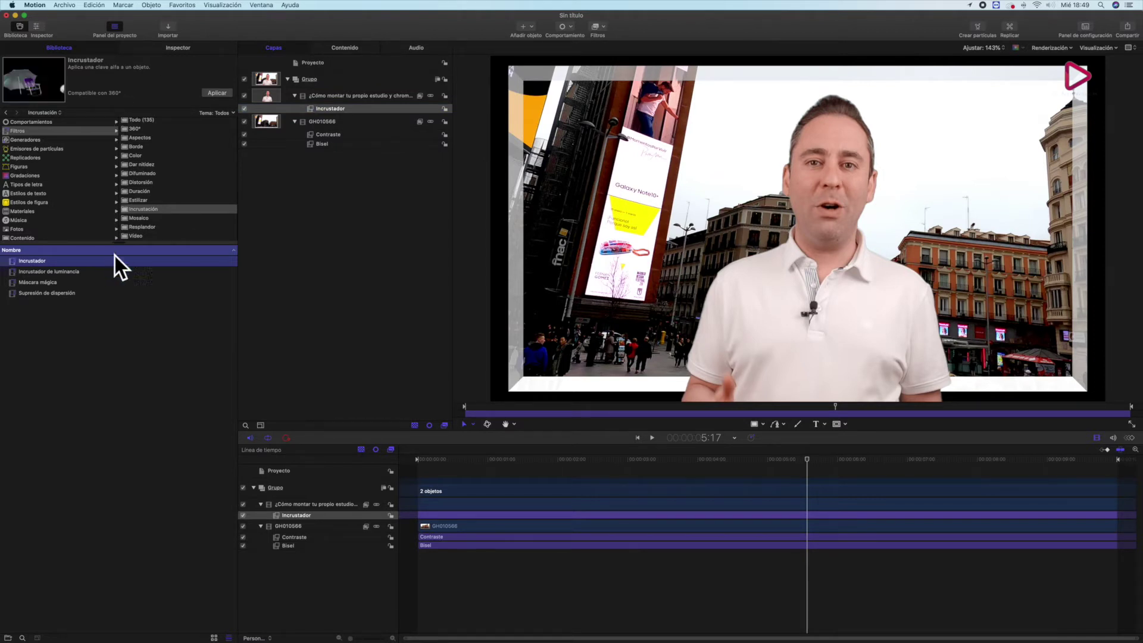
left_click(178, 48)
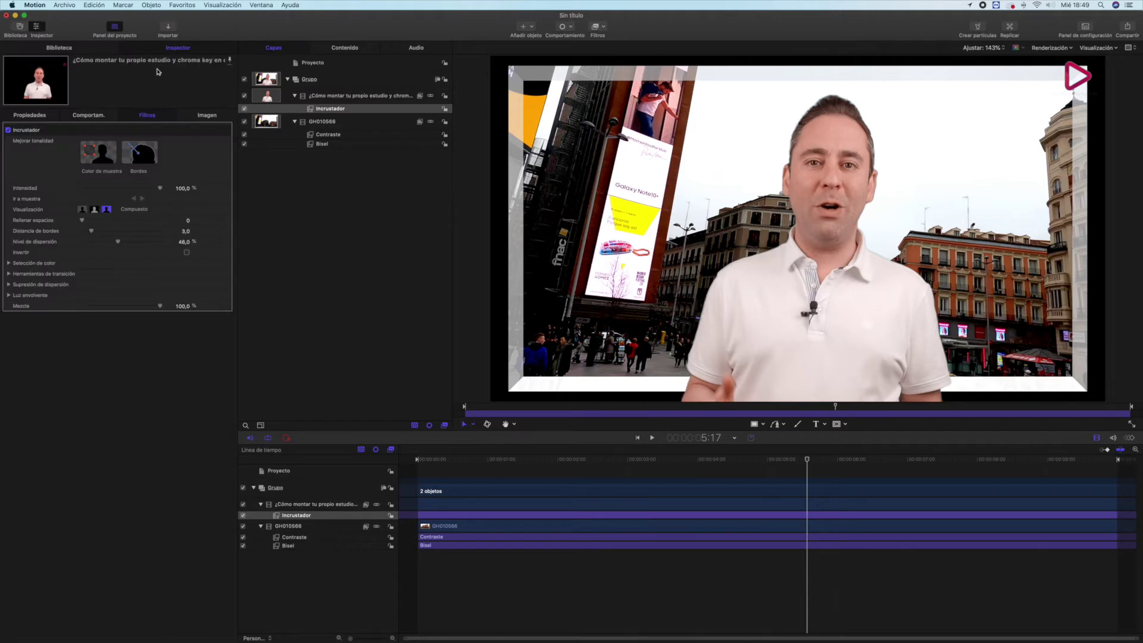
Draw a Color de muestra box on the green beside the head and a Bordes line across the neck.
left_click(101, 155)
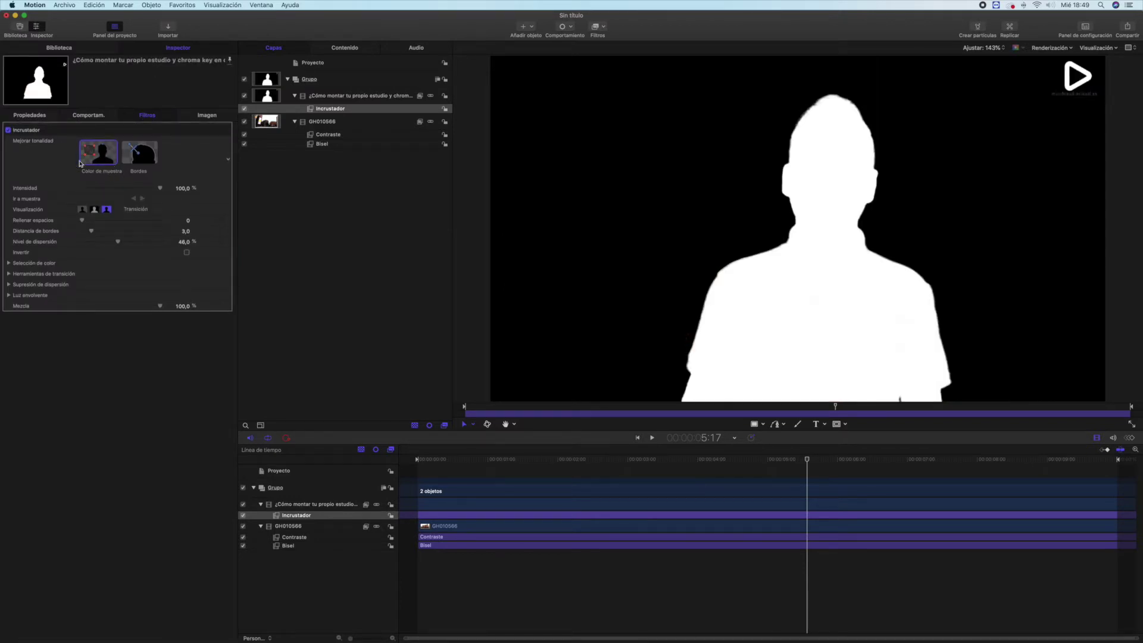
left_click_drag(635, 171, 718, 226)
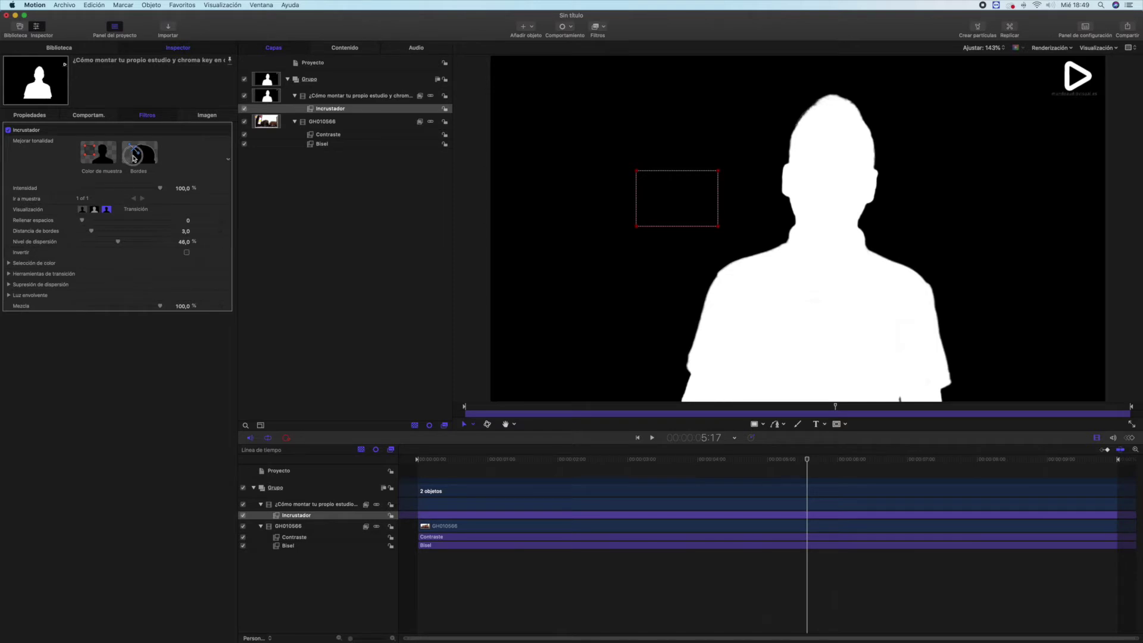
left_click(130, 156)
left_click_drag(872, 249, 912, 240)
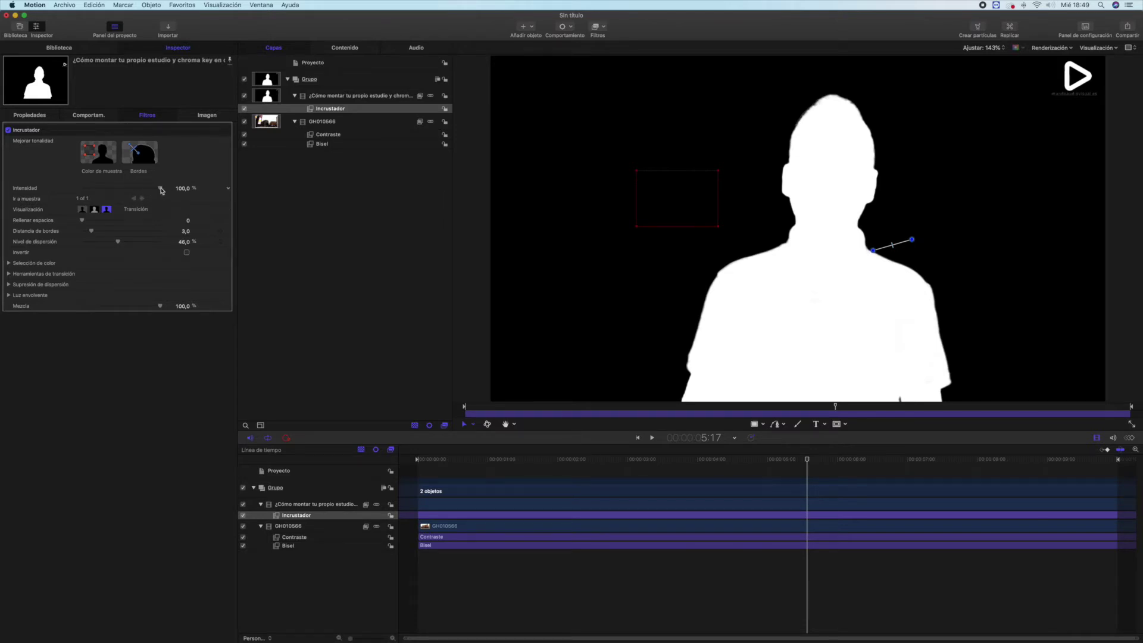
Test a softer key intensity, compare the matte and original views, and return Visualización to Compuesto.
left_click_drag(160, 190, 256, 188)
left_click(83, 209)
left_click(94, 211)
left_click(106, 211)
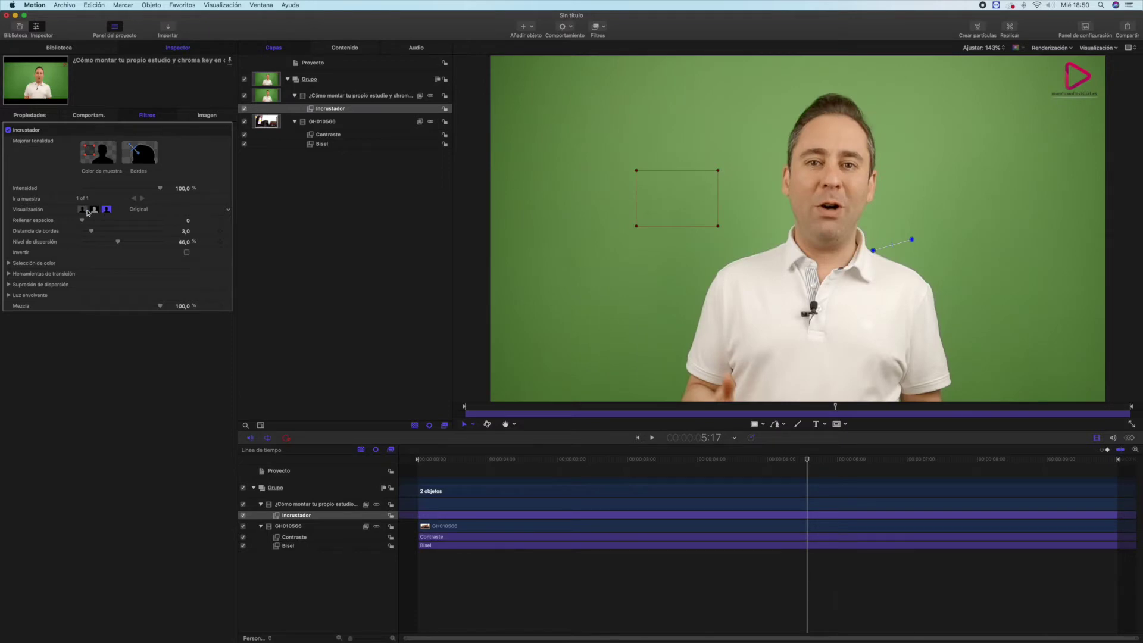
left_click(94, 210)
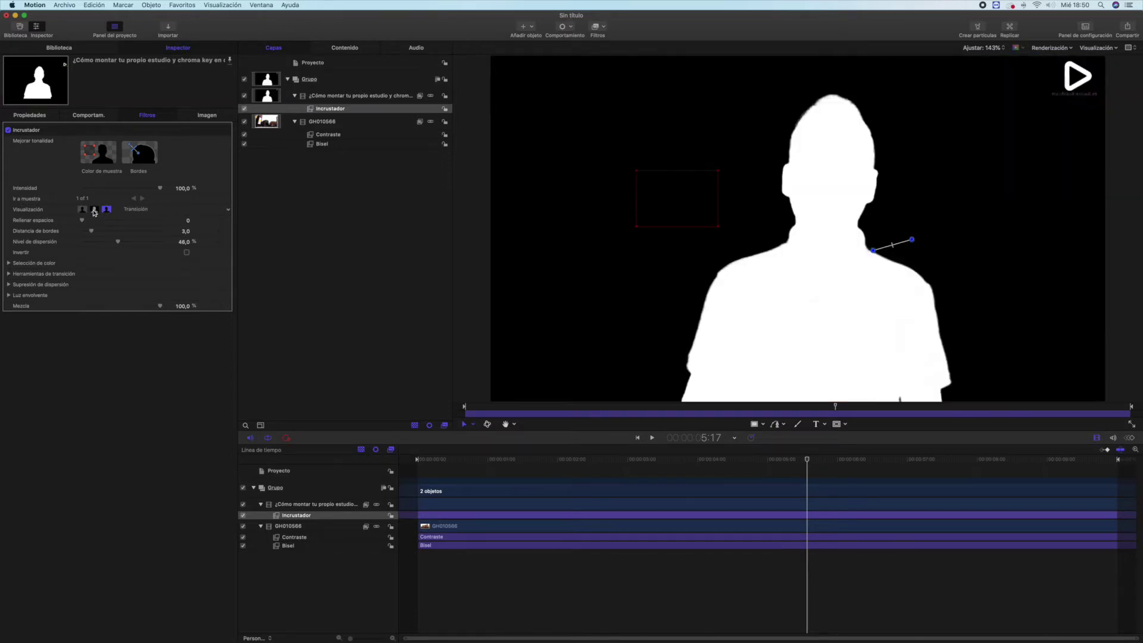
left_click(82, 209)
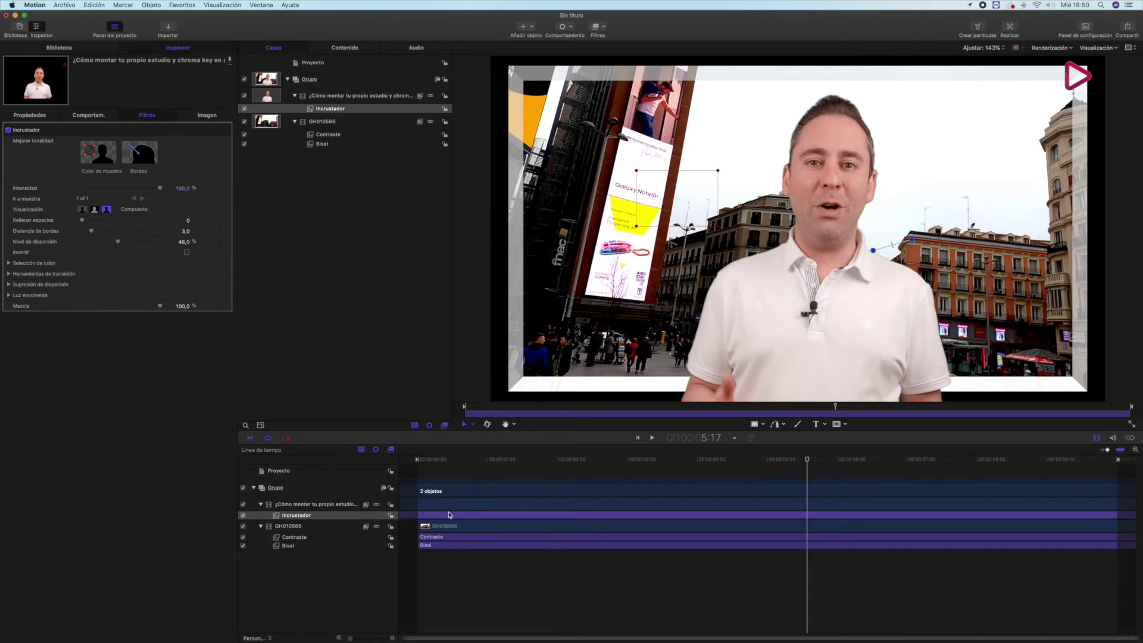
Delete the Incrustador, Contraste and Bisel filters.
key("Delete")
left_click(311, 125)
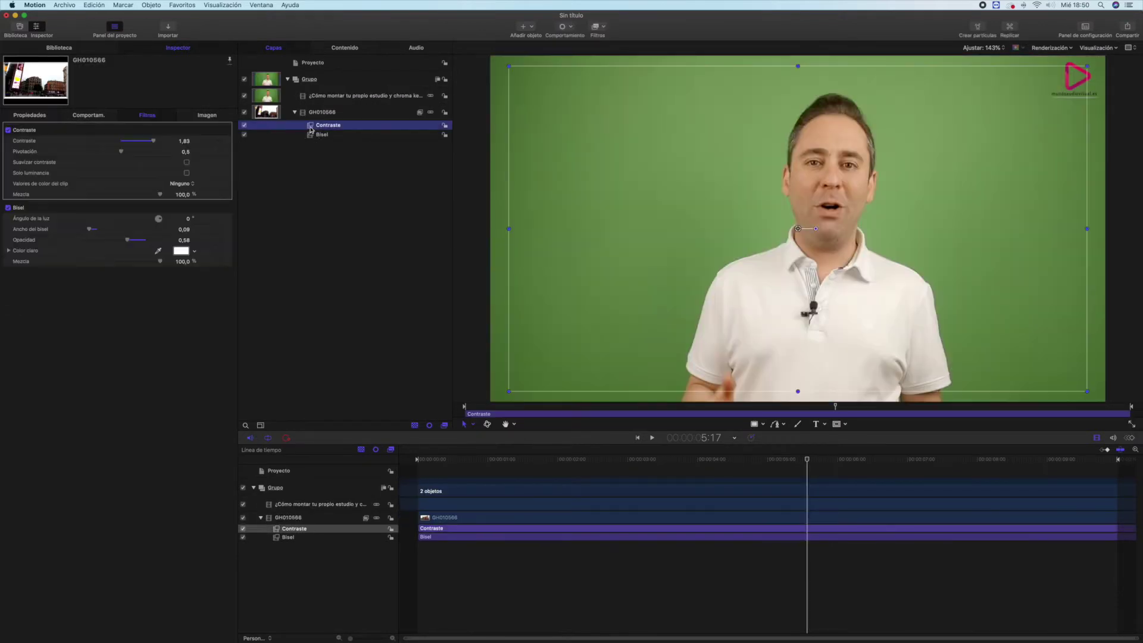
key("Delete")
left_click(316, 126)
key("Delete")
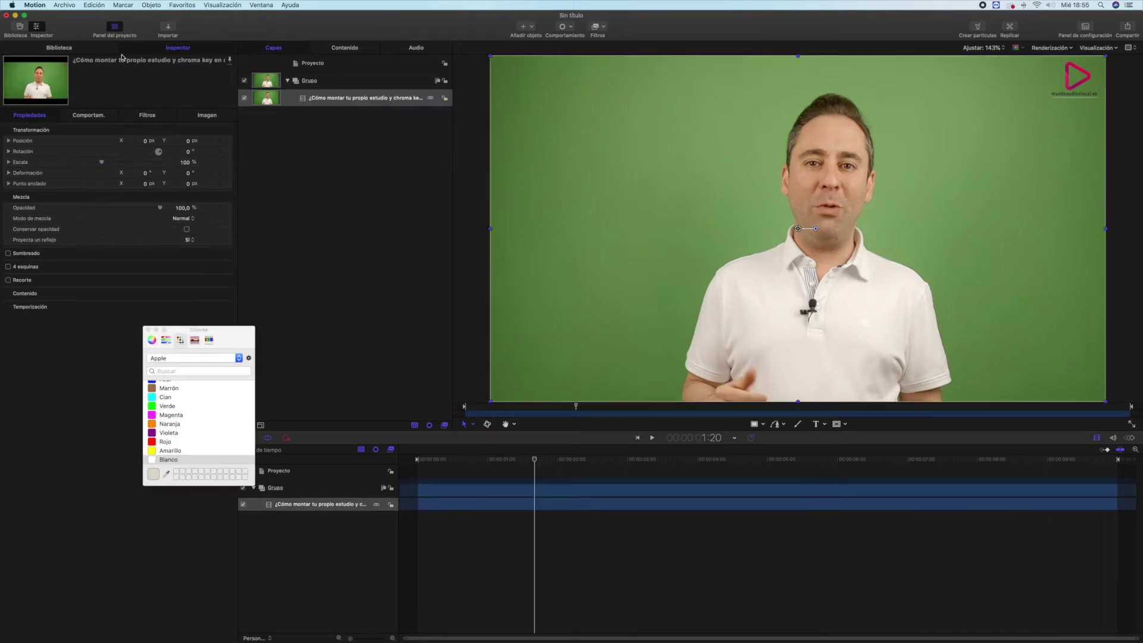
Preview the Mosaico, Mosaico aleatorio and Mosaico en perspectiva filters in the Library's Mosaico category.
left_click(99, 50)
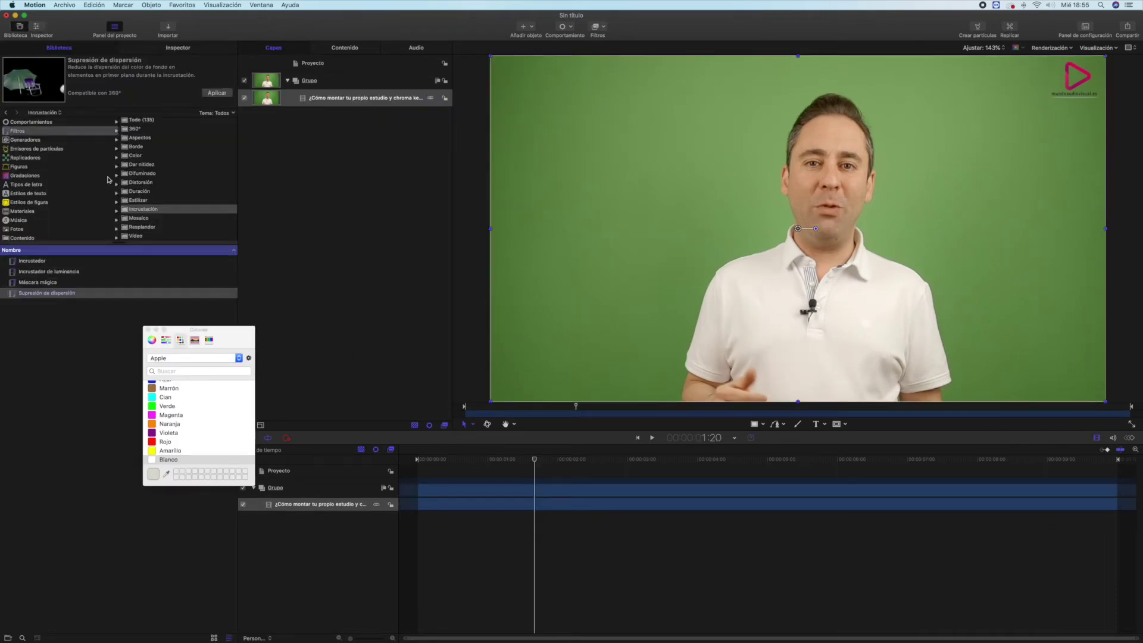
left_click(139, 218)
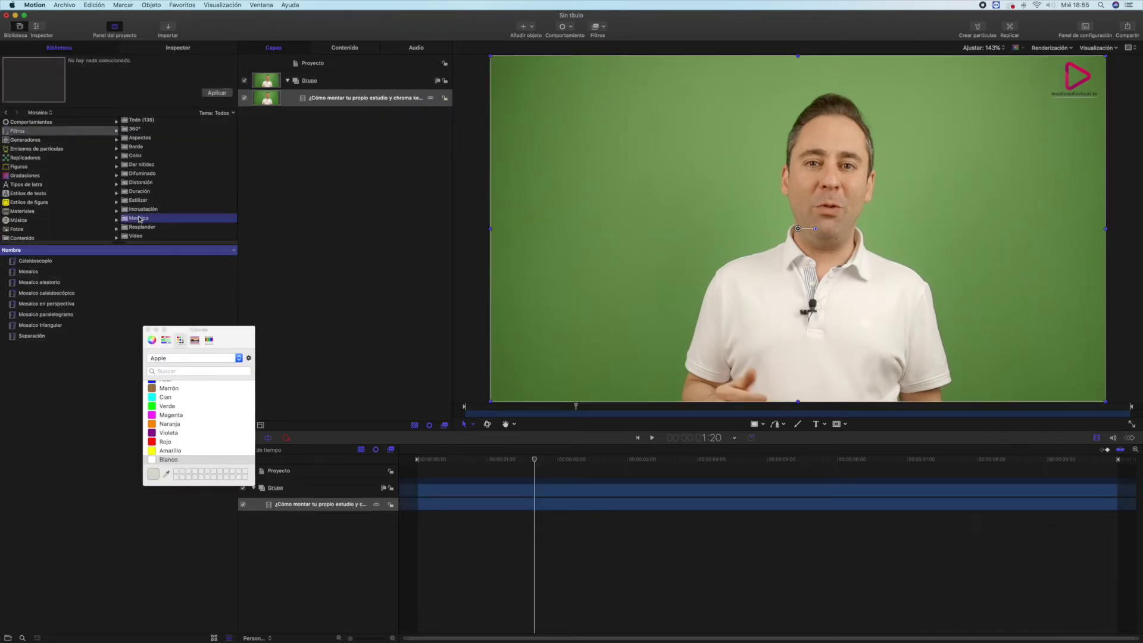
left_click(28, 273)
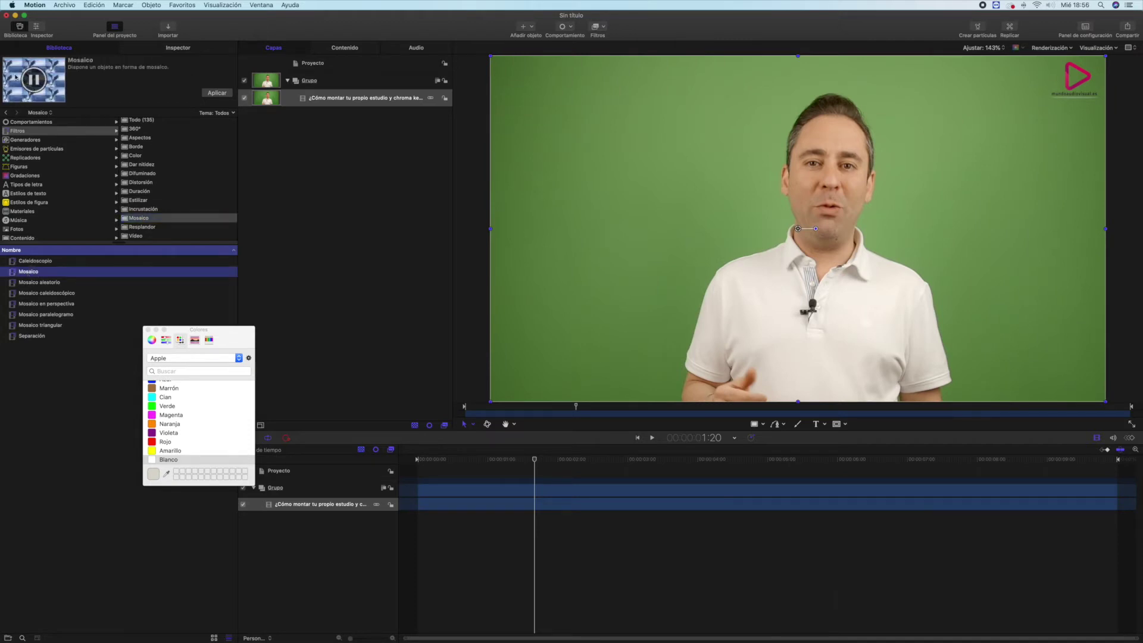
left_click(27, 284)
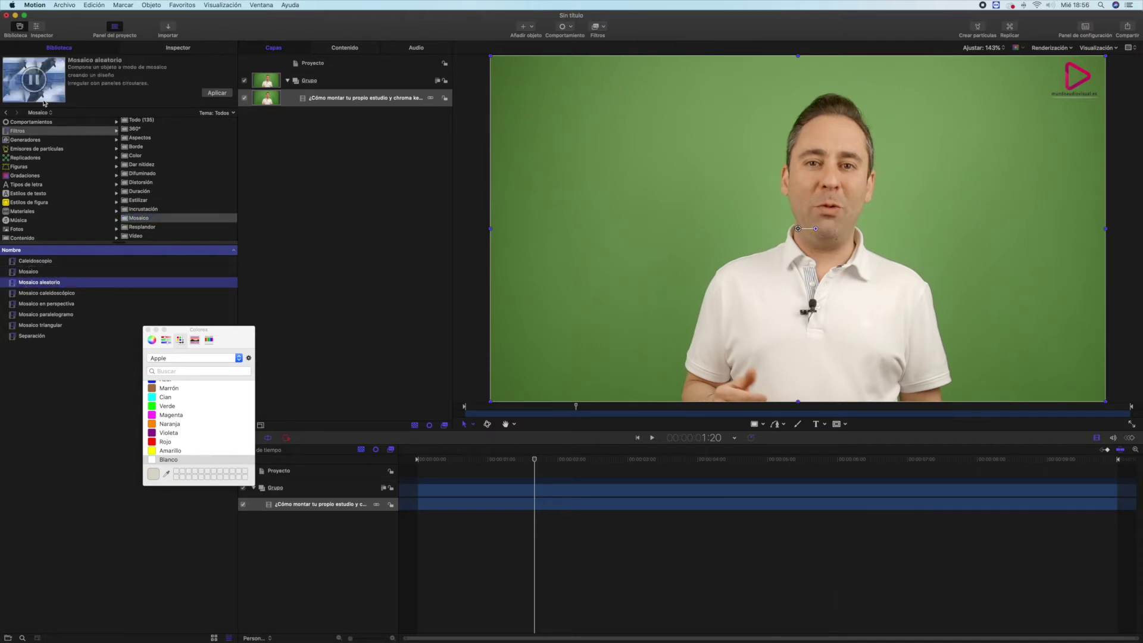
left_click(26, 305)
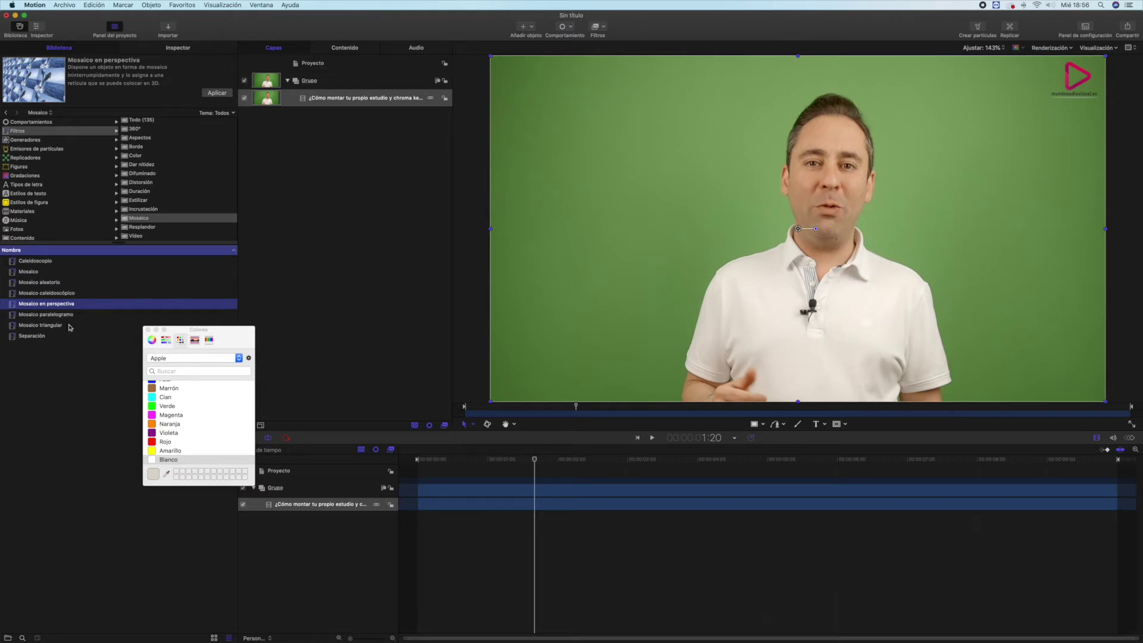
left_click_drag(52, 306, 310, 508)
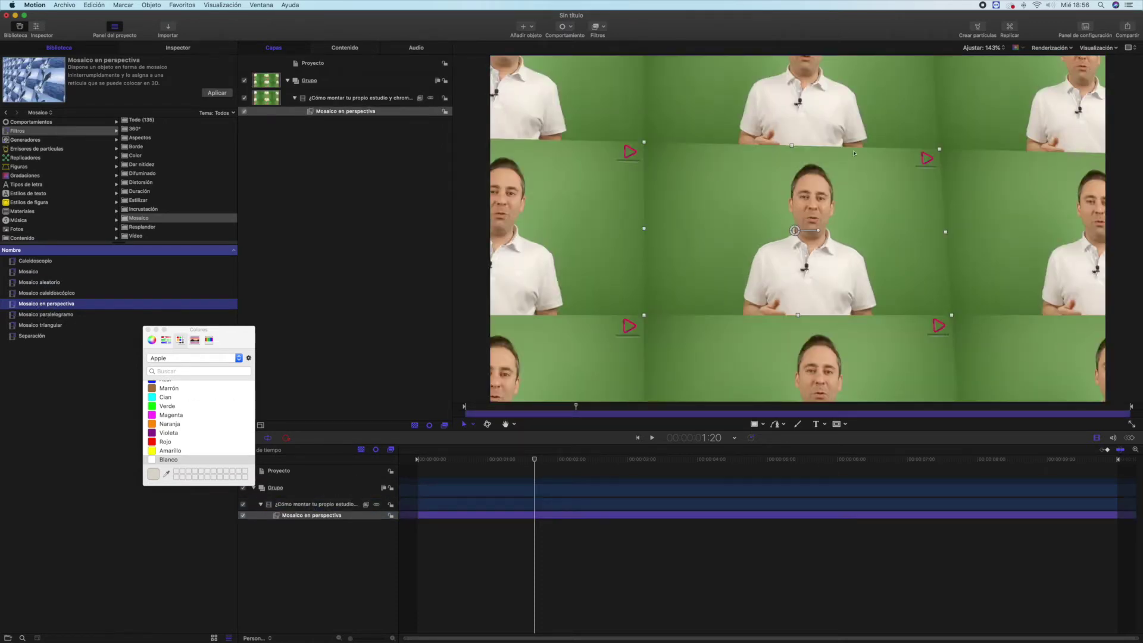
mouse_move(818, 230)
left_mouse_down()
mouse_move(842, 158)
mouse_move(843, 231)
left_mouse_up()
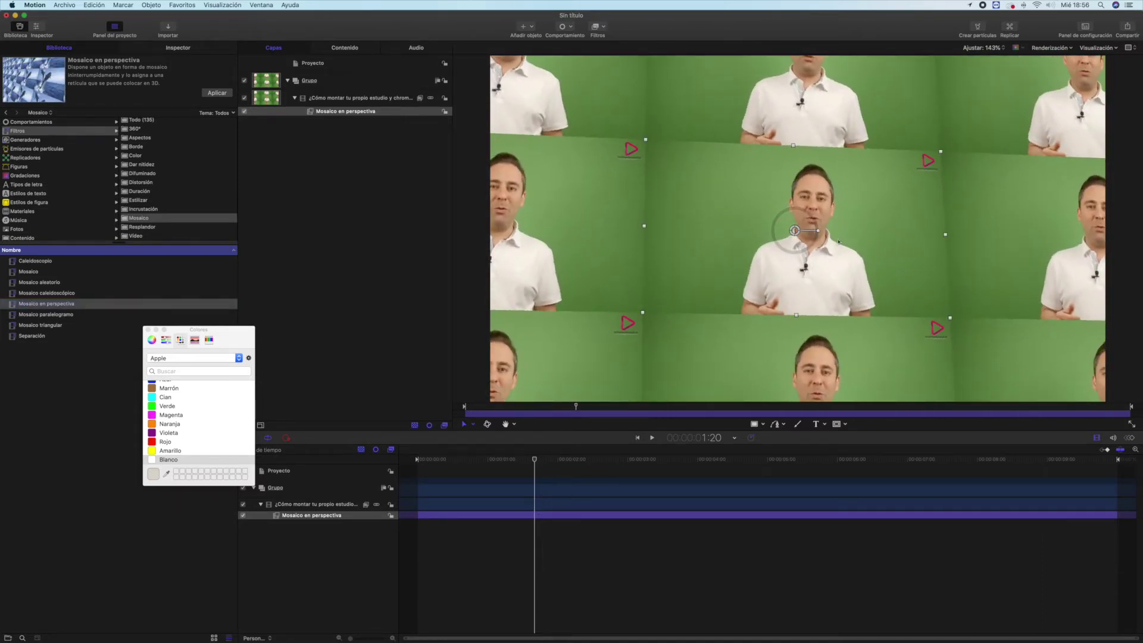
left_click(652, 438)
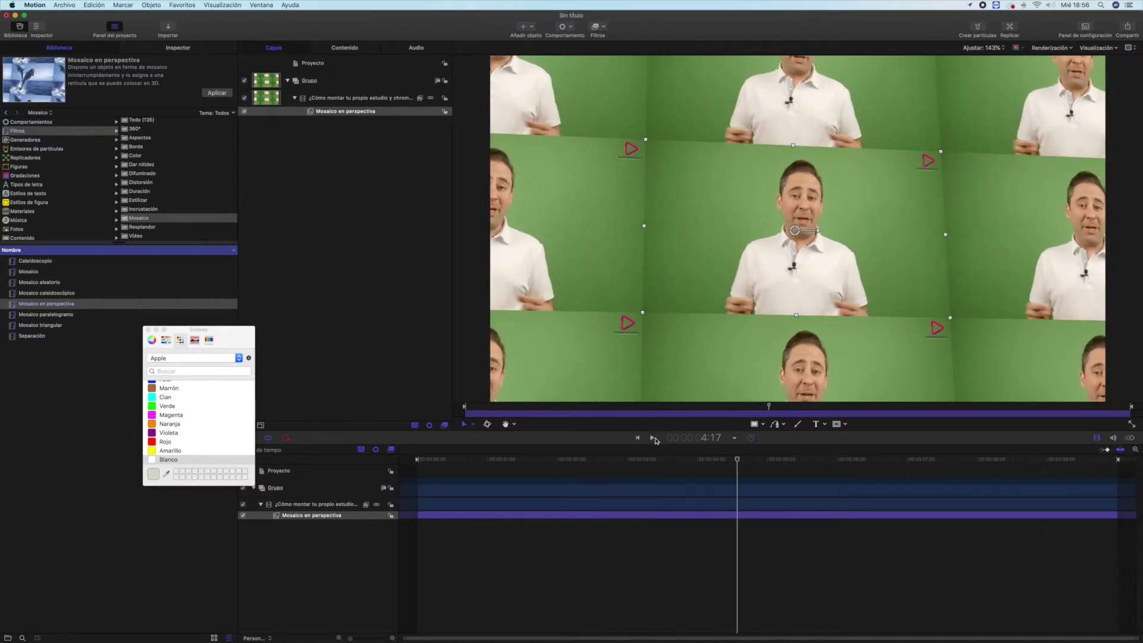
key("Delete")
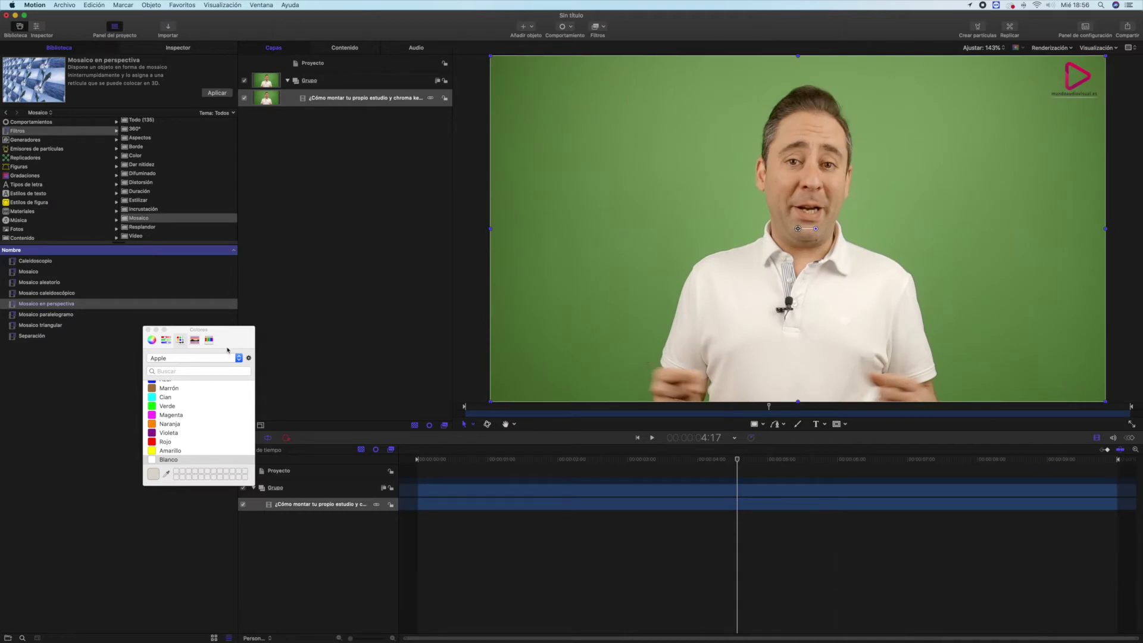
Drag Retransmisión segura from the Vídeo filter category onto the presenter's green-screen clip layer.
left_click(136, 236)
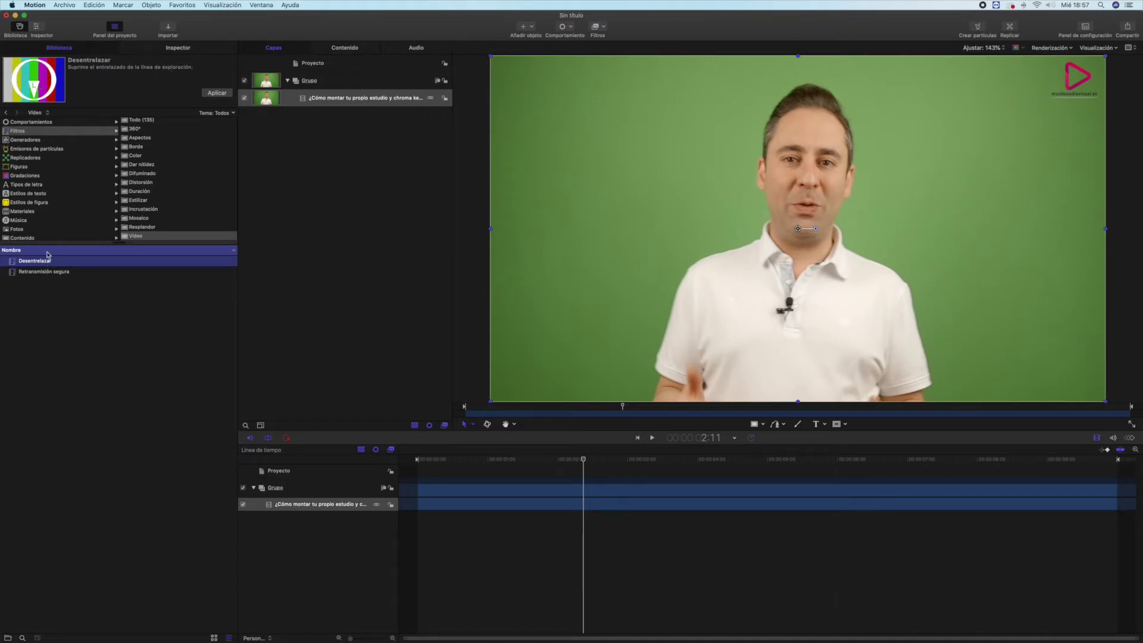
left_click(43, 273)
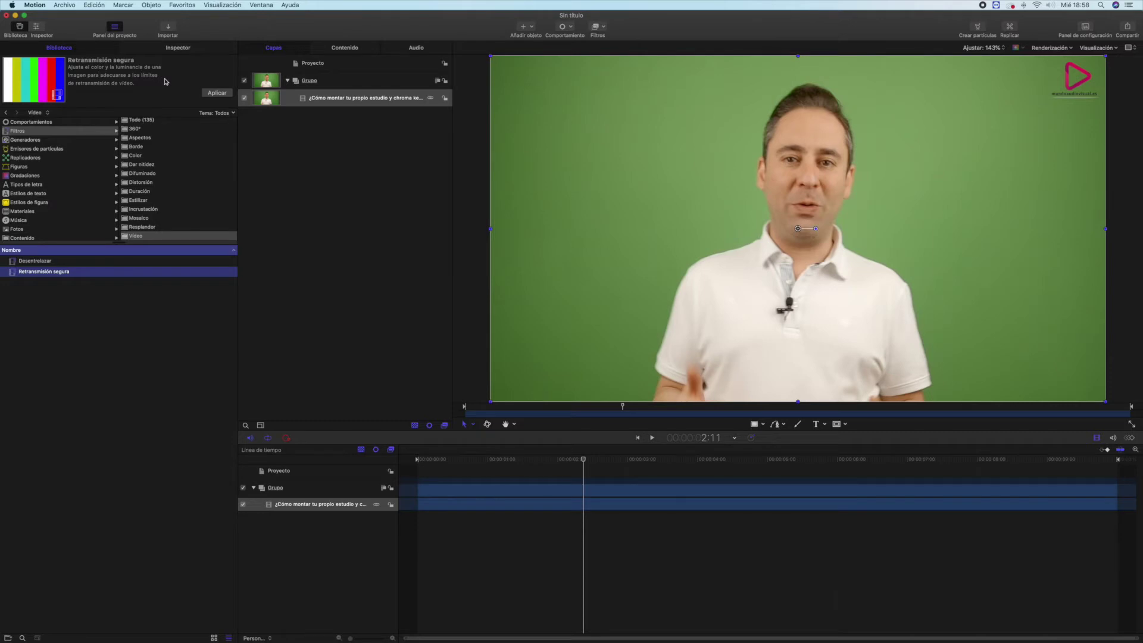
left_click(52, 274)
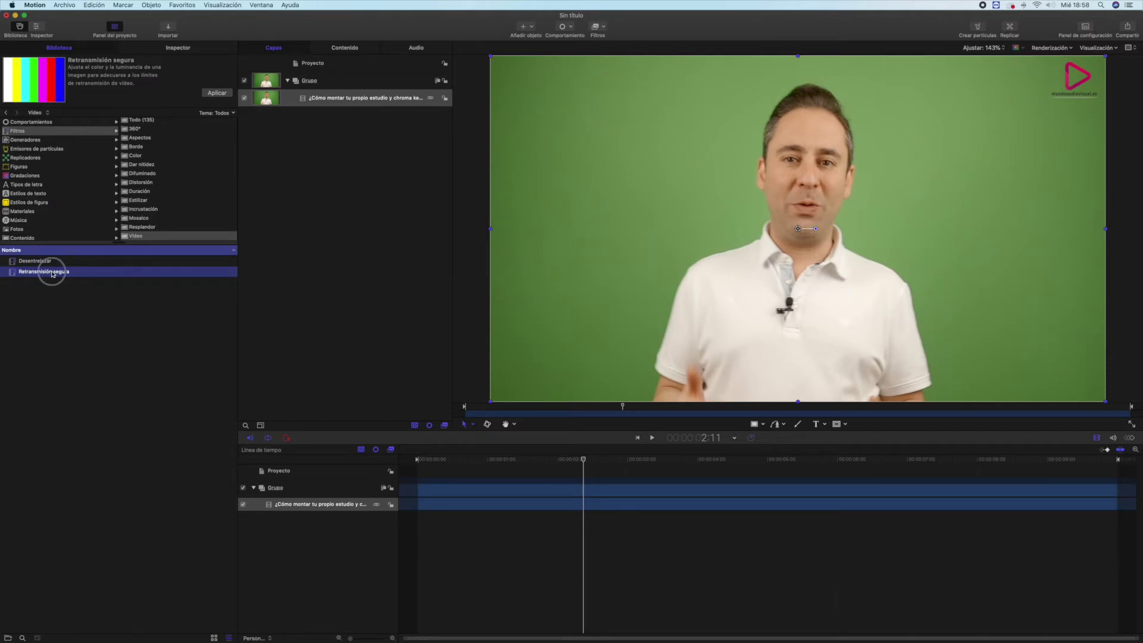
left_click_drag(52, 274, 309, 505)
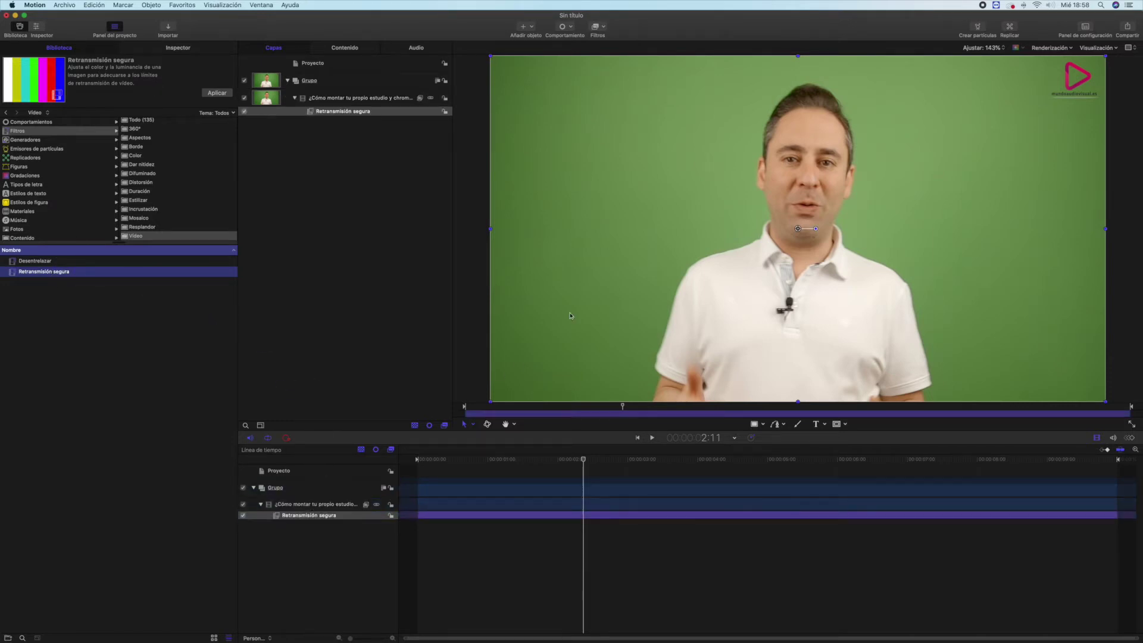
Set Retransmisión segura's Cantidad to 10,0 in the Inspector, keeping Espacio de color on Rec. 709.
left_click(247, 113)
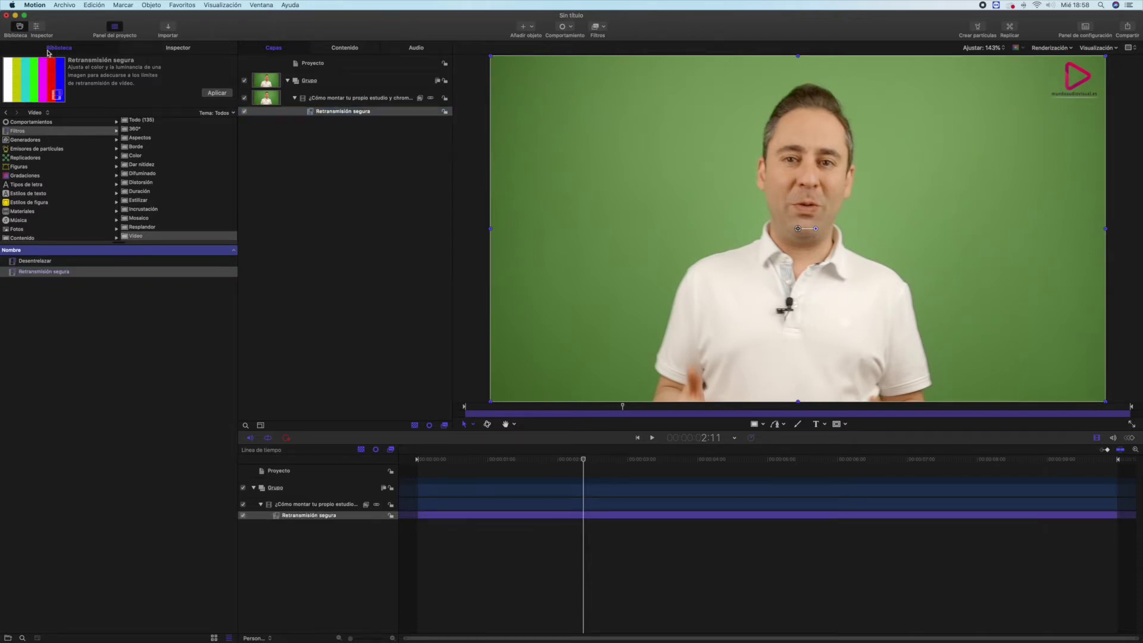
left_click(184, 50)
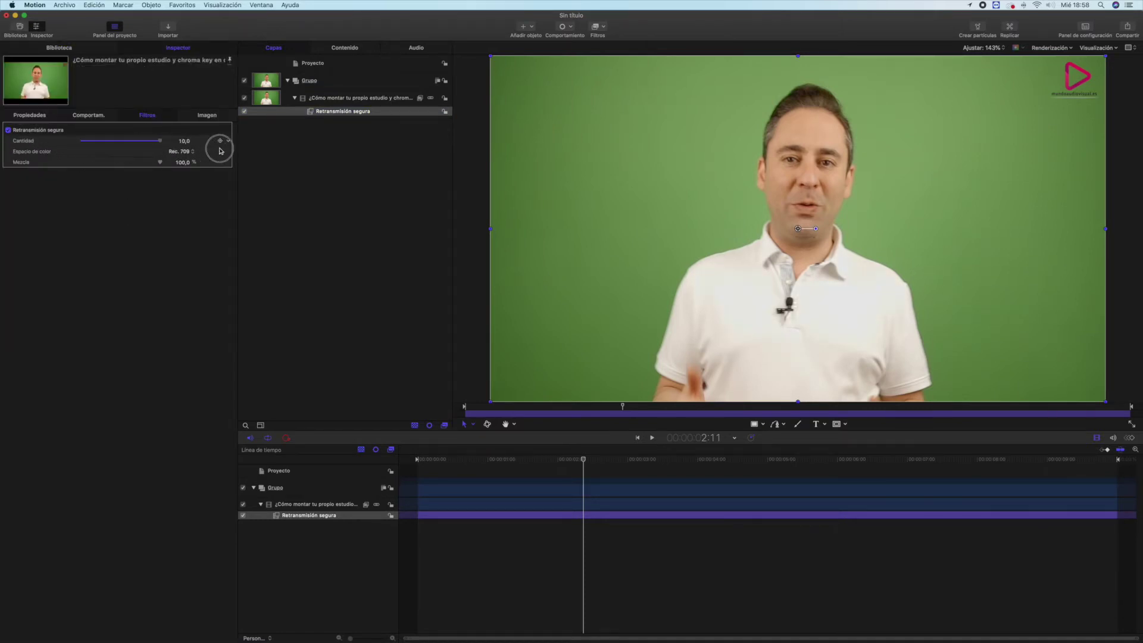
left_click_drag(82, 141, 221, 156)
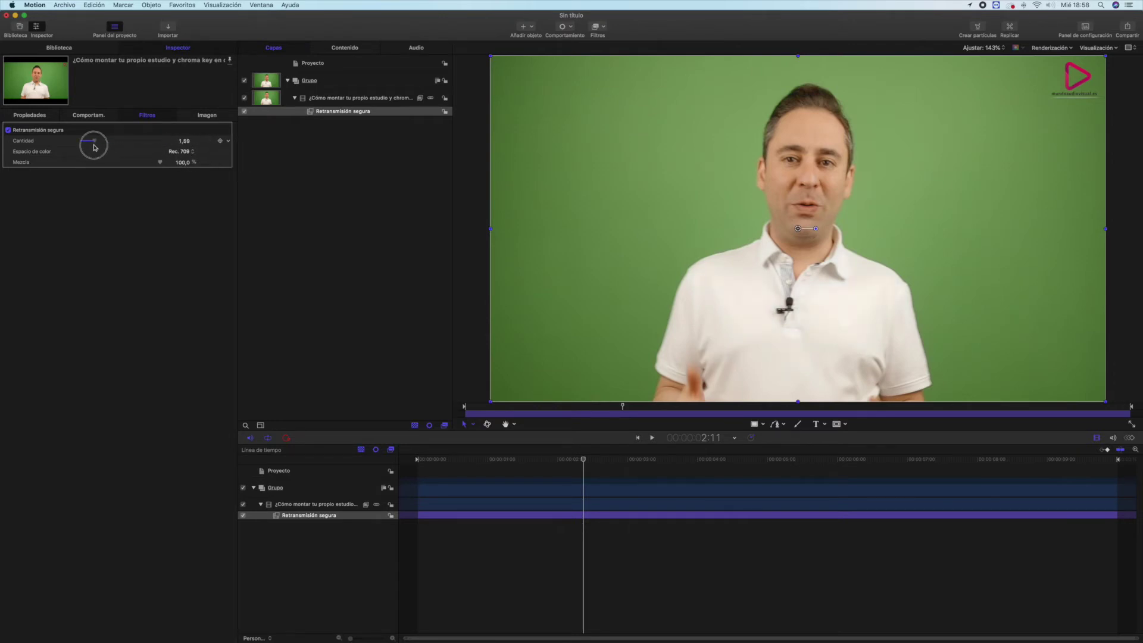
left_click(183, 154)
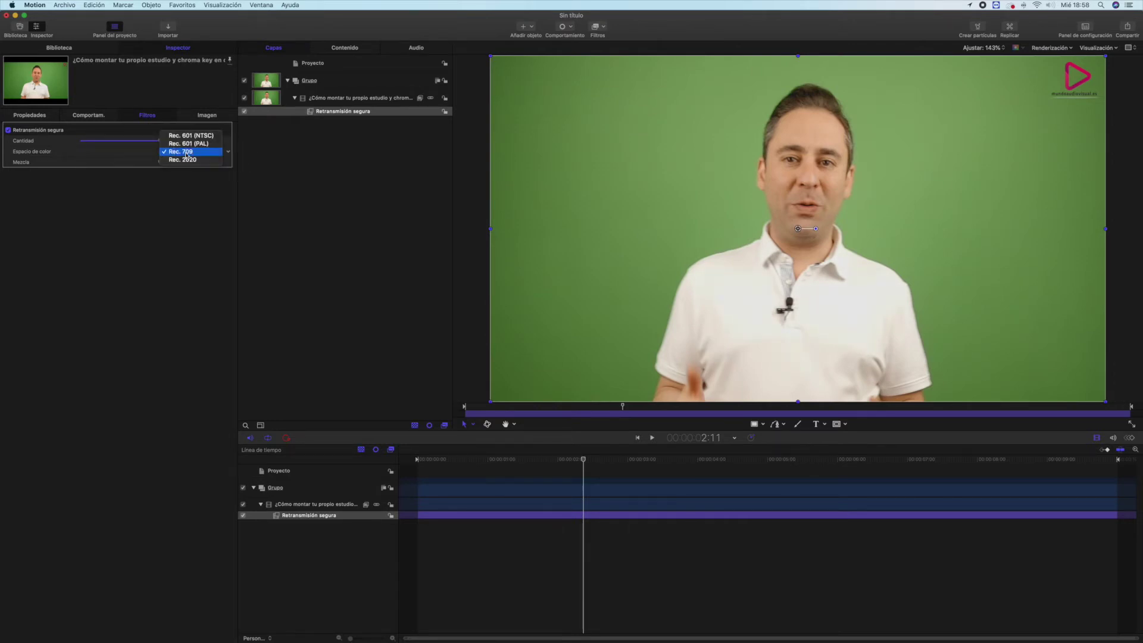
left_click(179, 151)
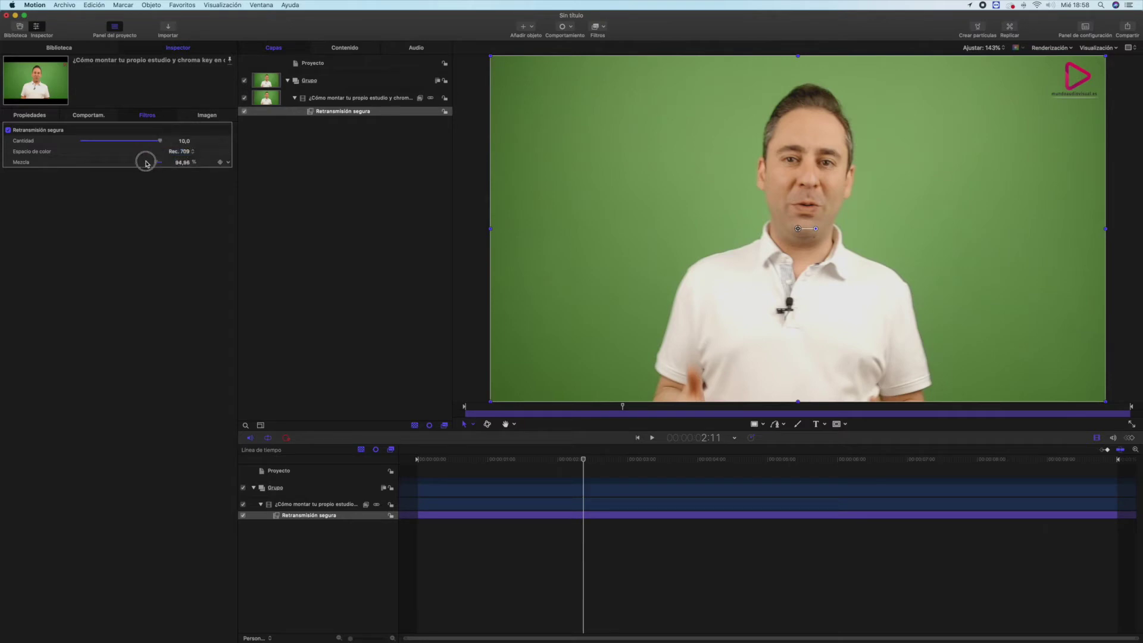
left_click(497, 518)
Delete the Retransmisión segura filter, move the playhead to about 3:02, and reopen the Library.
key("Delete")
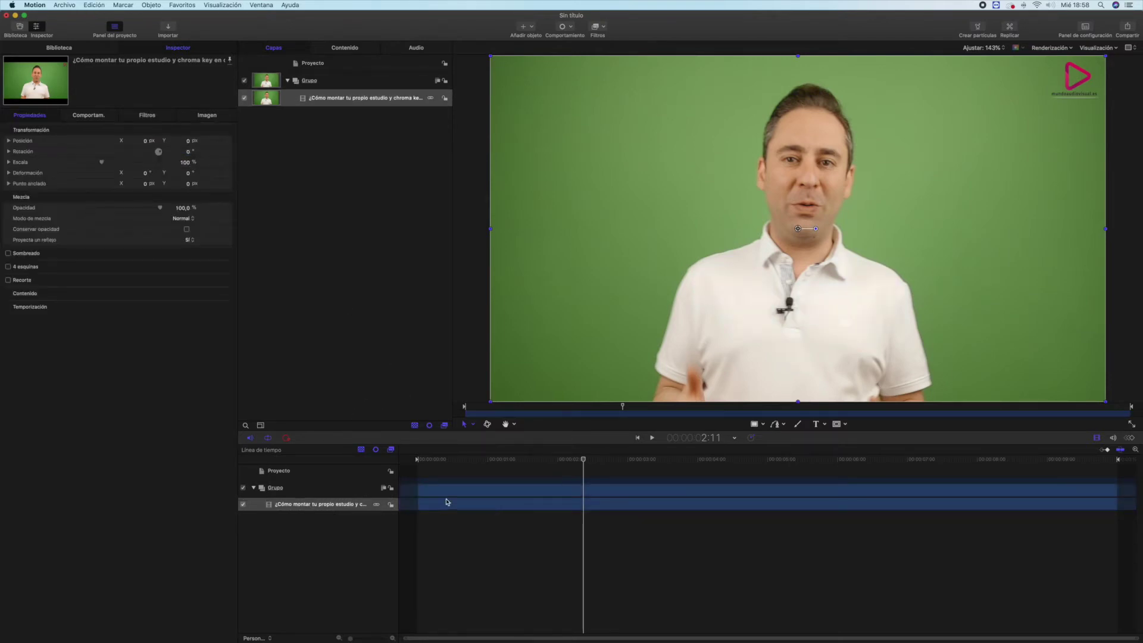
left_click(632, 460)
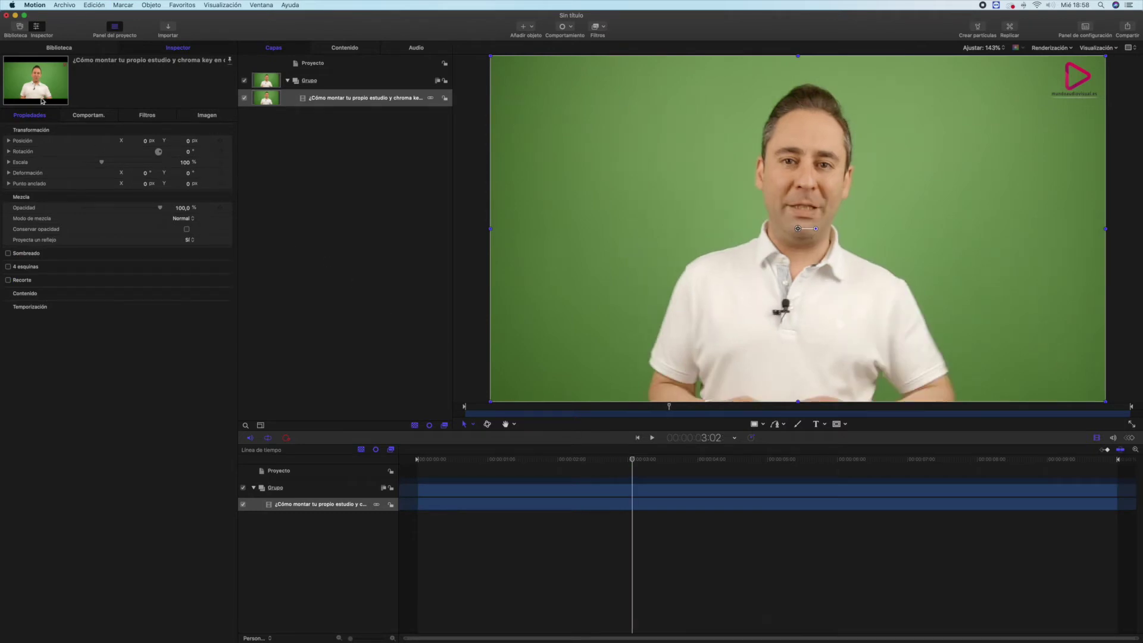
left_click(58, 48)
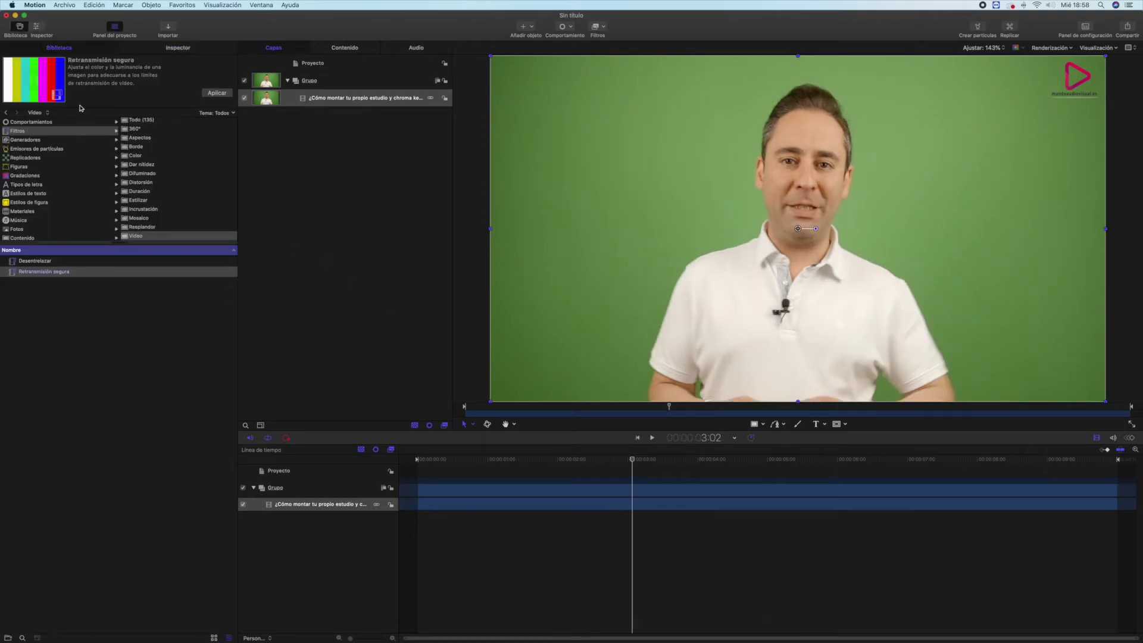
scroll(53, 224, "down", 1)
scroll(130, 193, "up", 1)
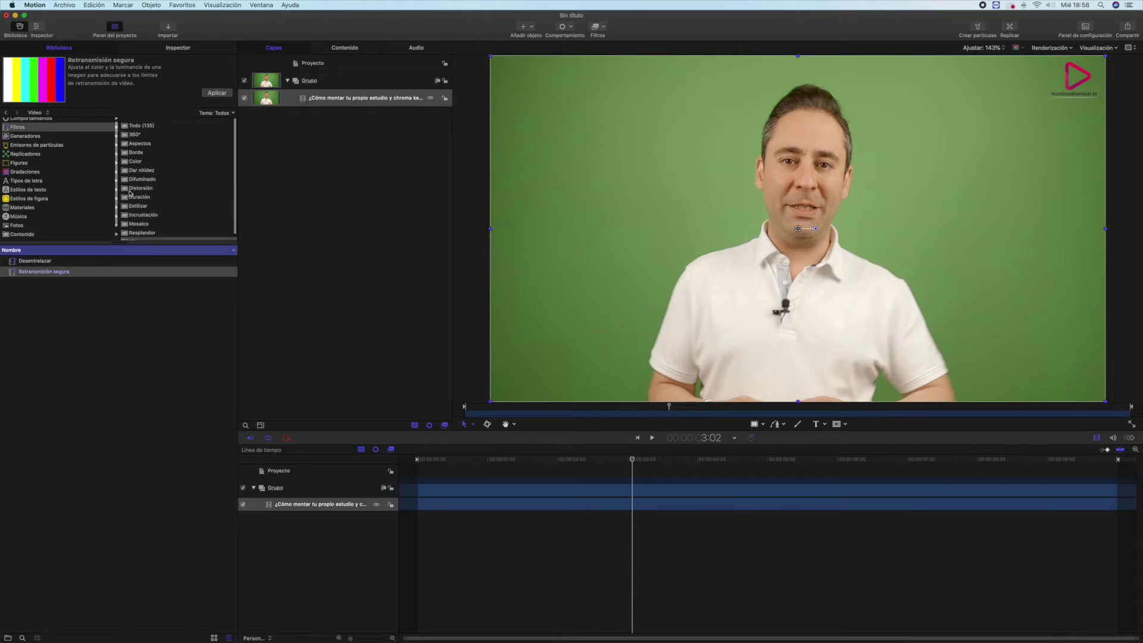
left_click(34, 141)
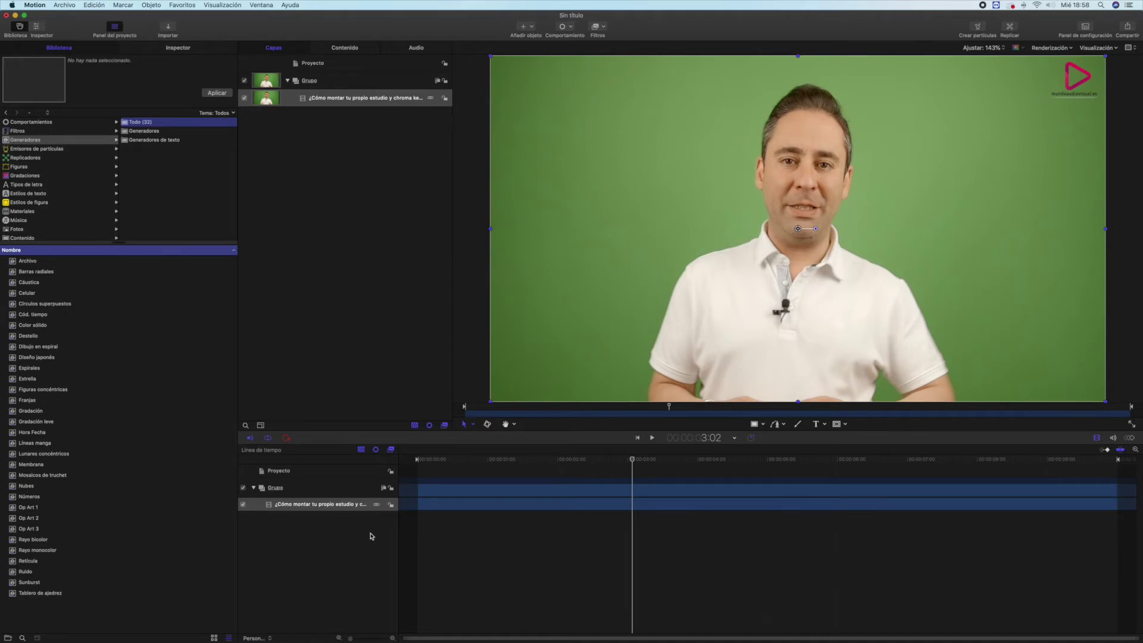
left_click(444, 494)
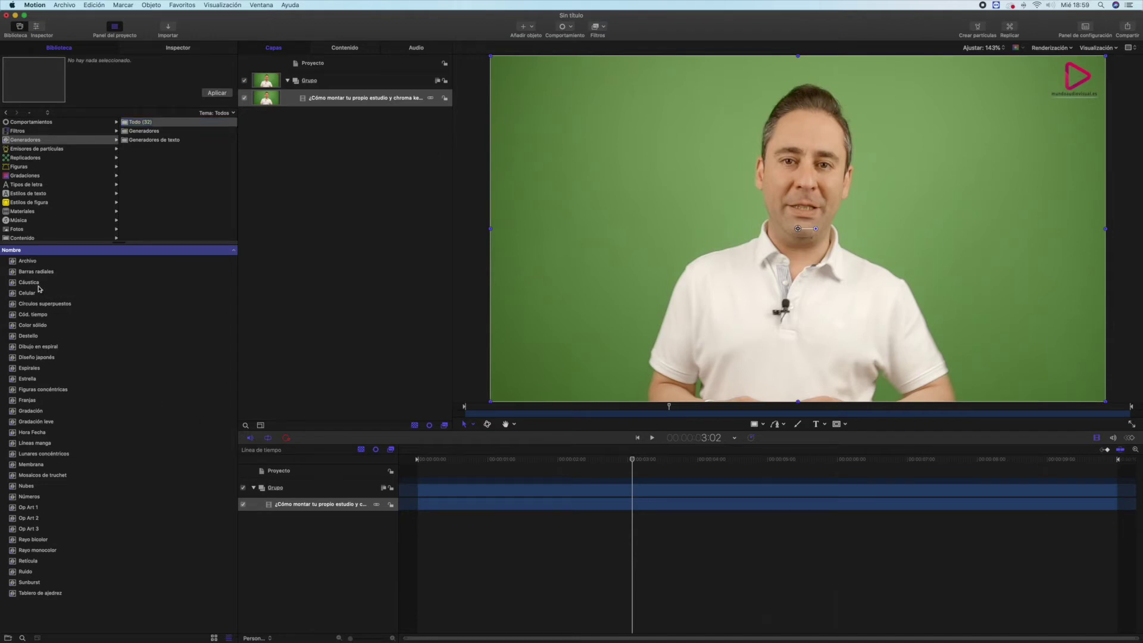
Preview the Archivo and Cáustica generators, delete the presenter clip, and show Todo (32).
left_click(28, 261)
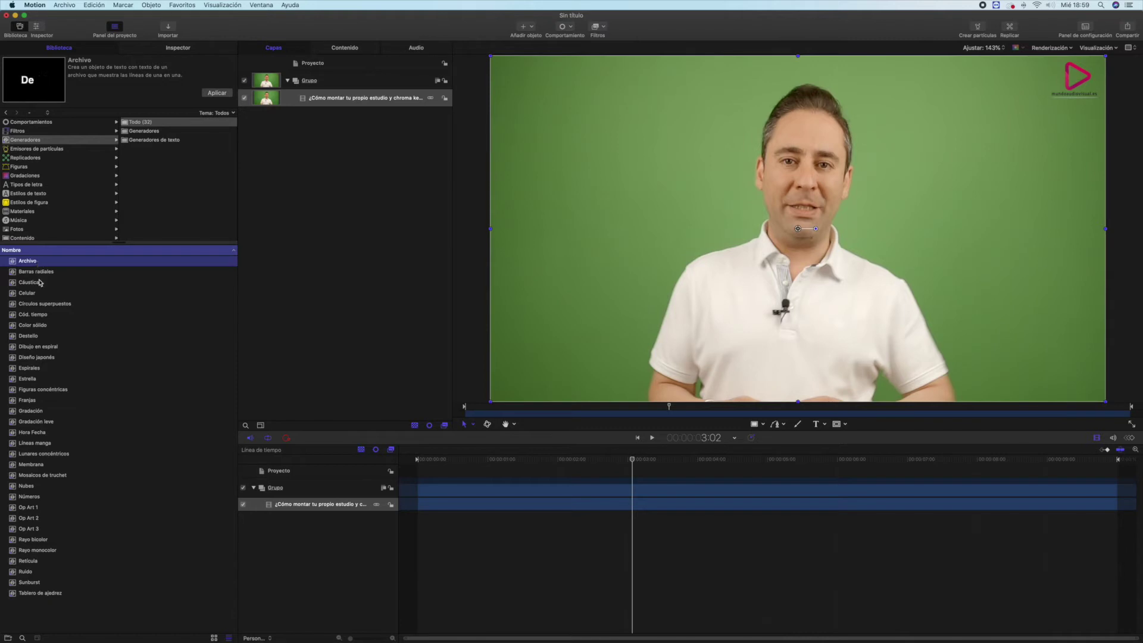
left_click(40, 282)
left_click(35, 261)
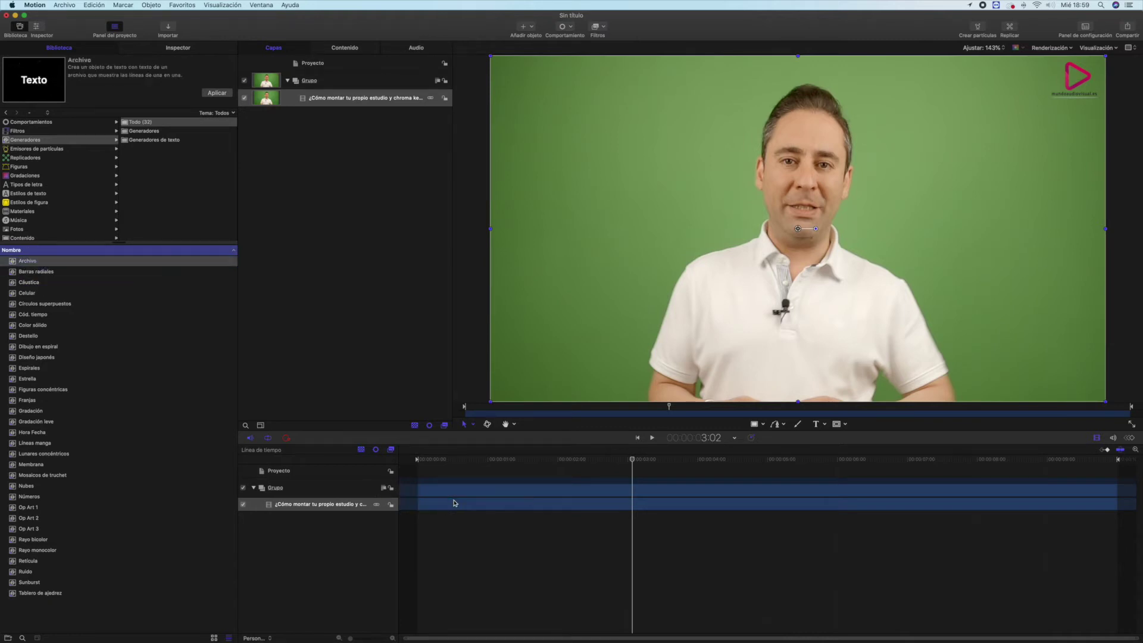
key("Delete")
left_click(156, 123)
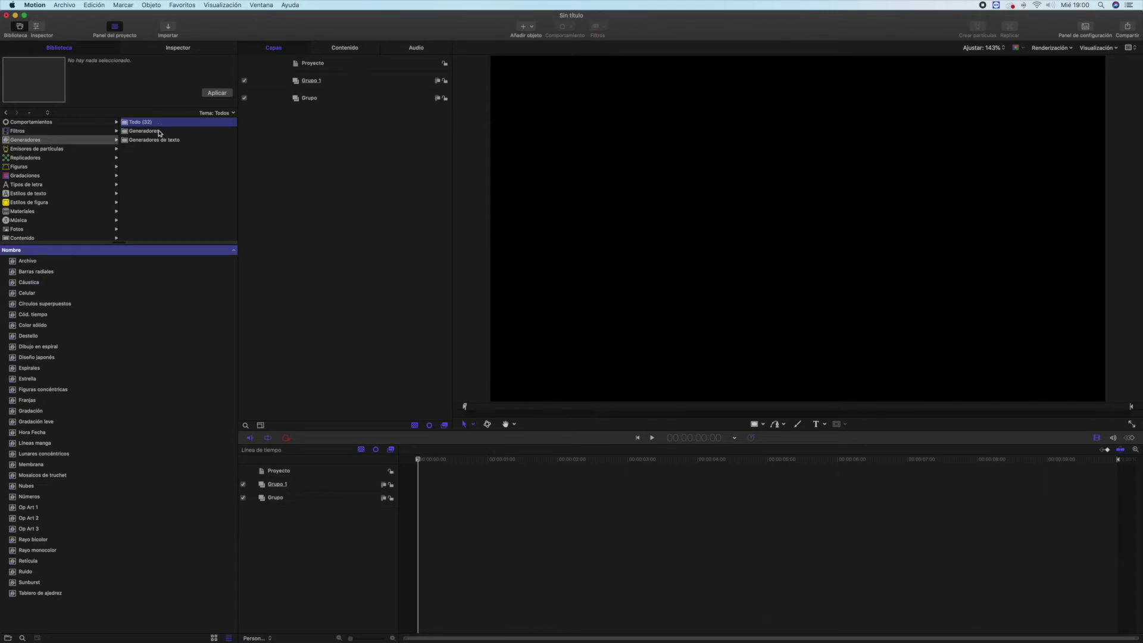
Add the Barras radiales generator from the Generadores category as a layer.
left_click(160, 132)
left_click(161, 141)
left_click(156, 130)
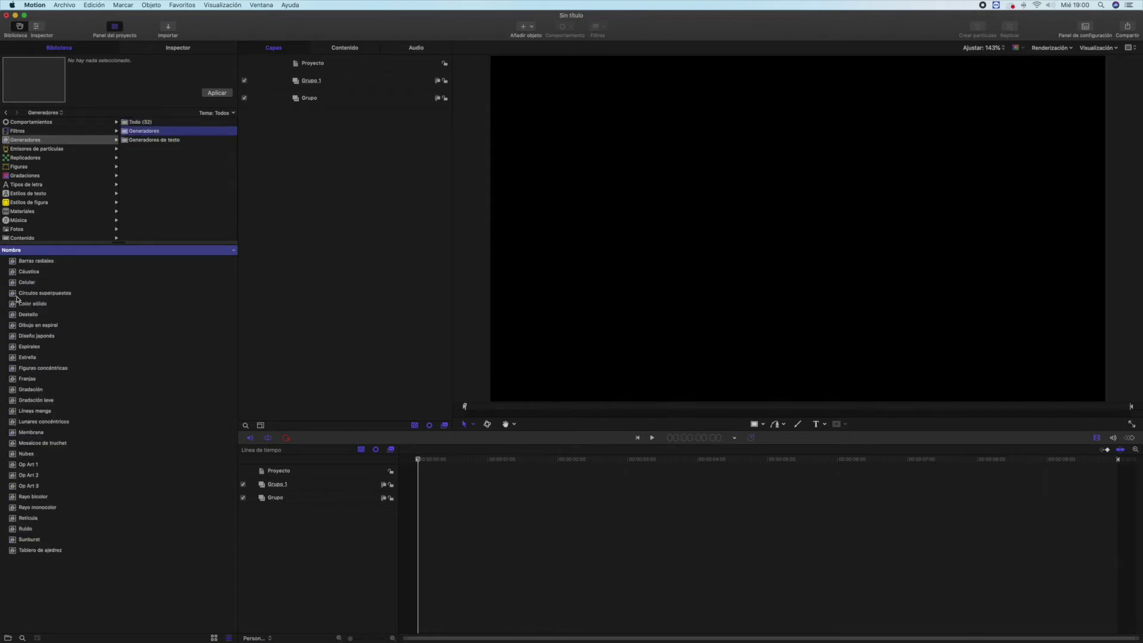
left_click(41, 266)
left_click_drag(35, 268, 296, 256)
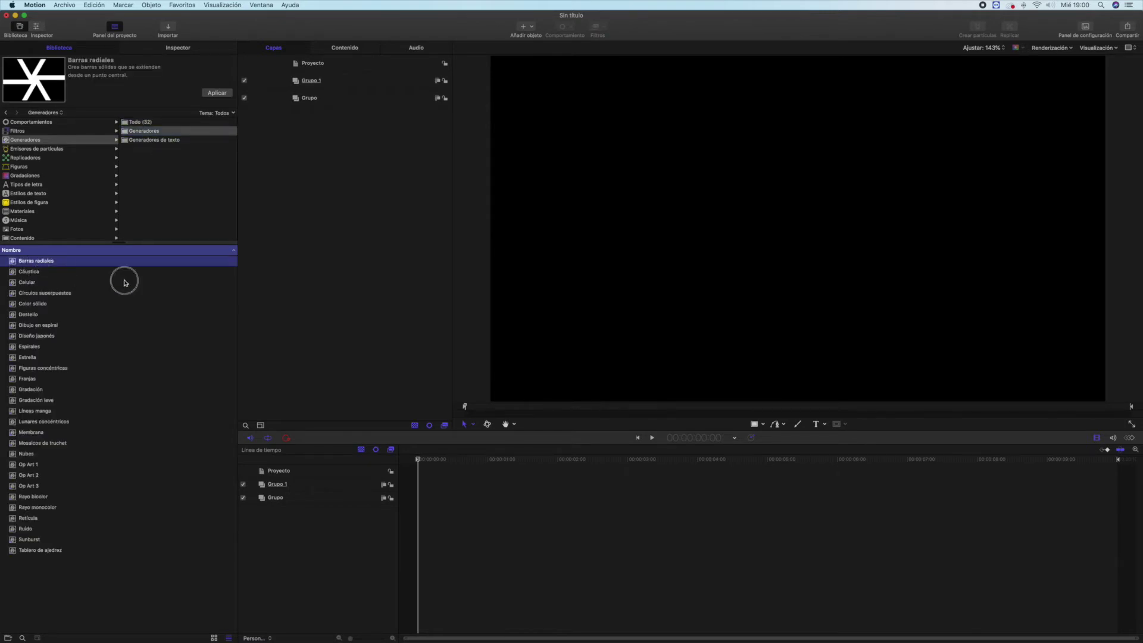
Set Barras radiales to 12 bars, raise its contrast, and rotate the layer at an angle.
left_click(179, 48)
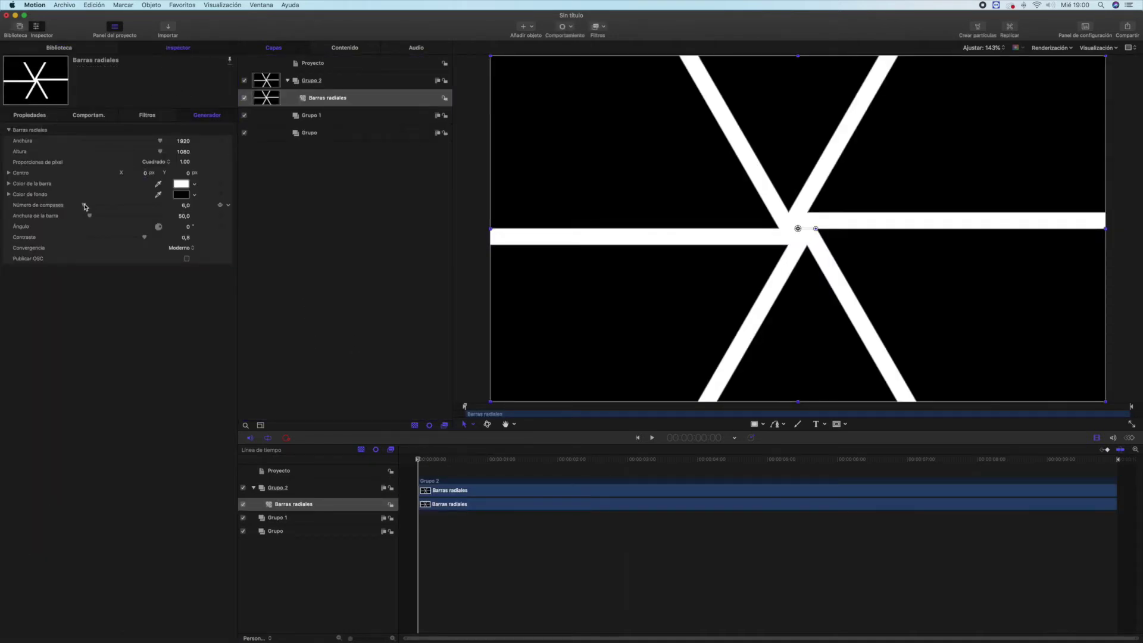
left_click_drag(85, 207, 56, 204)
left_click_drag(159, 141, 168, 141)
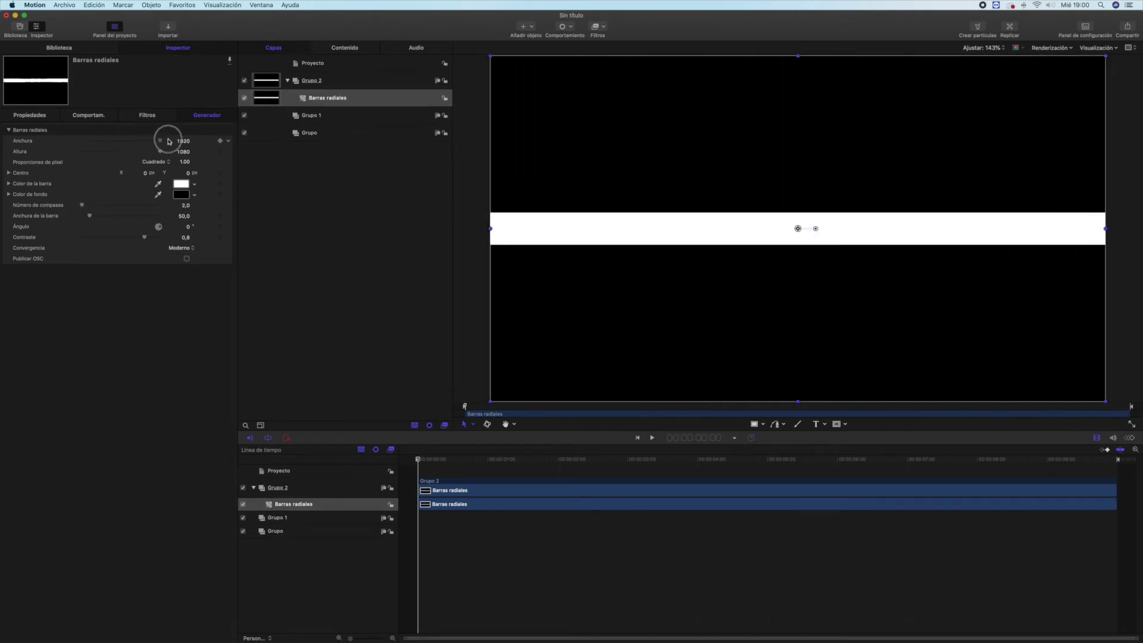
left_click_drag(84, 204, 102, 202)
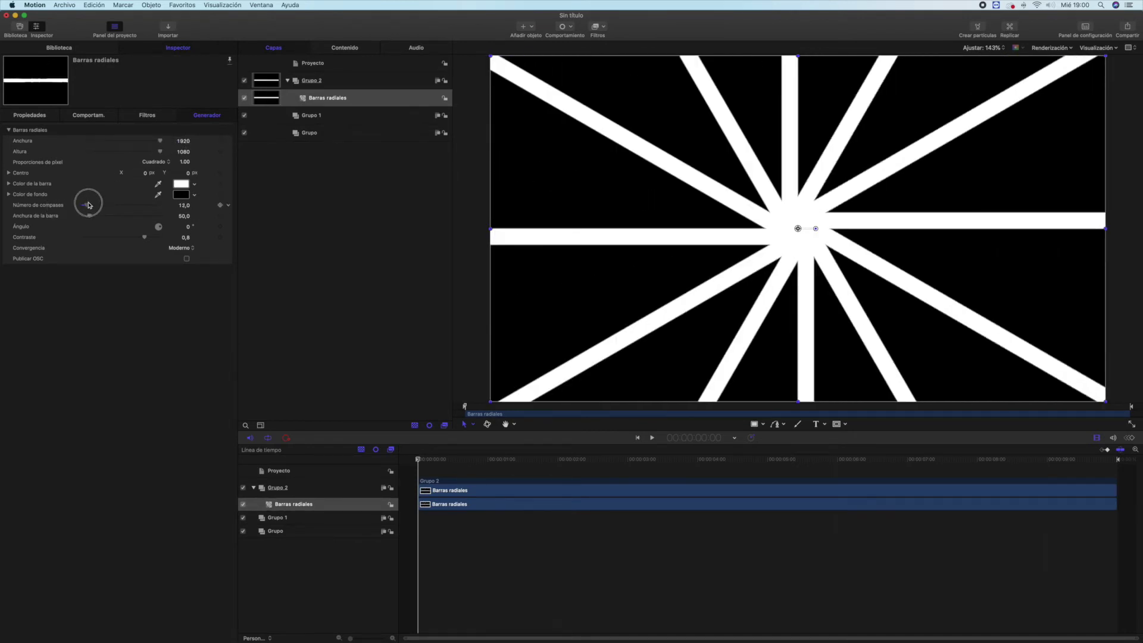
left_click_drag(143, 239, 147, 238)
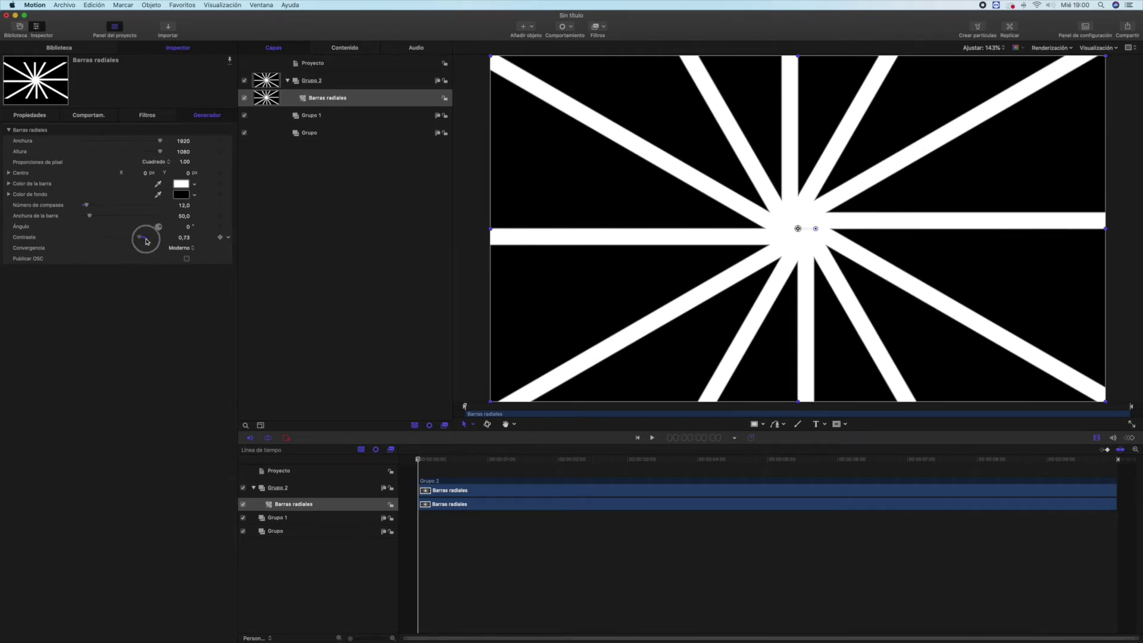
mouse_move(817, 229)
left_mouse_down()
mouse_move(779, 233)
mouse_move(810, 227)
left_mouse_up()
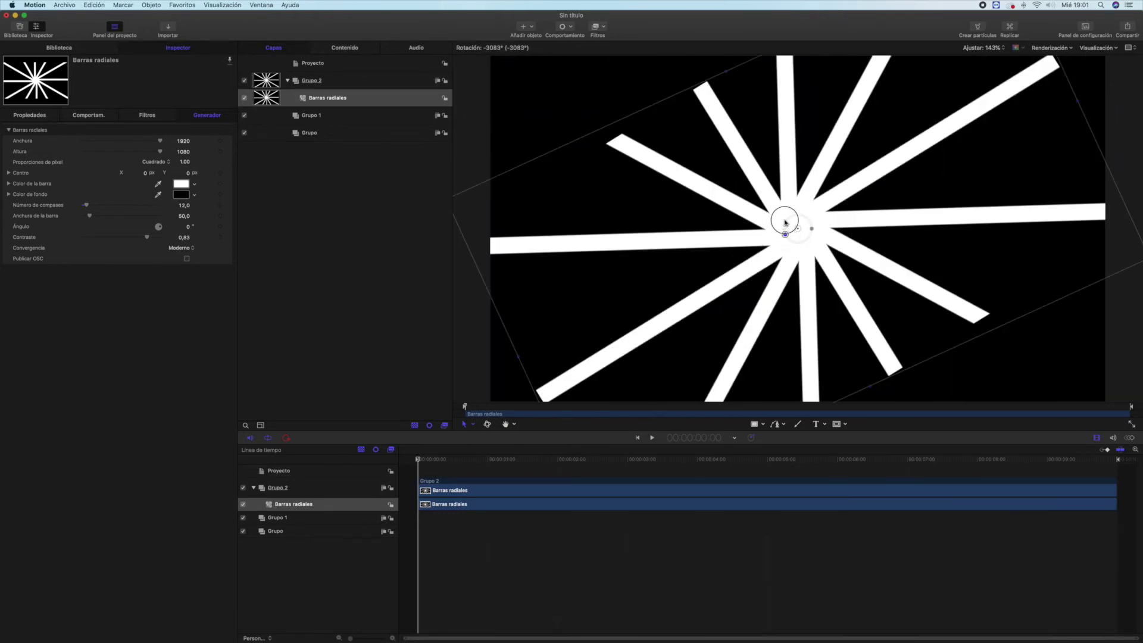
left_click_drag(811, 227, 795, 221)
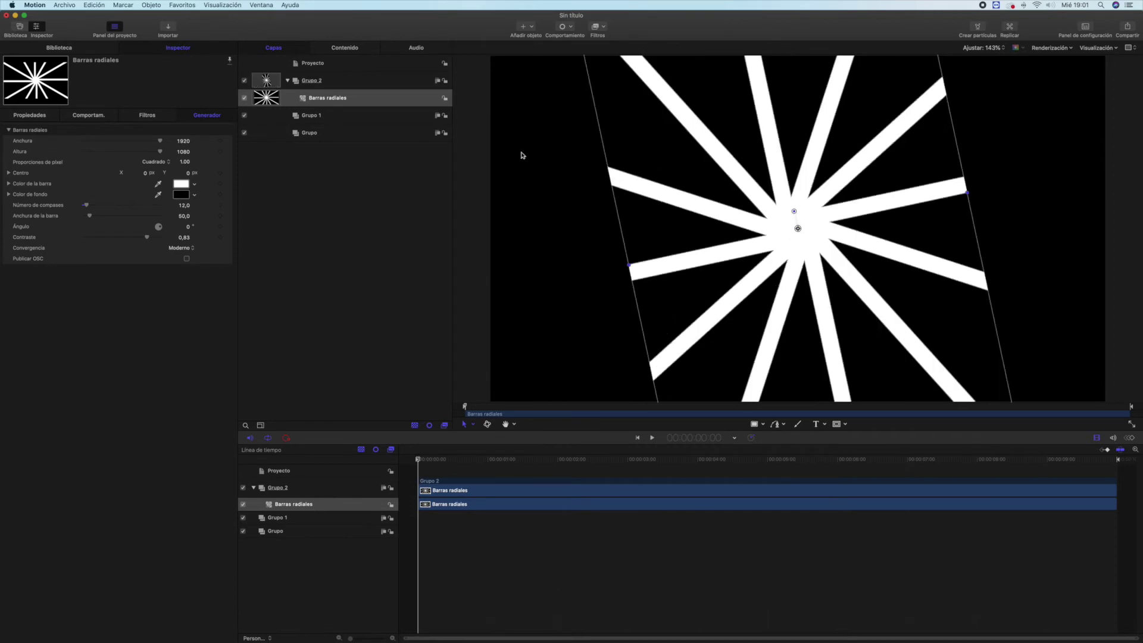
Delete the radial bars layer, add the Cáustica generator as a layer, and play it.
key("Delete")
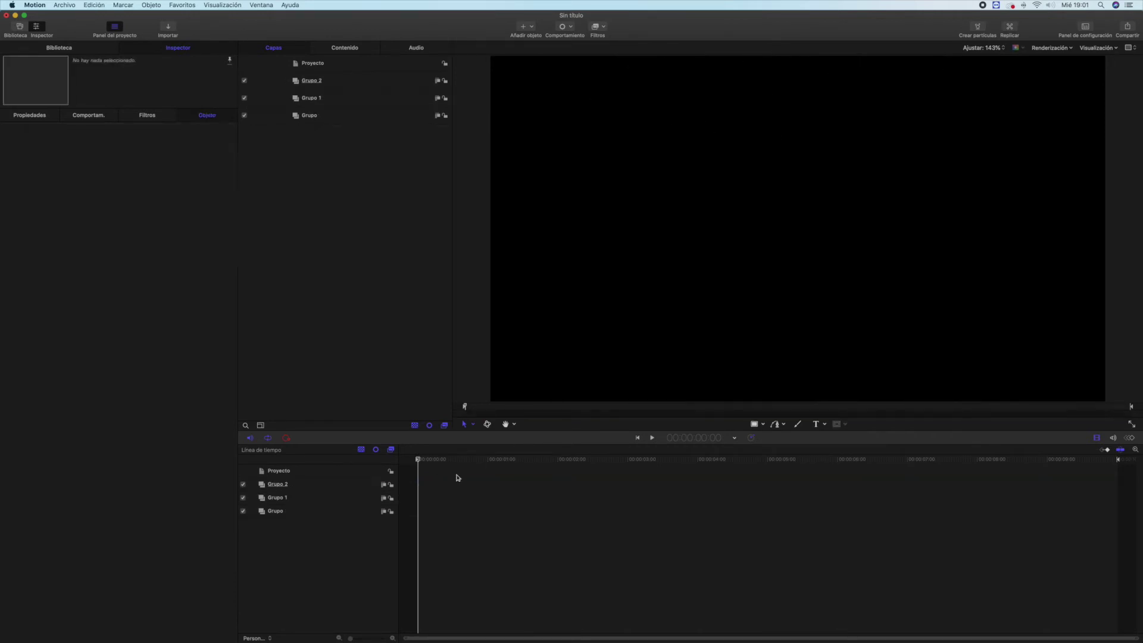
left_click(43, 115)
left_click(59, 49)
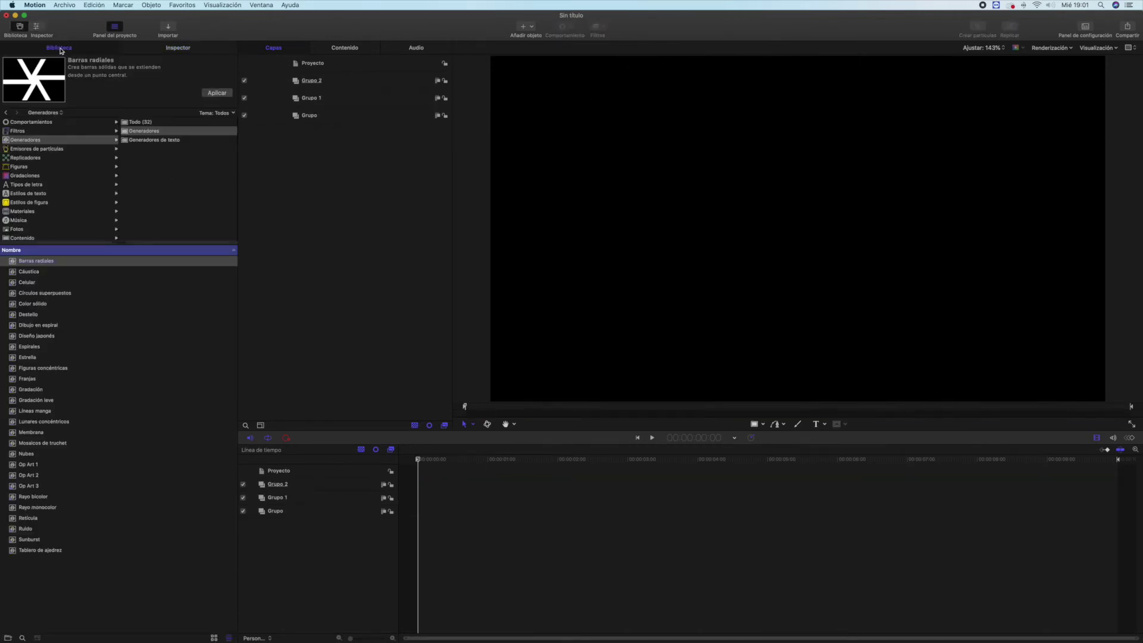
left_click(145, 142)
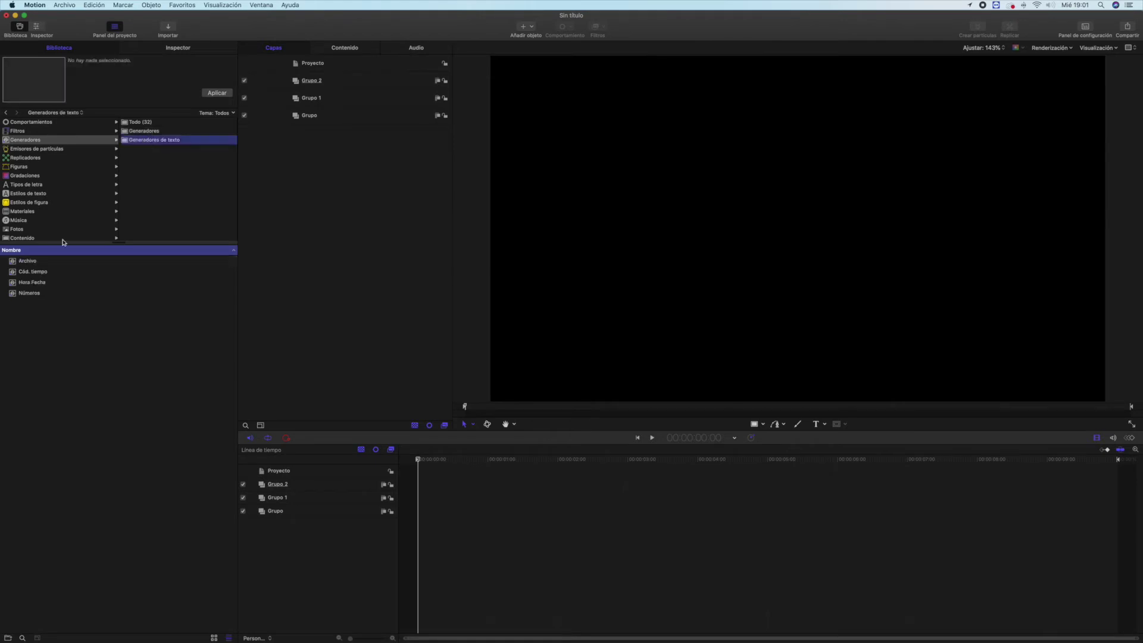
left_click(142, 132)
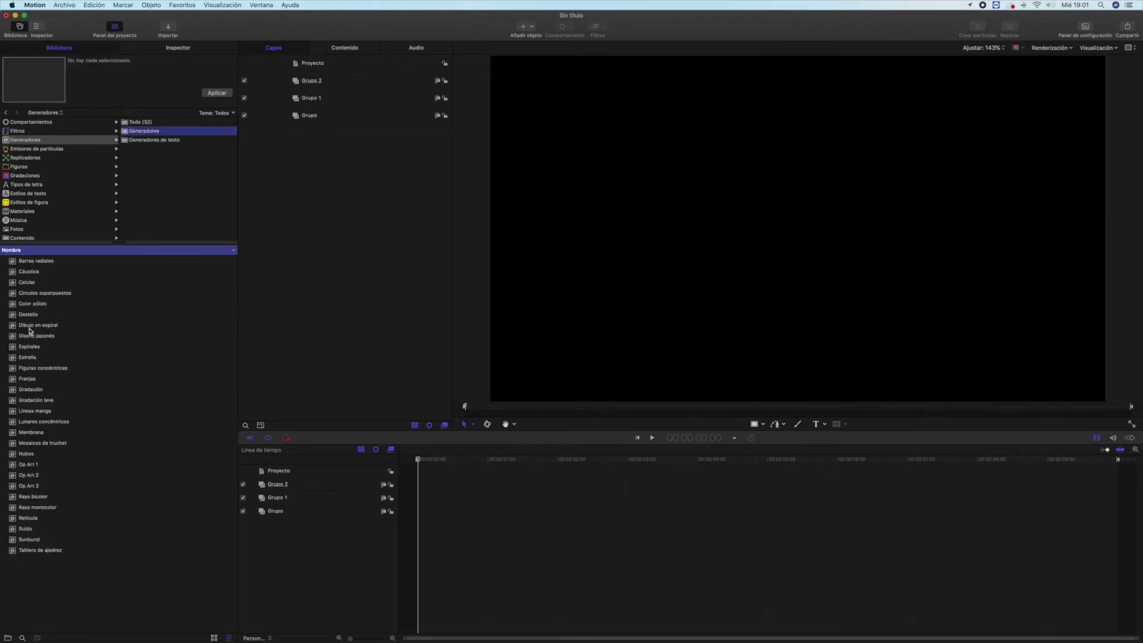
left_click(34, 275)
mouse_move(43, 273)
left_mouse_down()
mouse_move(340, 134)
mouse_move(353, 408)
left_mouse_up()
key("space")
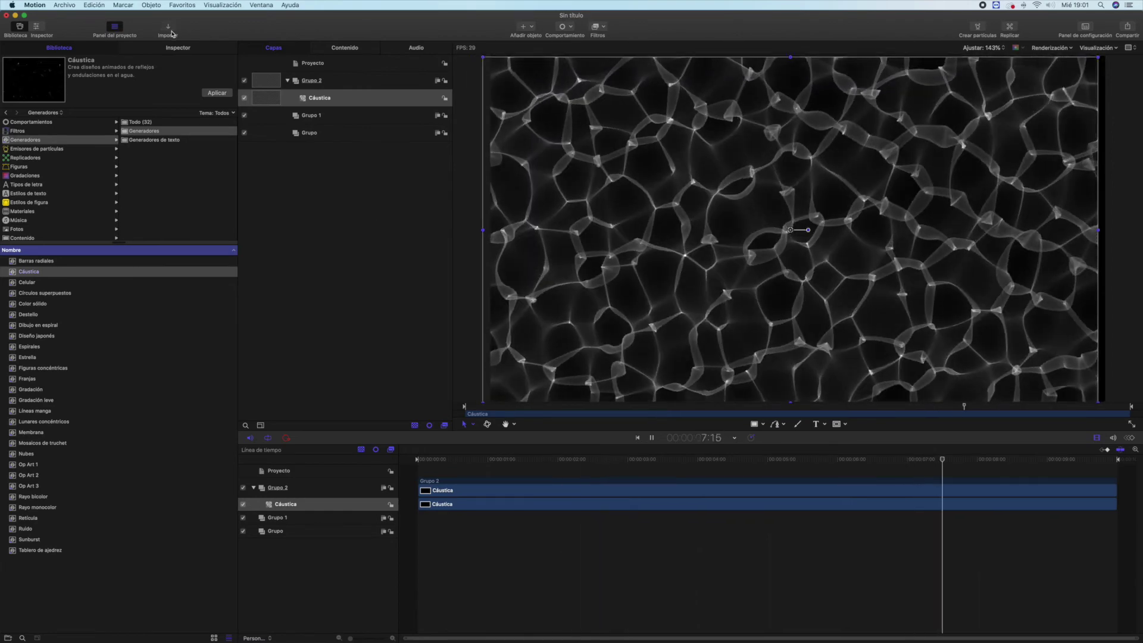
Import the presenter .mp4 video into the project, then stop playback.
left_click(169, 30)
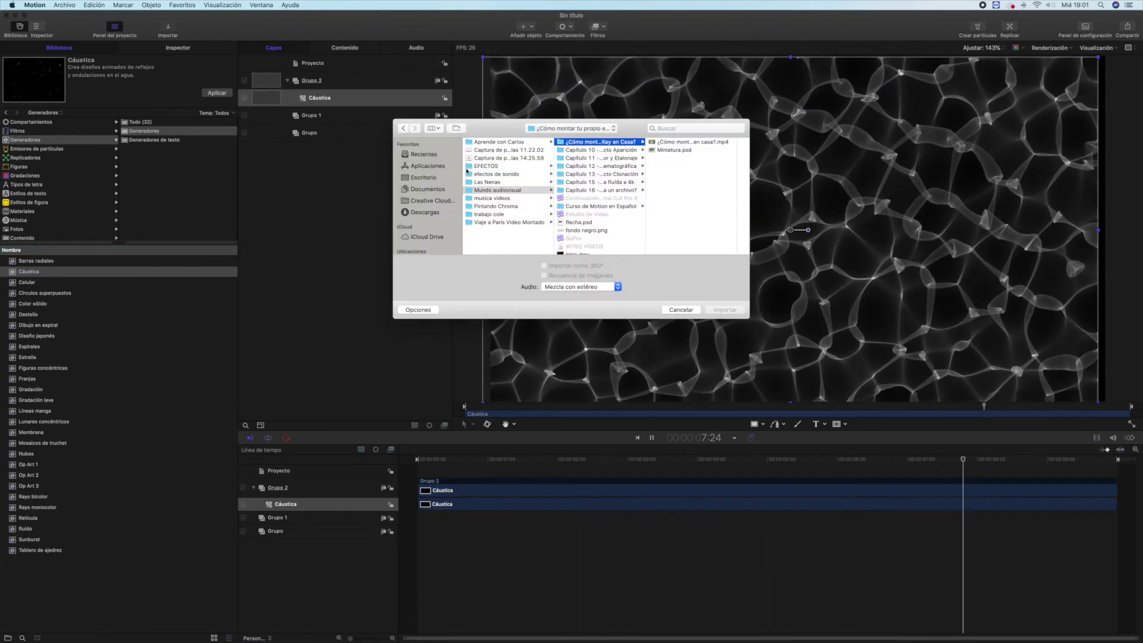
left_click(676, 143)
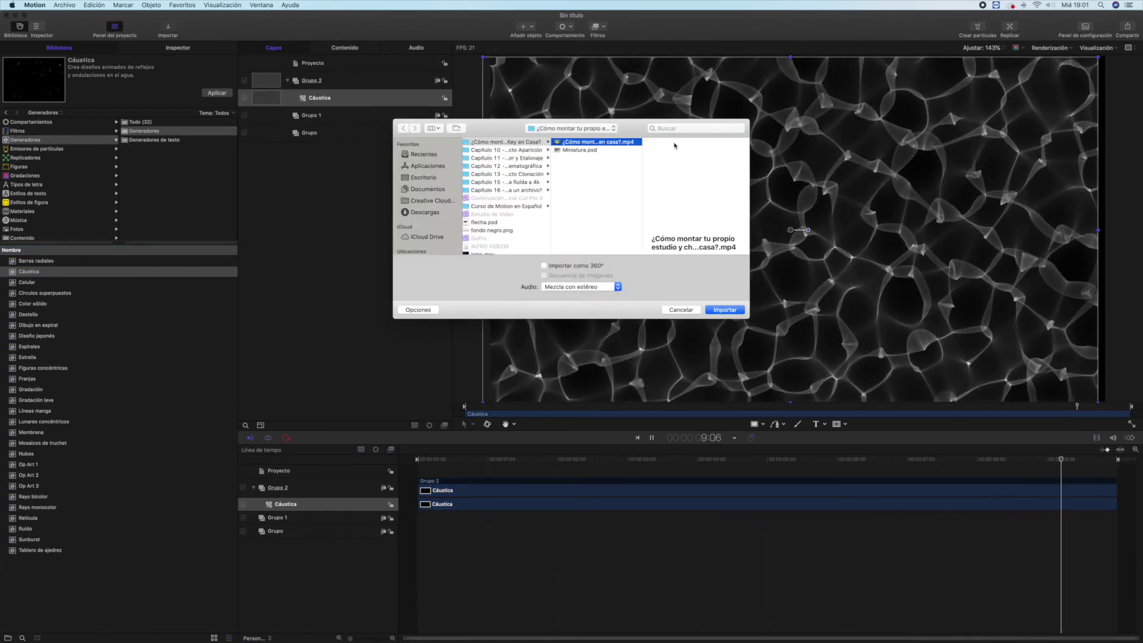
mouse_move(595, 142)
left_mouse_down()
mouse_move(621, 269)
mouse_move(451, 522)
left_mouse_up()
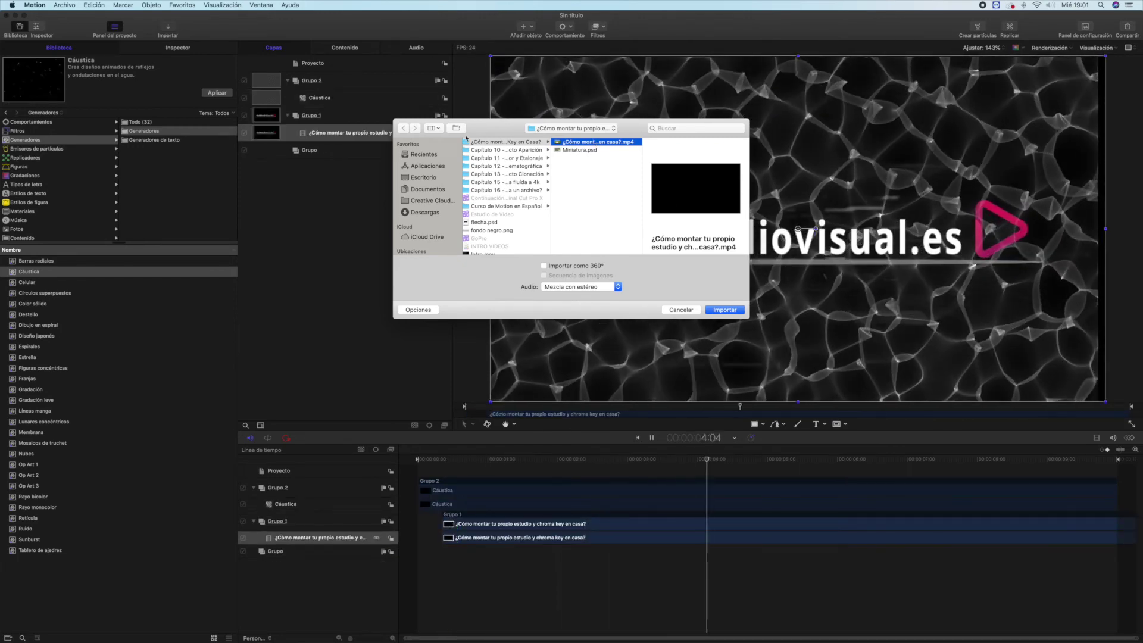
left_click(681, 310)
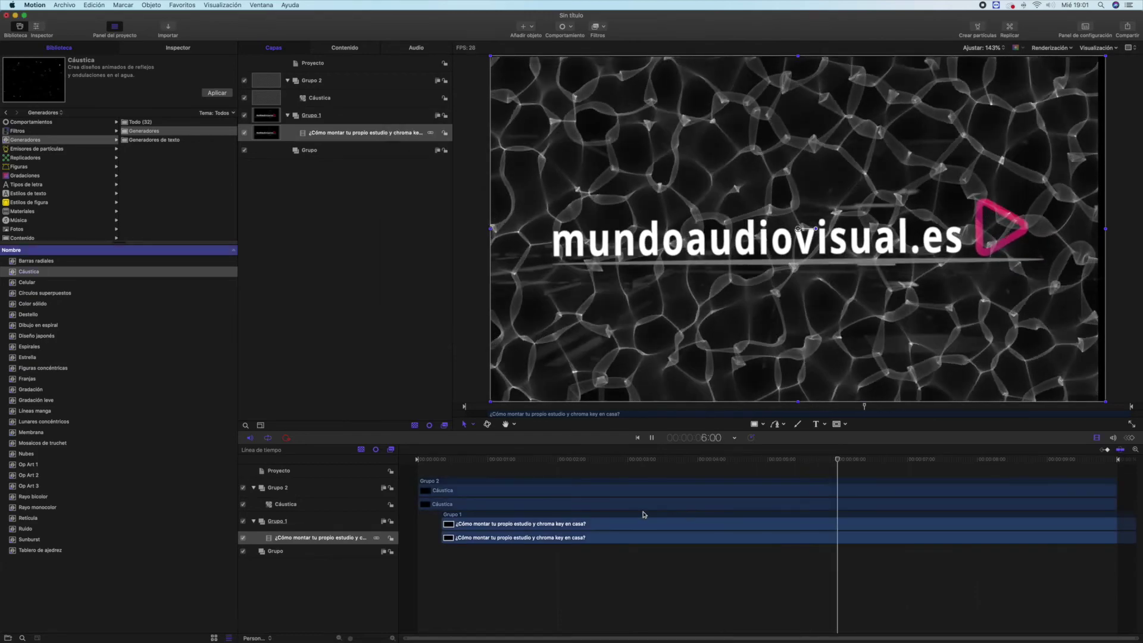
left_click(1034, 468)
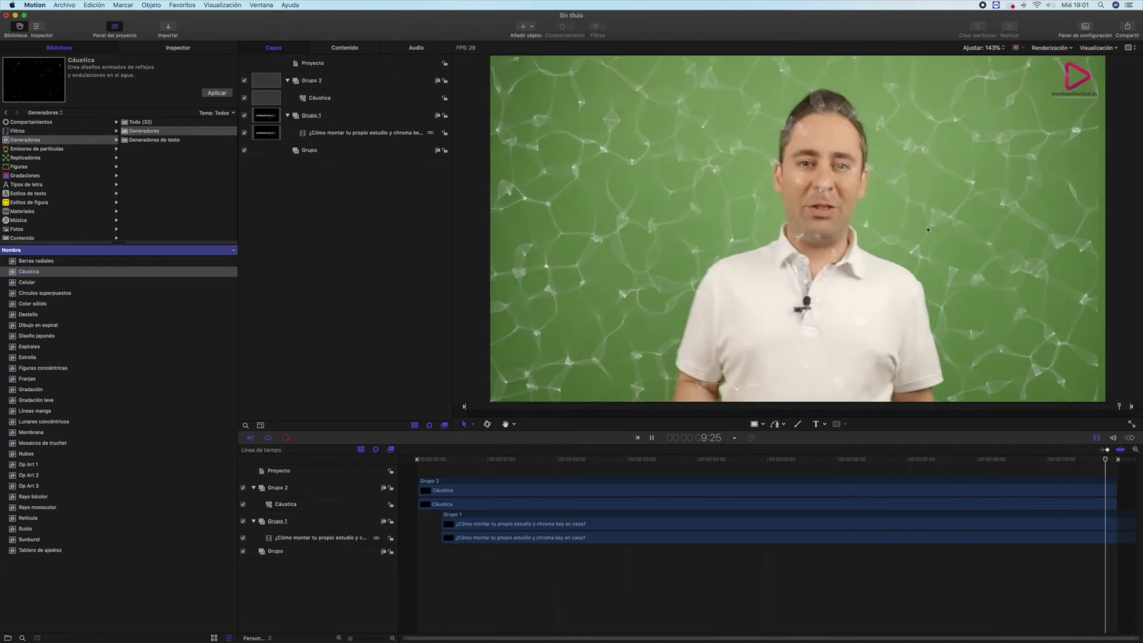
left_click(651, 438)
Delete both the Cáustica layer and the presenter video clip.
left_click(507, 494)
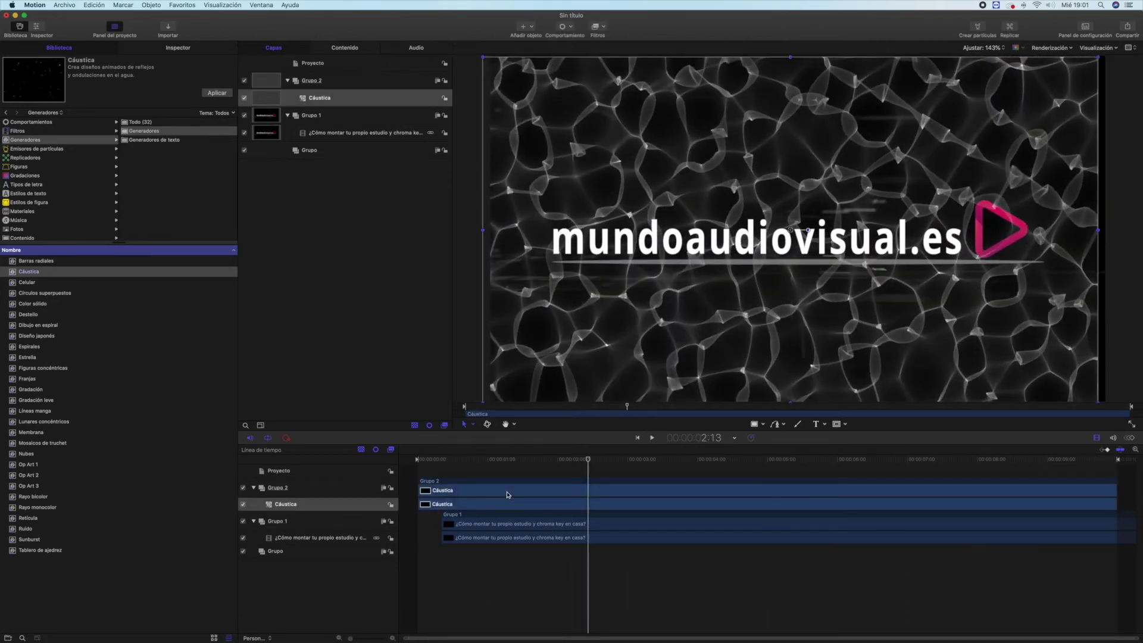
key("Delete")
left_click(507, 512)
key("Delete")
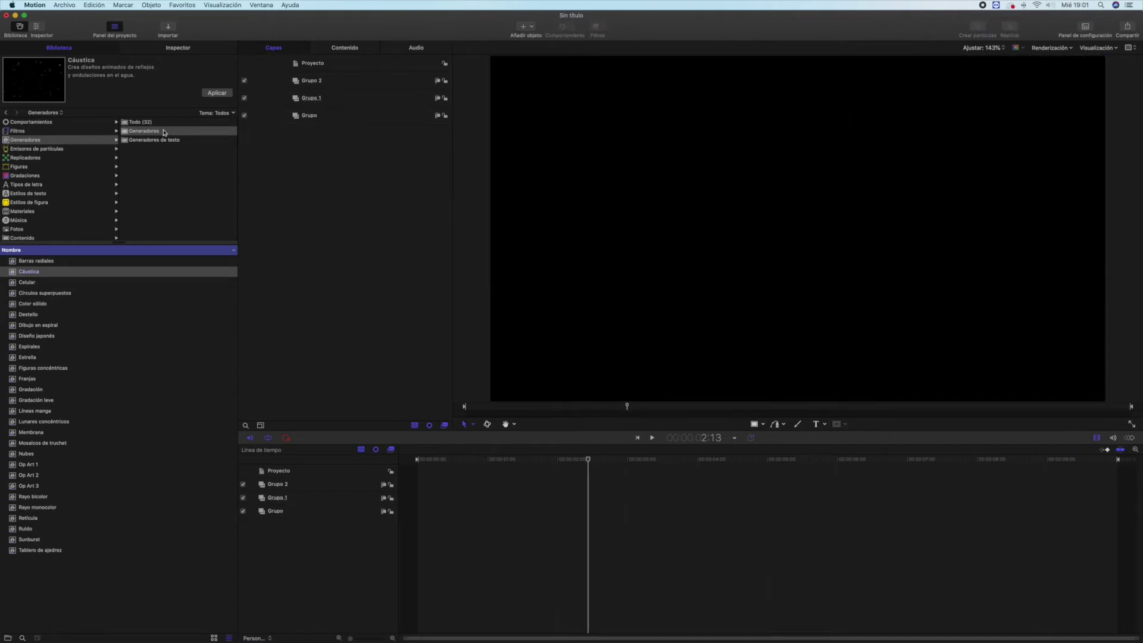
Preview Celular, Círculos superpuestos and Color sólido, then place the Destello flare at canvas centre and pick Text.
left_click(30, 282)
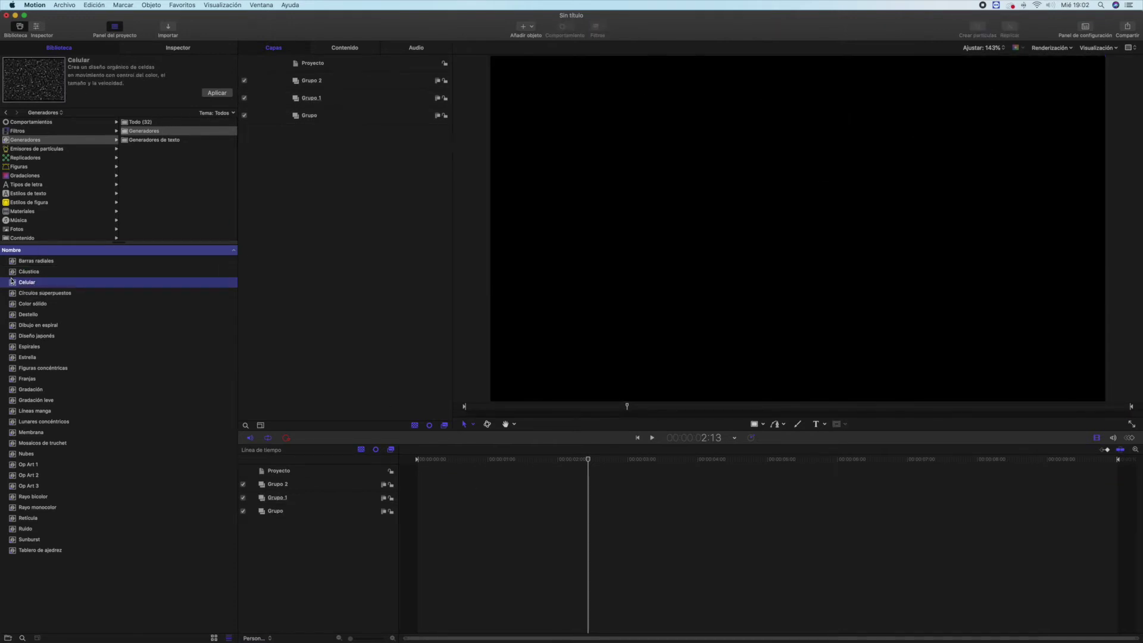
left_click(39, 294)
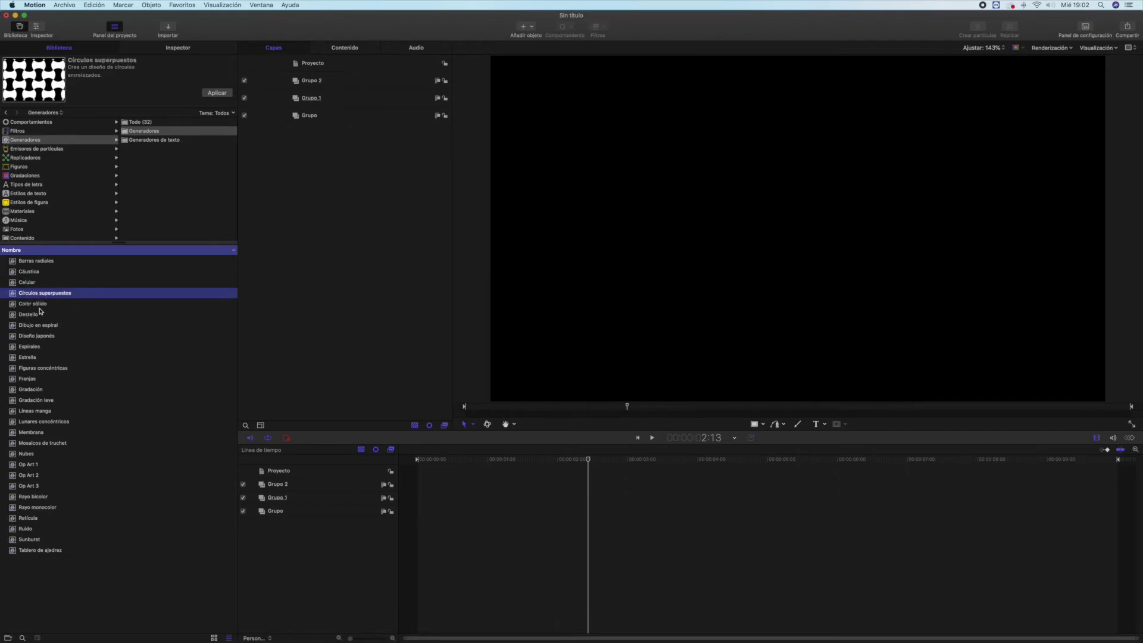
left_click(26, 307)
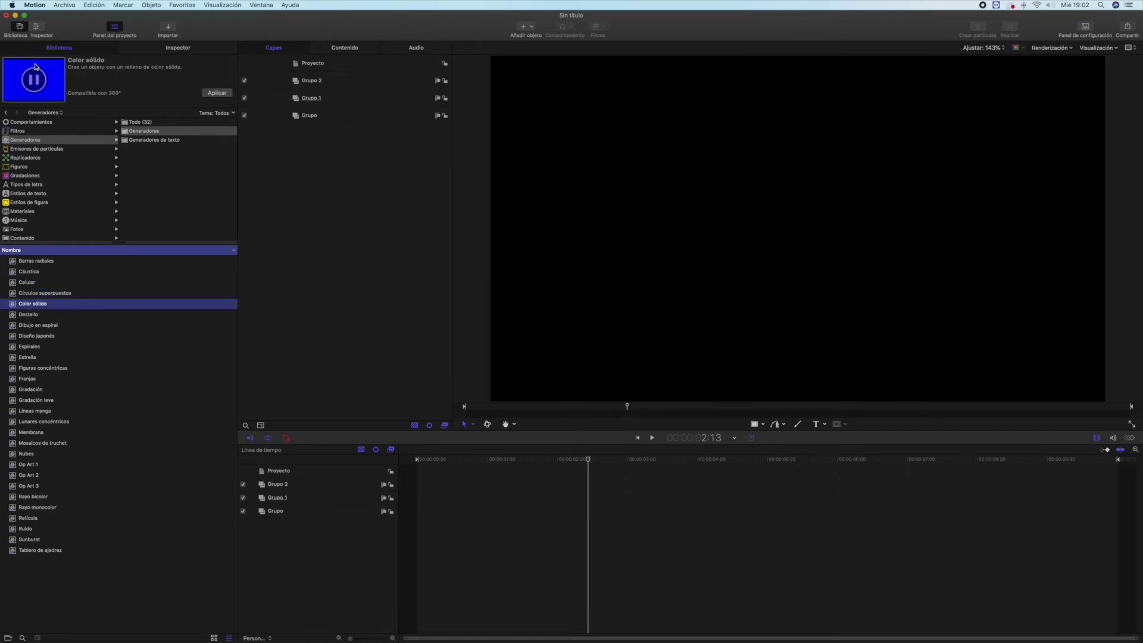
left_click(26, 315)
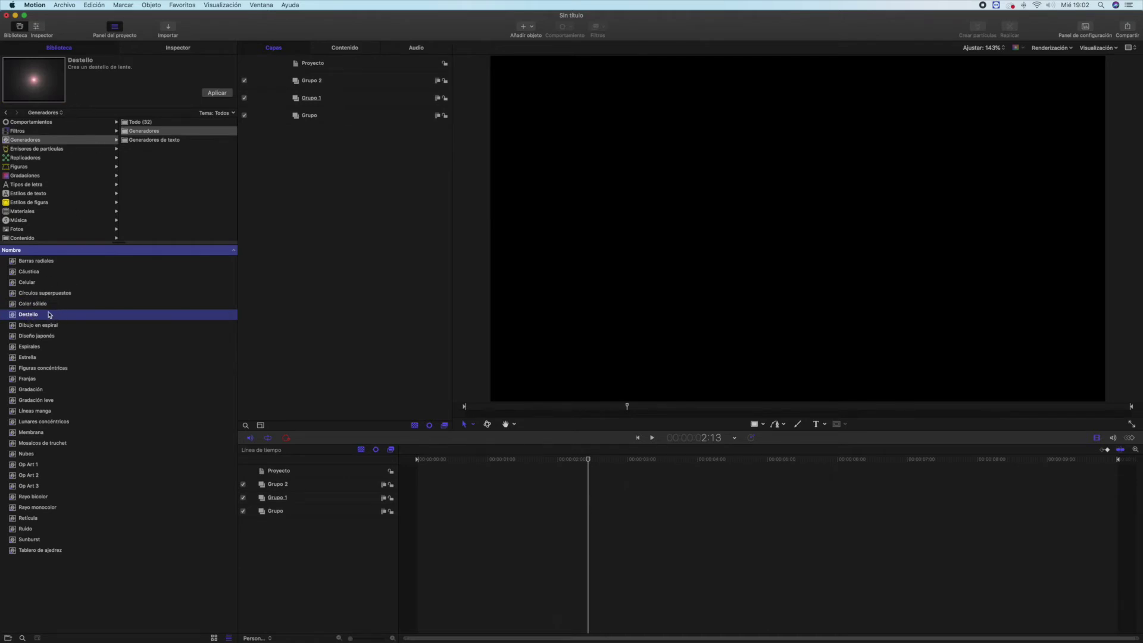
left_click_drag(49, 315, 821, 222)
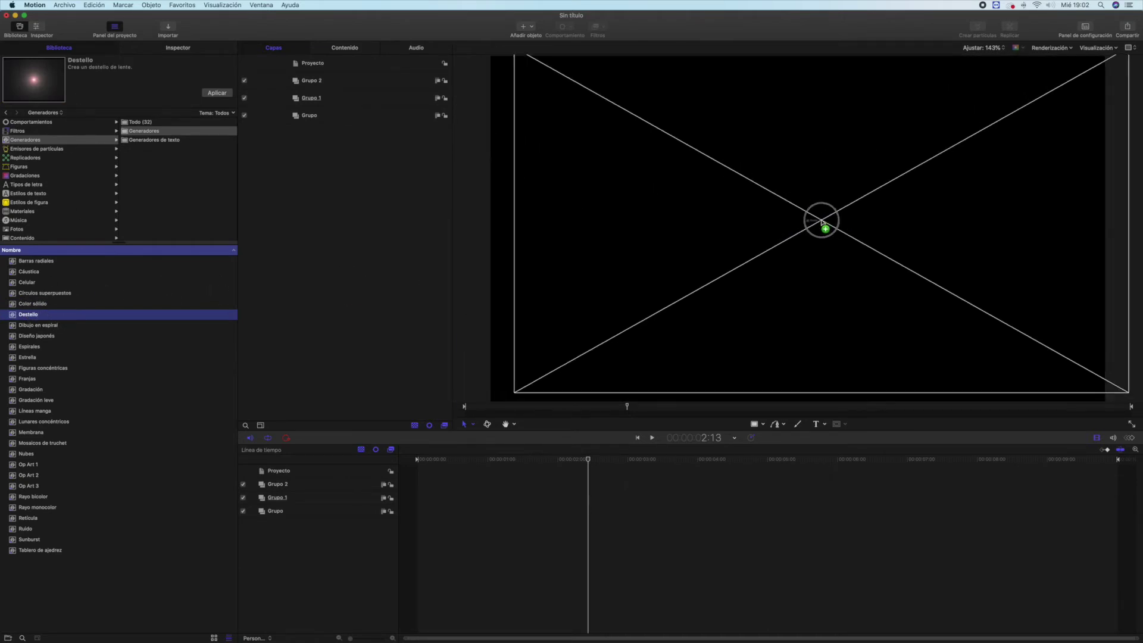
left_click_drag(822, 222, 803, 228)
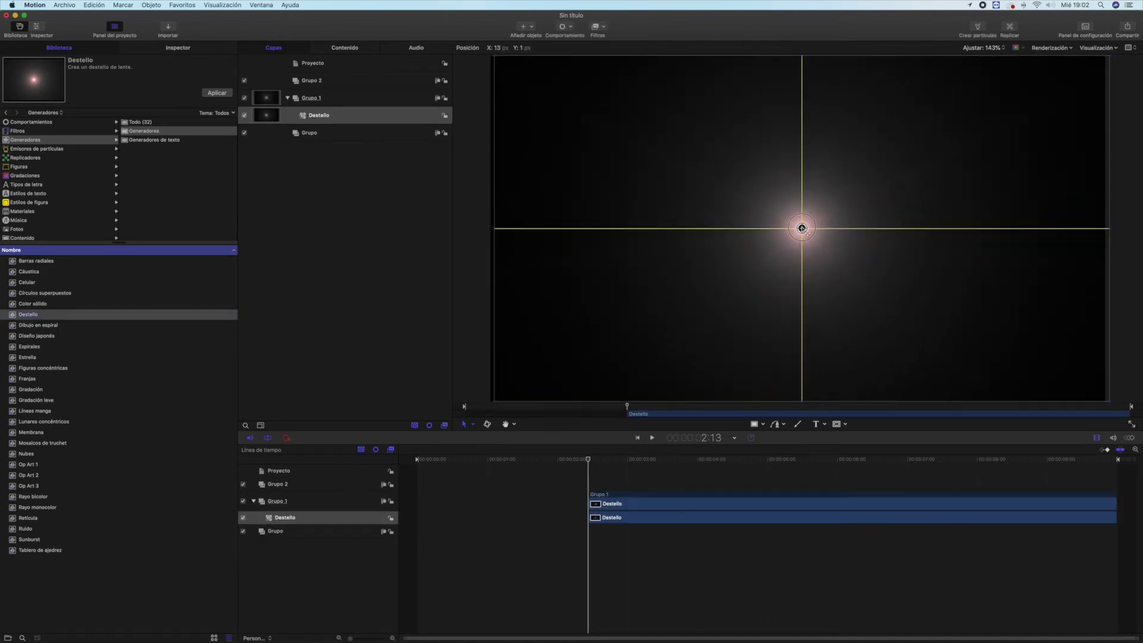
left_click_drag(802, 228, 802, 228)
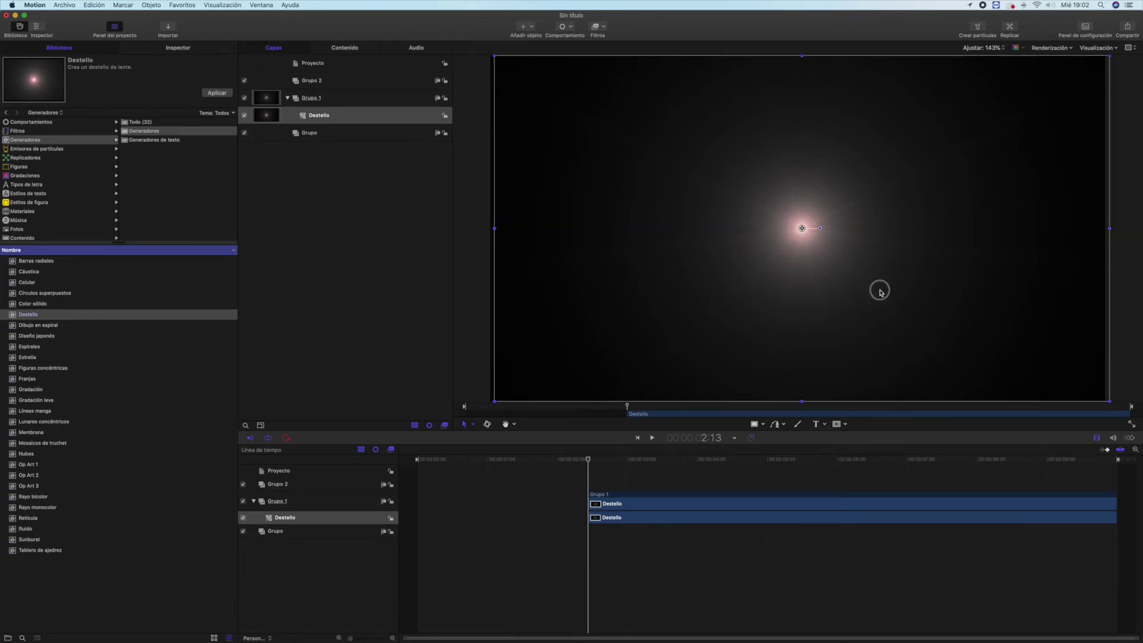
left_click(818, 424)
Write Mundoaudiovisual.es in a text box near the canvas centre.
left_click_drag(665, 246, 961, 288)
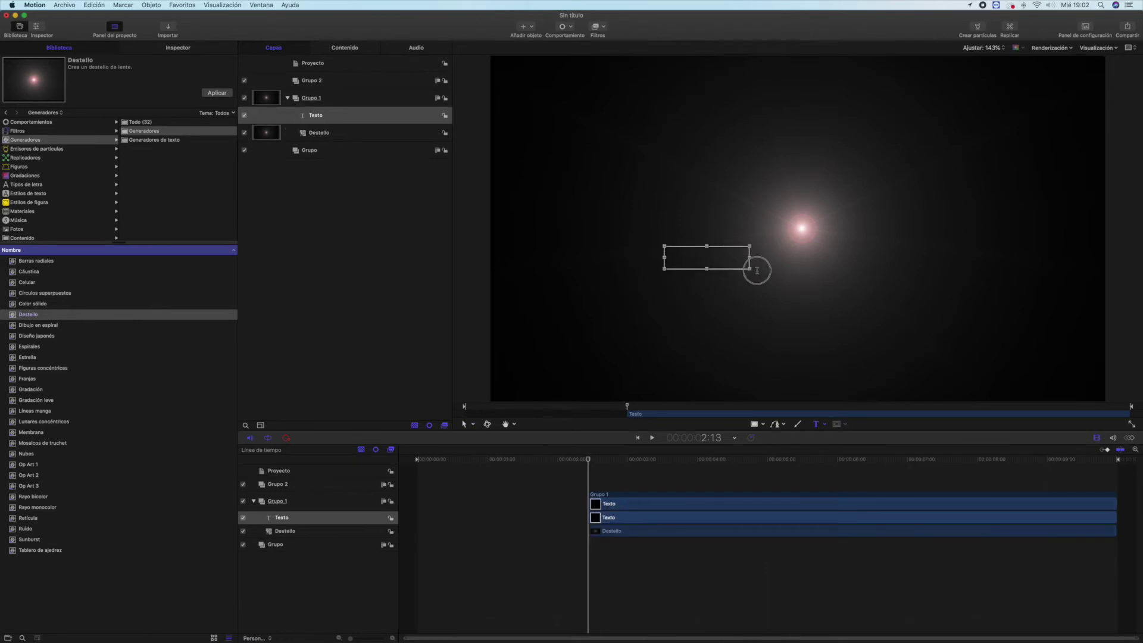
type("Mun")
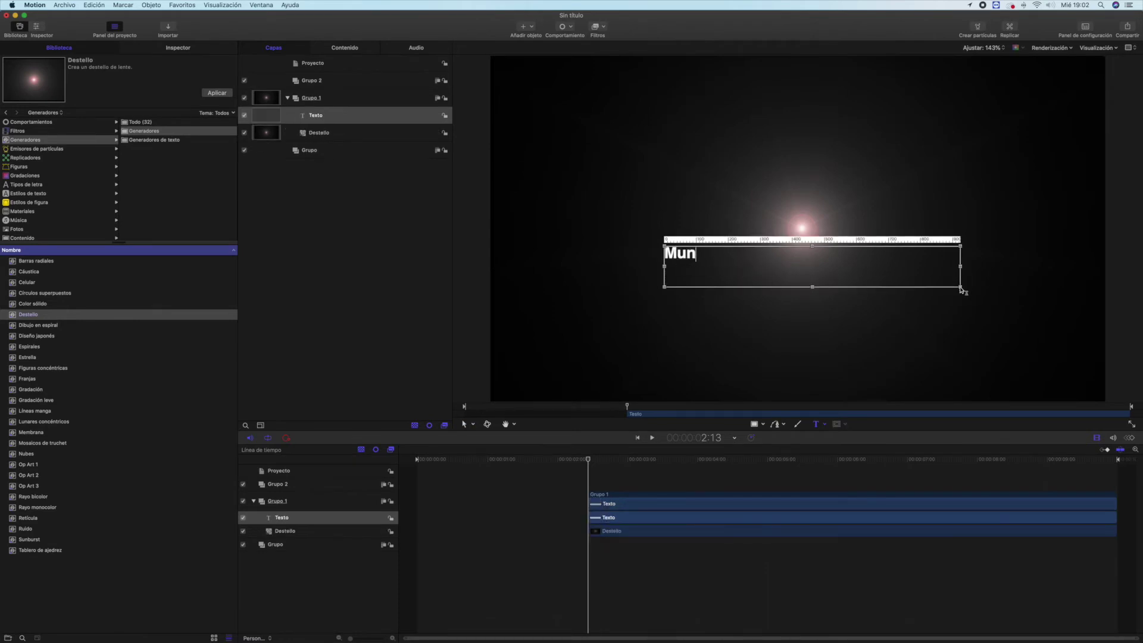
type("doaudiovisual.es")
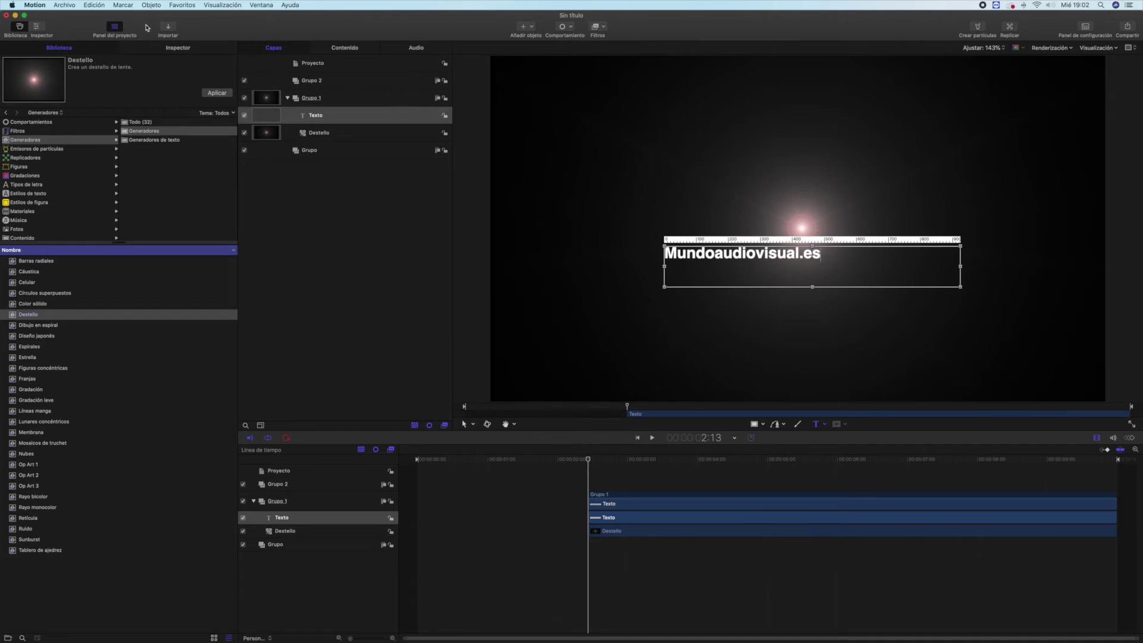
left_click(641, 477)
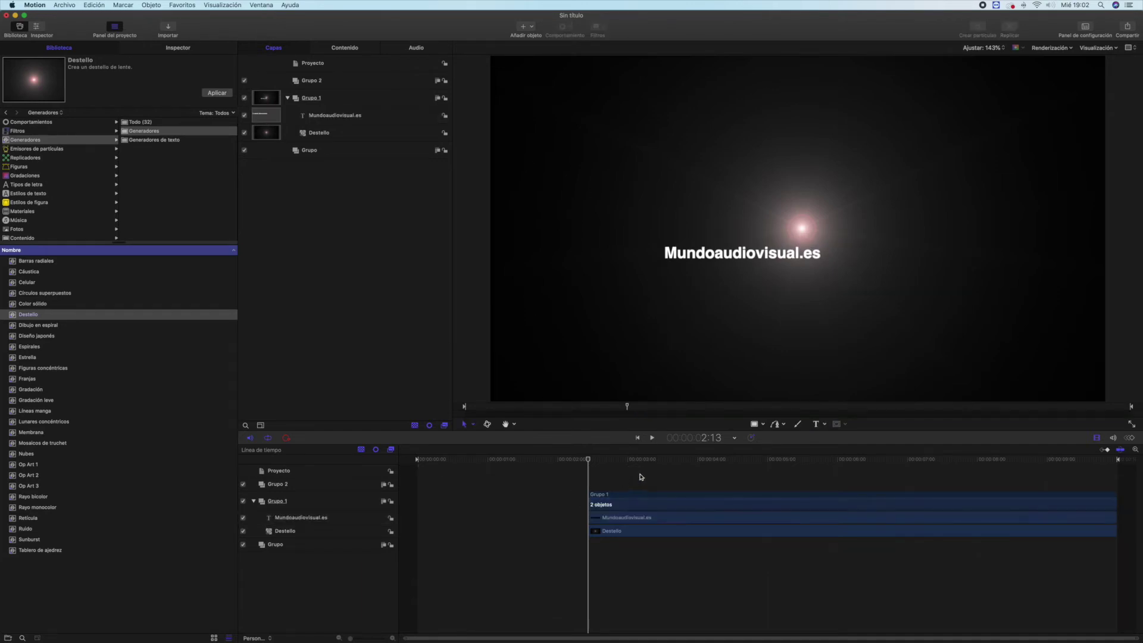
Shrink the Destello flare to size 9, nudge it down, then delete it.
left_click(737, 269)
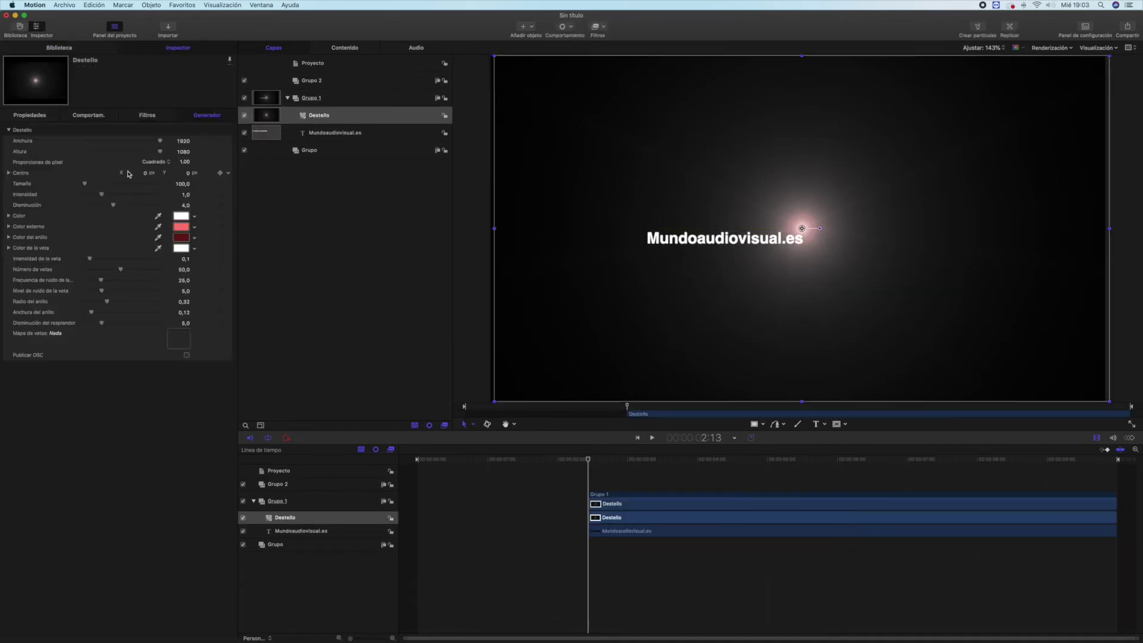
left_click_drag(87, 186, 82, 184)
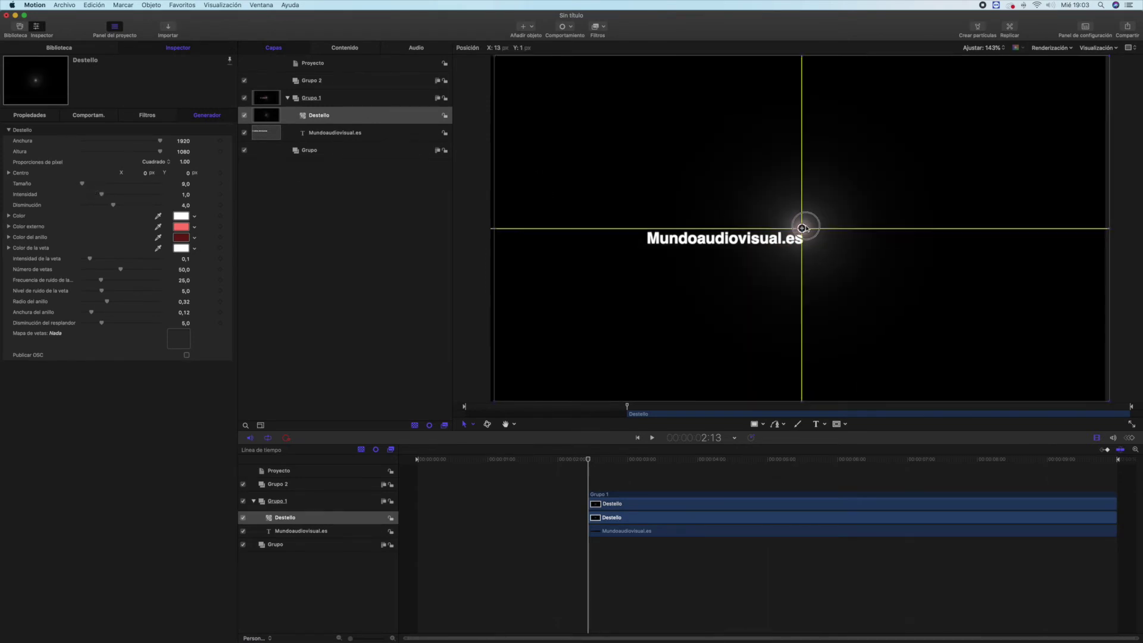
left_click_drag(798, 228, 798, 232)
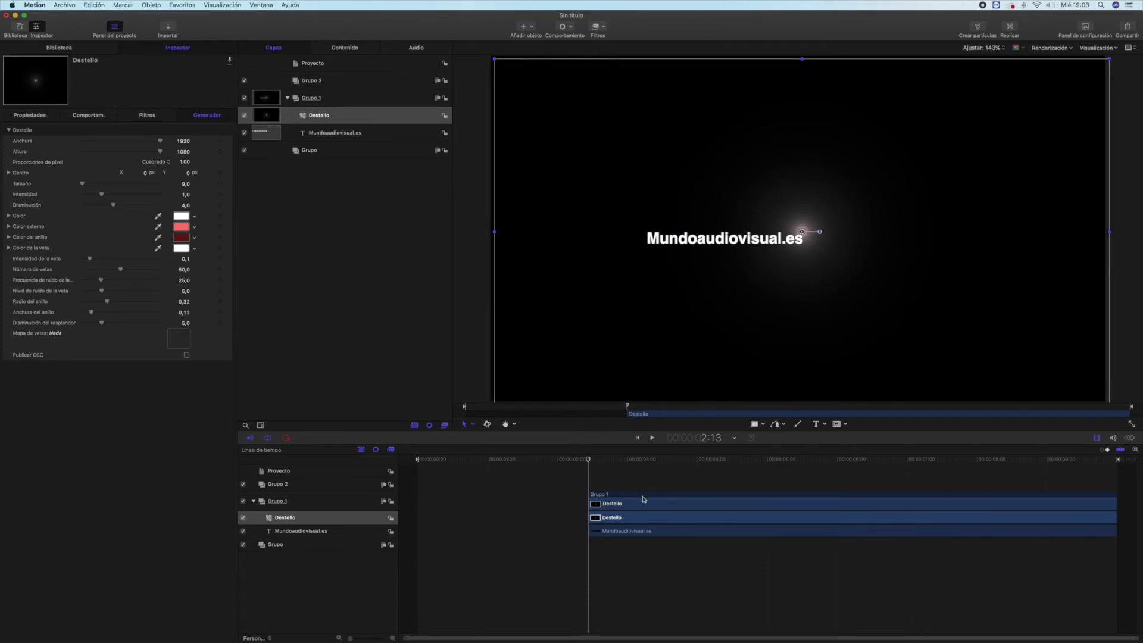
key("Delete")
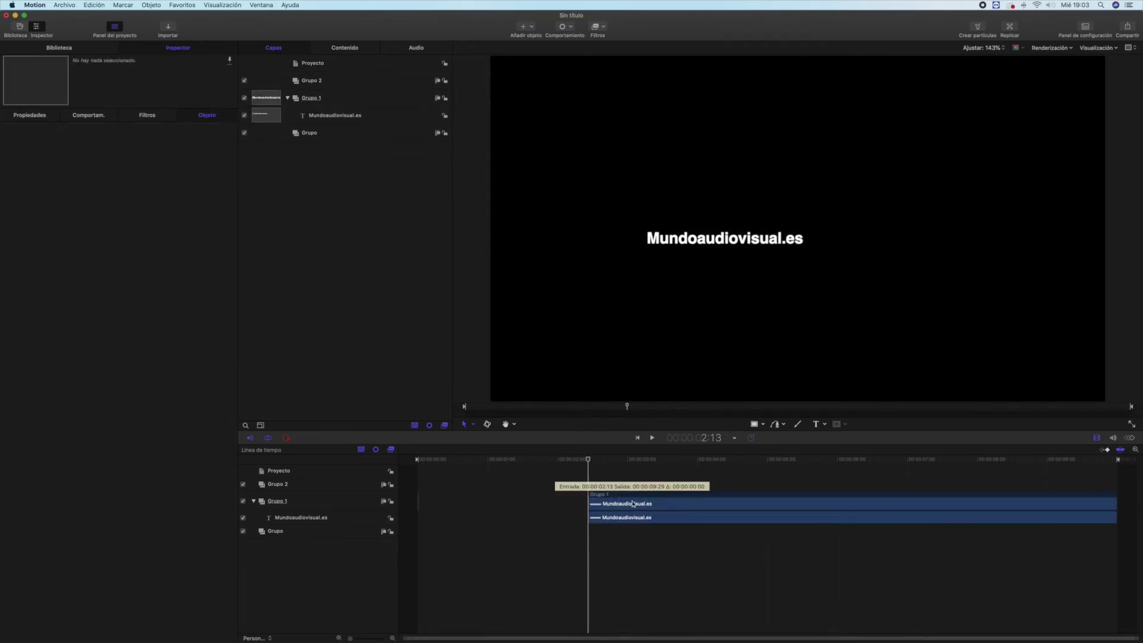
Delete the Mundoaudiovisual.es text and preview the Dibujo en espiral and Diseño japonés generators.
left_click(633, 504)
key("Delete")
left_click(89, 50)
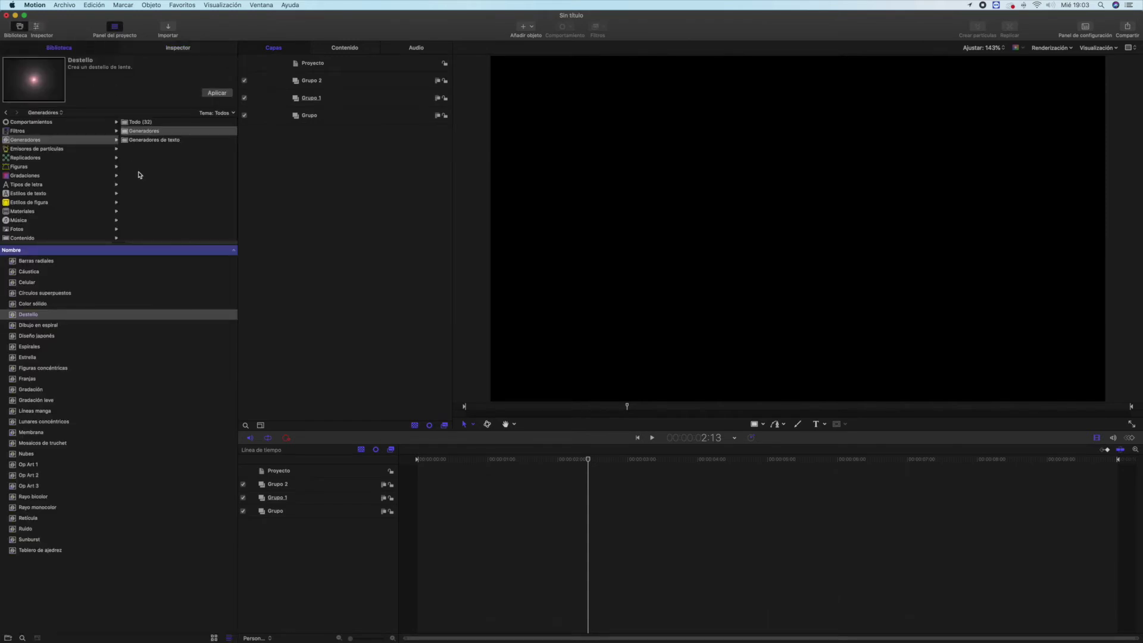
left_click(53, 327)
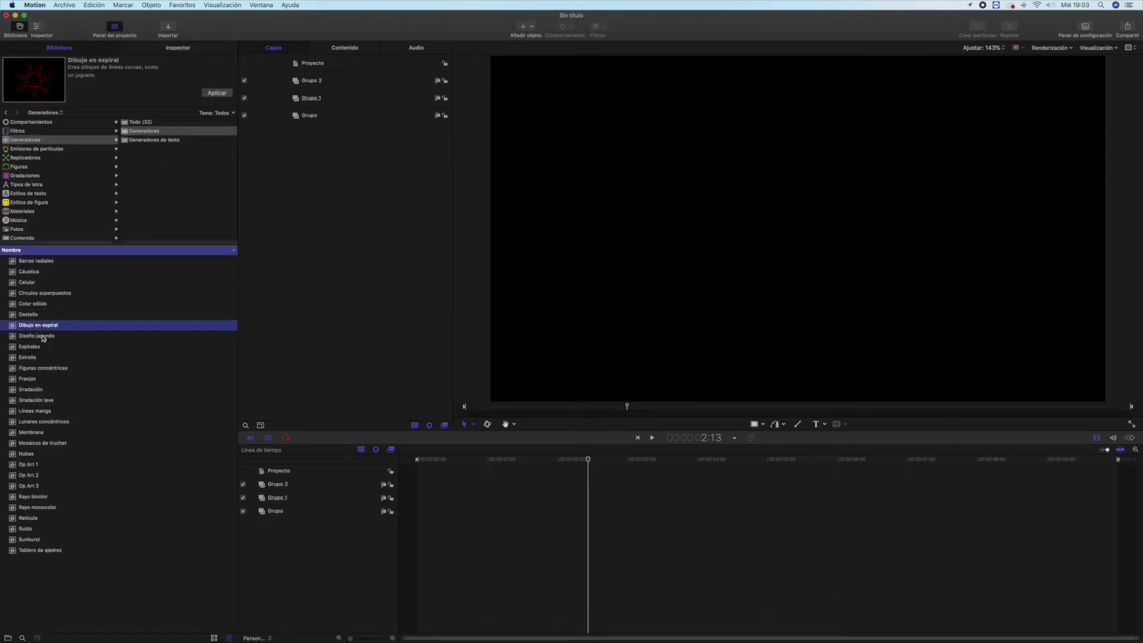
left_click(42, 337)
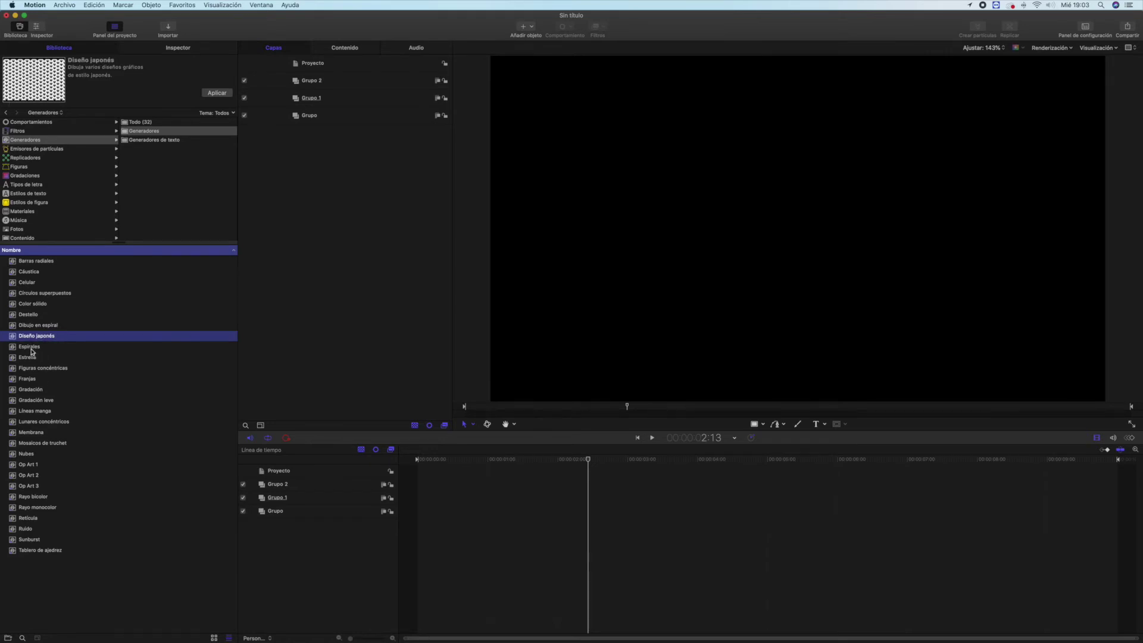
Add Dibujo en espiral at the project start, undo it, and select Espirales.
key("Up")
left_click(416, 463)
double_click(34, 325)
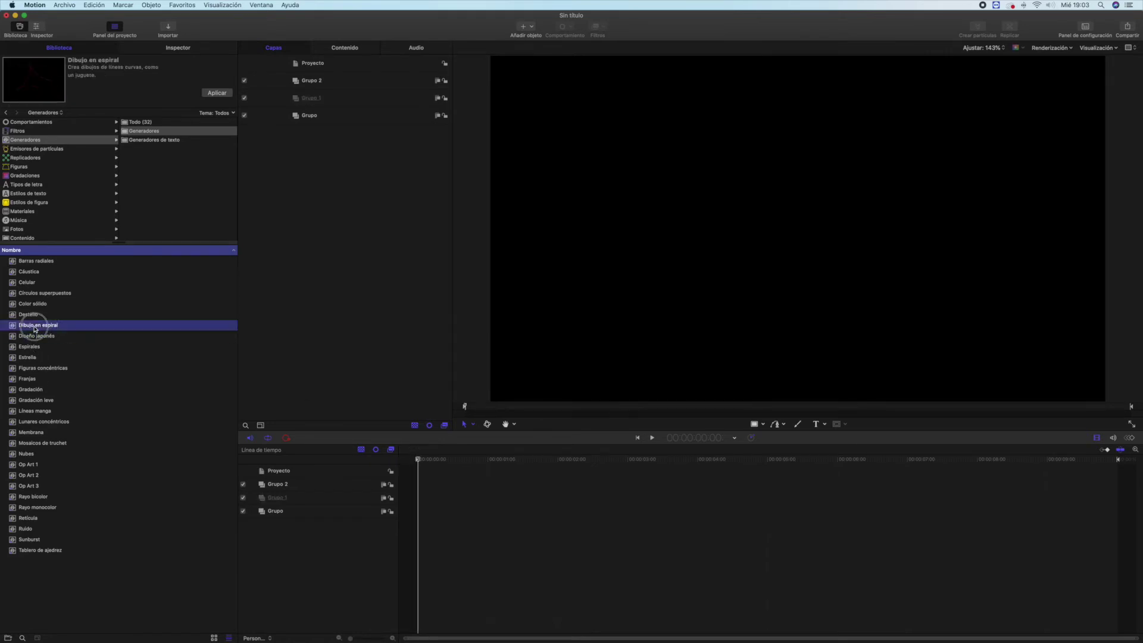
key("super+z")
left_click(34, 348)
left_click_drag(34, 349, 789, 228)
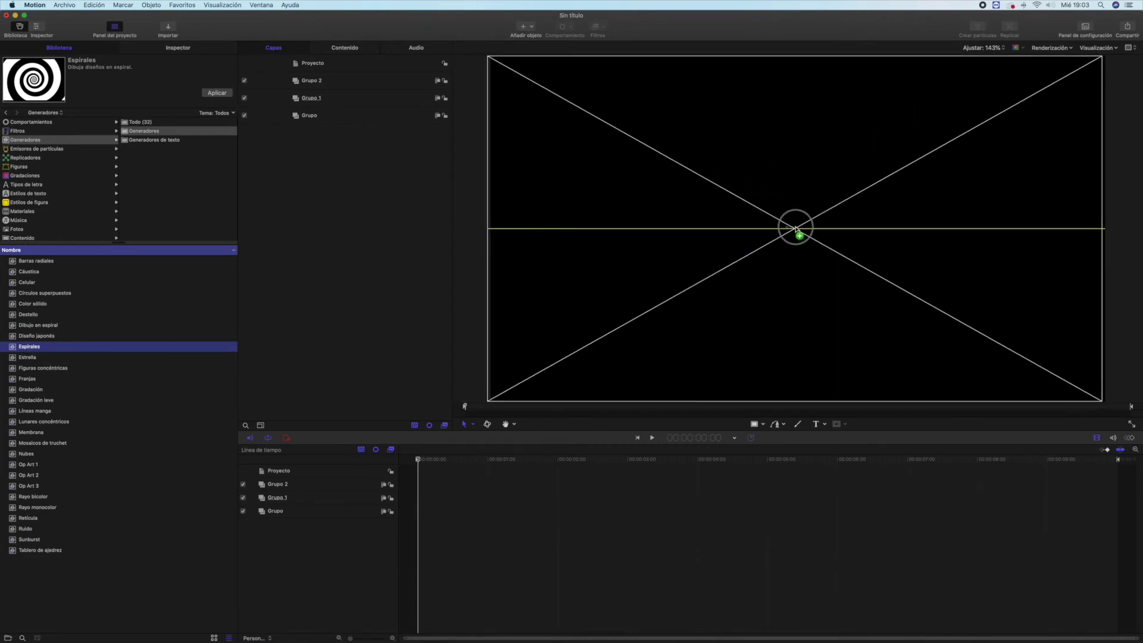
mouse_move(788, 228)
left_mouse_down()
mouse_move(816, 253)
mouse_move(774, 213)
mouse_move(771, 225)
mouse_move(787, 227)
left_mouse_up()
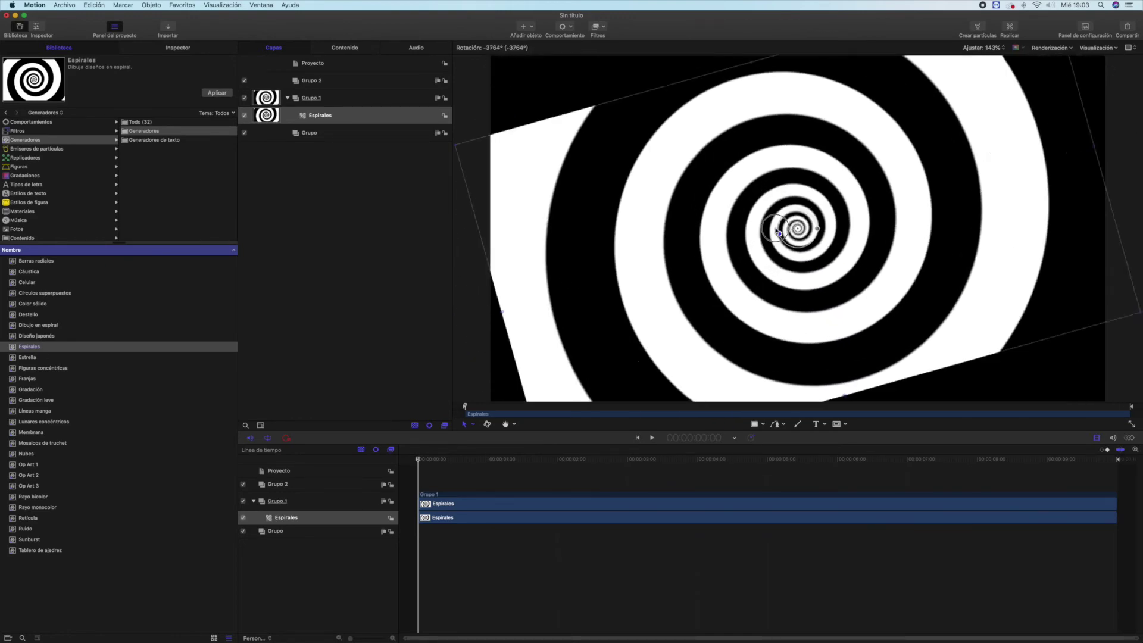
key("Delete")
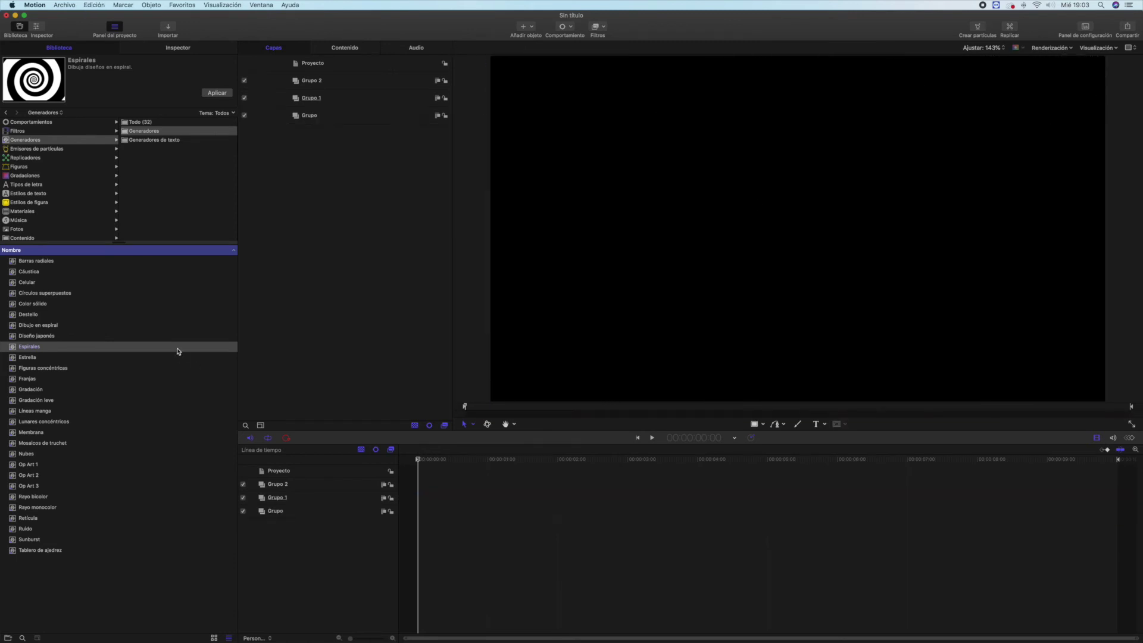
left_click(33, 359)
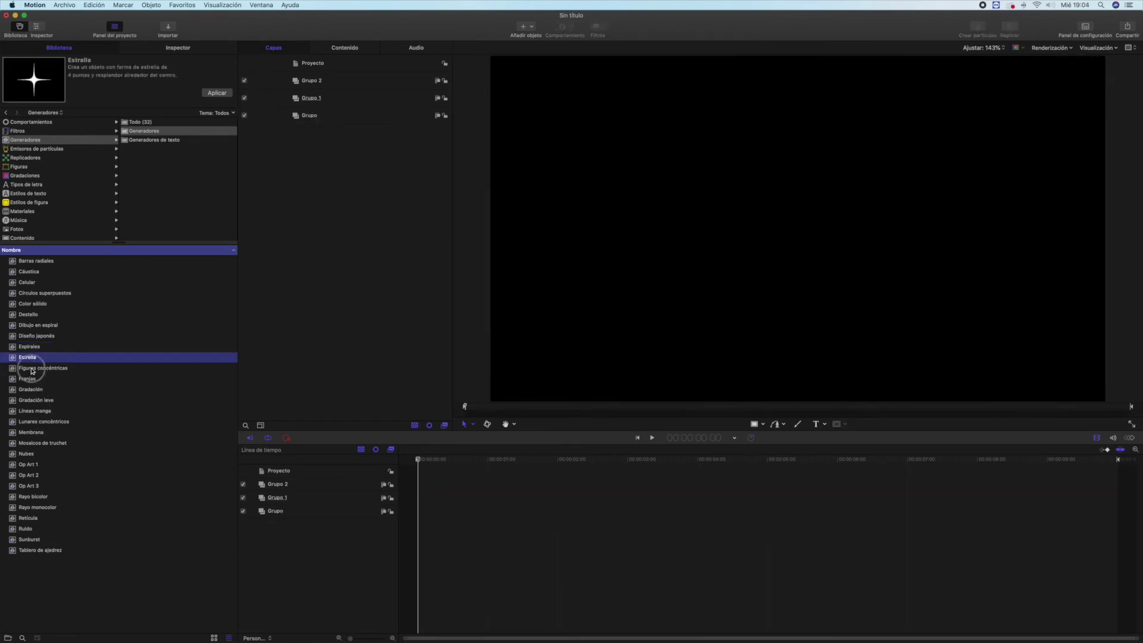
Preview generators from Figuras concéntricas through Sunburst, Rayo bicolor and Ruido.
left_click(31, 369)
left_click(27, 380)
left_click(28, 390)
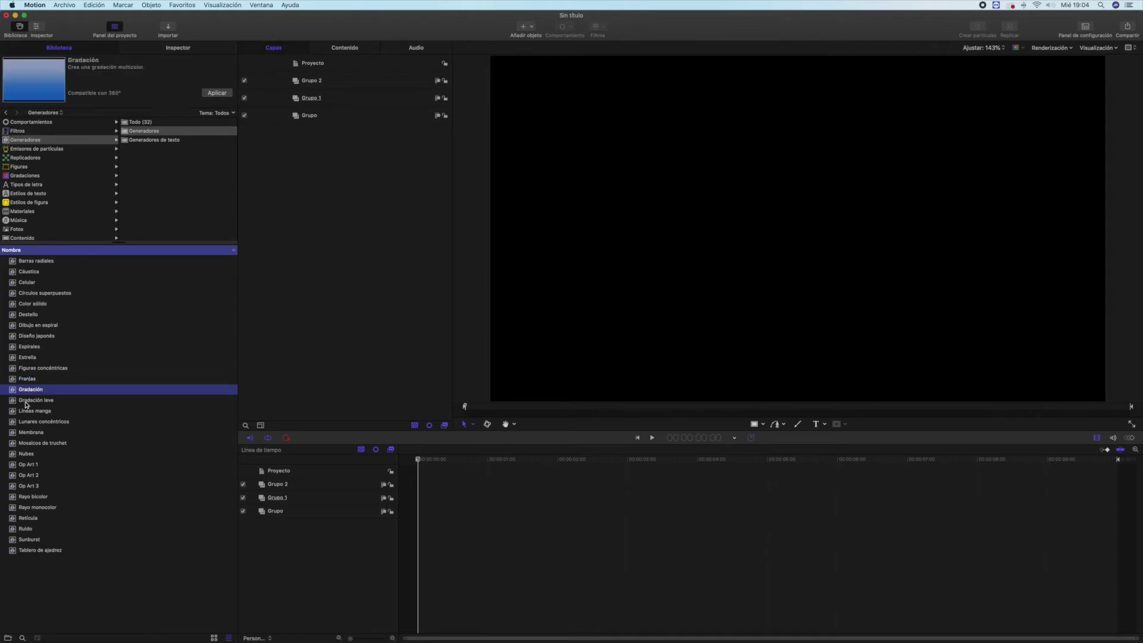
left_click(27, 403)
left_click(34, 412)
left_click(35, 423)
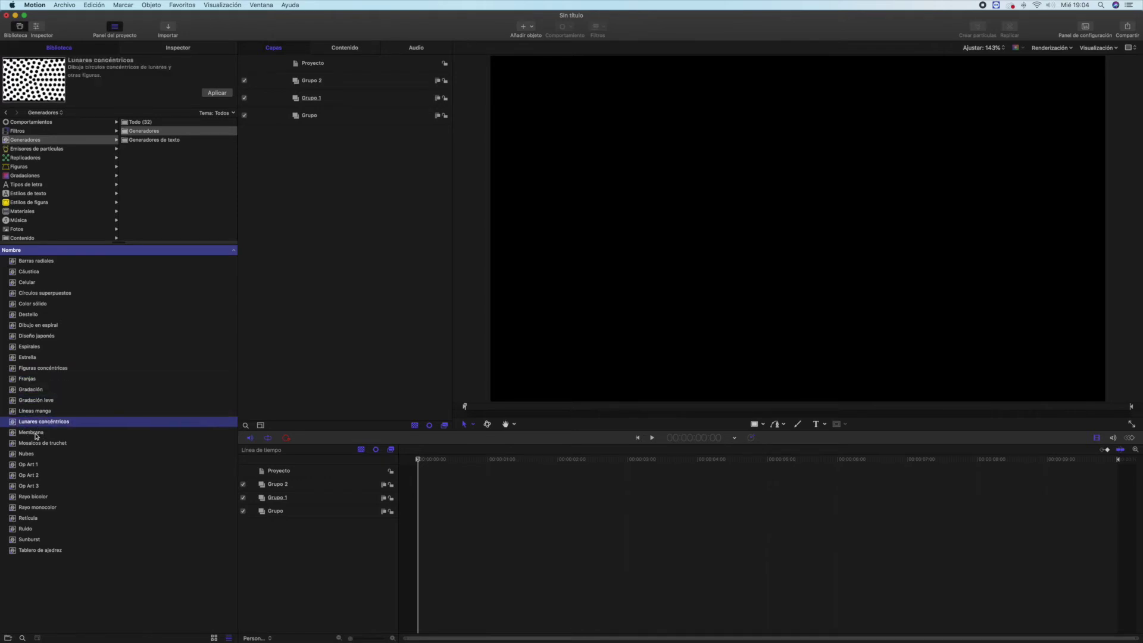
left_click(36, 433)
left_click(29, 540)
left_click(31, 529)
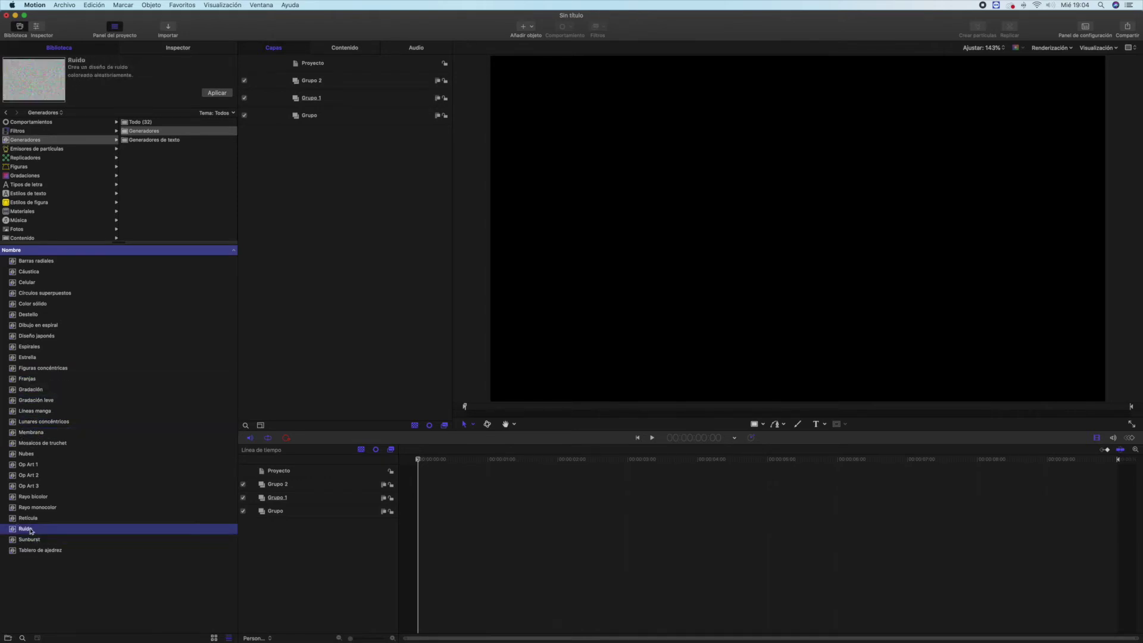
left_click(34, 498)
left_click(27, 530)
Add the Ruido noise generator as Grupo 3, position it, then delete it.
double_click(31, 531)
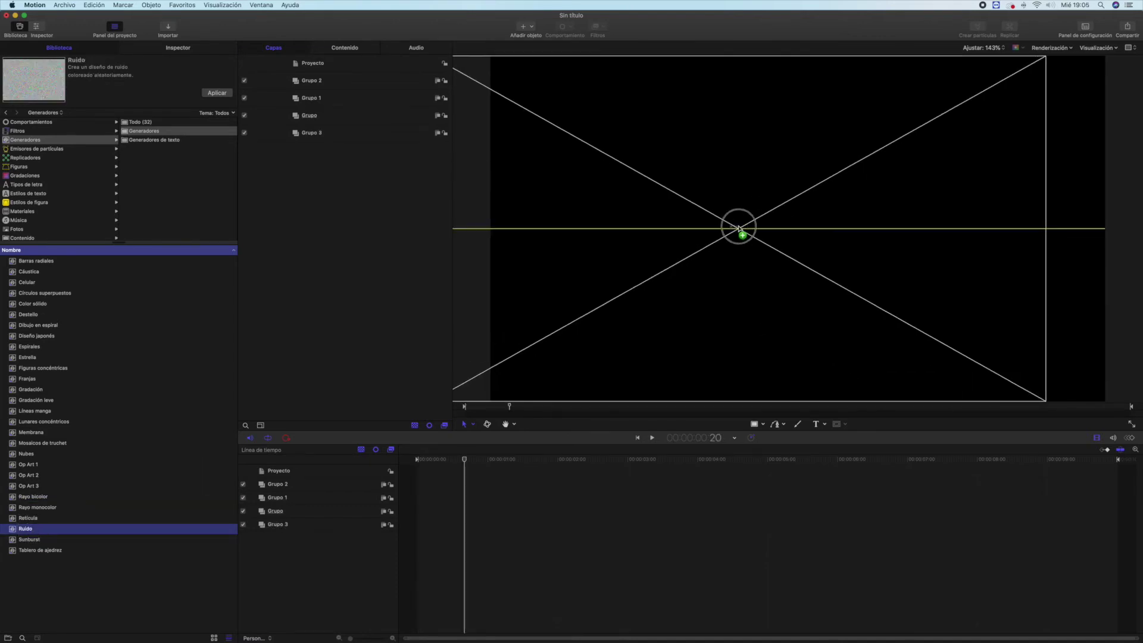
left_click_drag(647, 262, 798, 230)
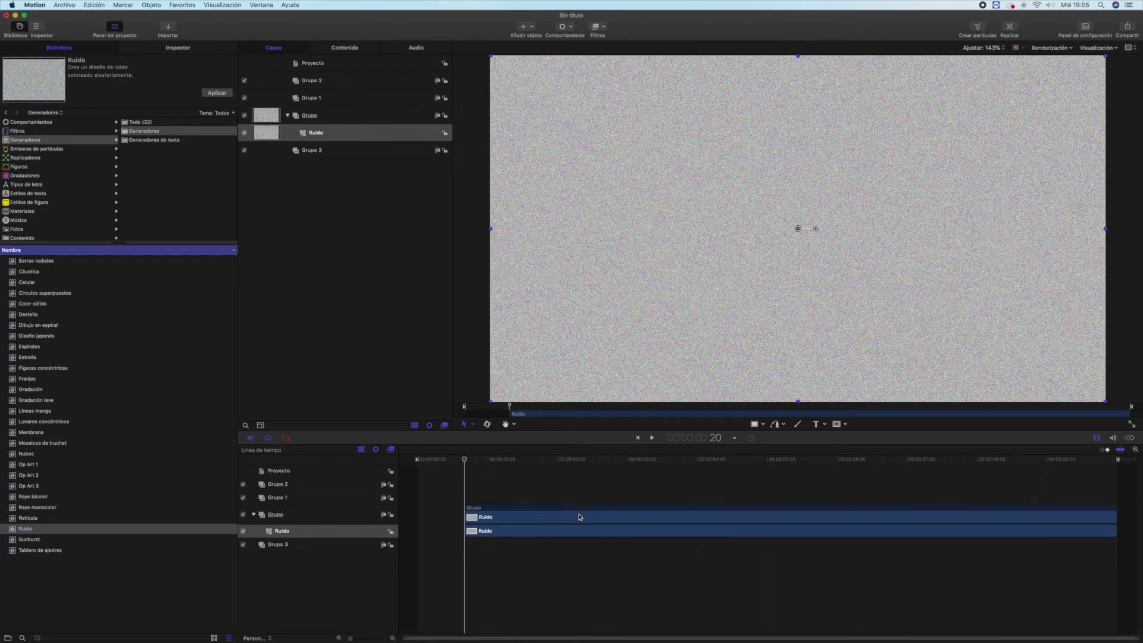
key("Delete")
left_click(40, 550)
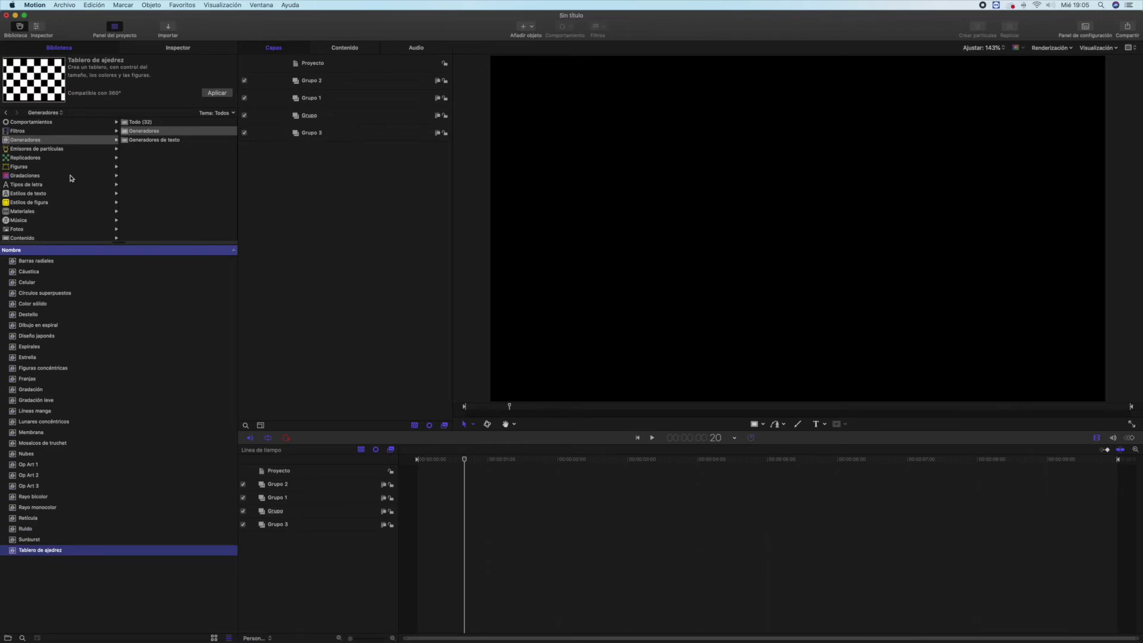
Add the 5-sided Star, Arrow and Blue Rectangle shapes from the Figuras library.
left_click(32, 150)
left_click(28, 158)
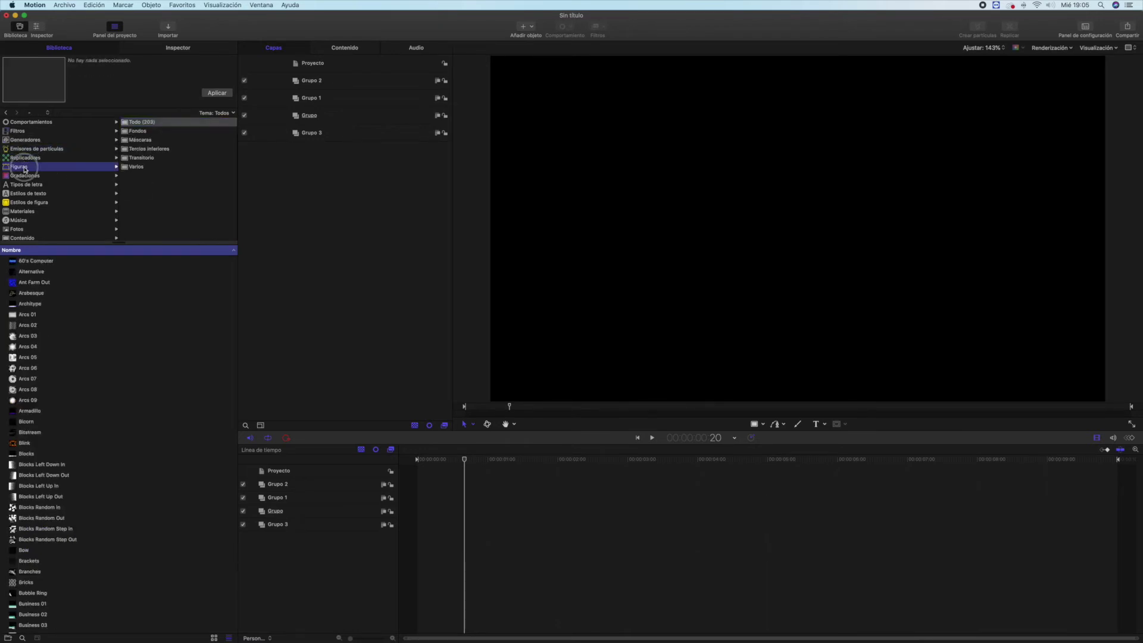
left_click(25, 168)
mouse_move(33, 261)
left_mouse_down()
mouse_move(472, 494)
mouse_move(491, 471)
left_mouse_up()
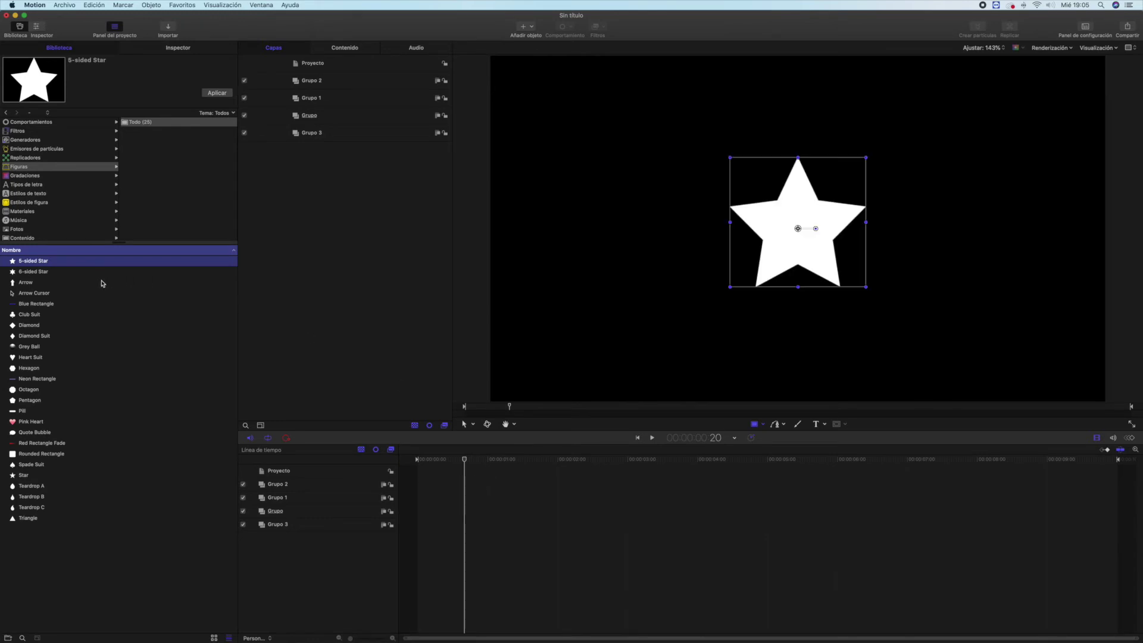
left_click_drag(33, 261, 471, 525)
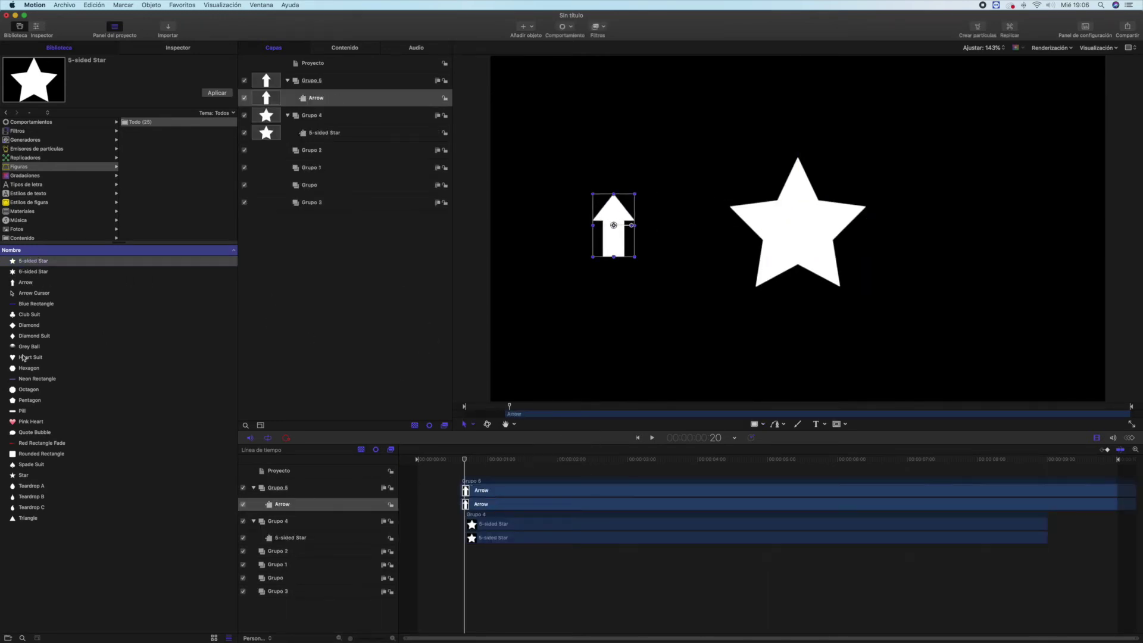
double_click(35, 304)
Place the Archivo text generator from Generadores de texto onto the canvas.
left_click(43, 141)
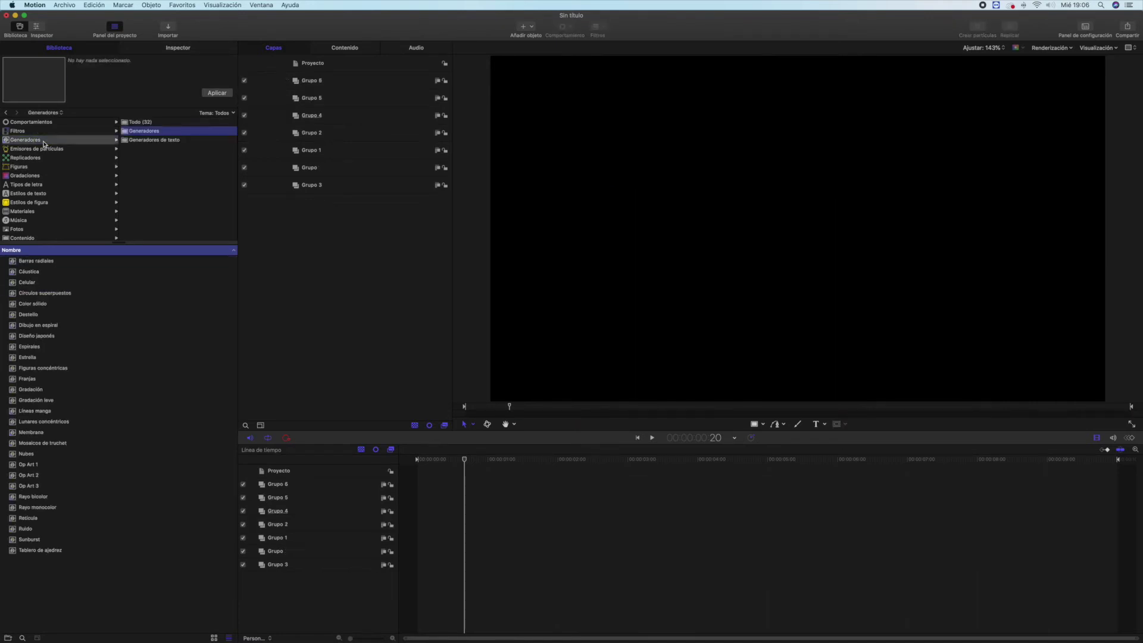
left_click(159, 143)
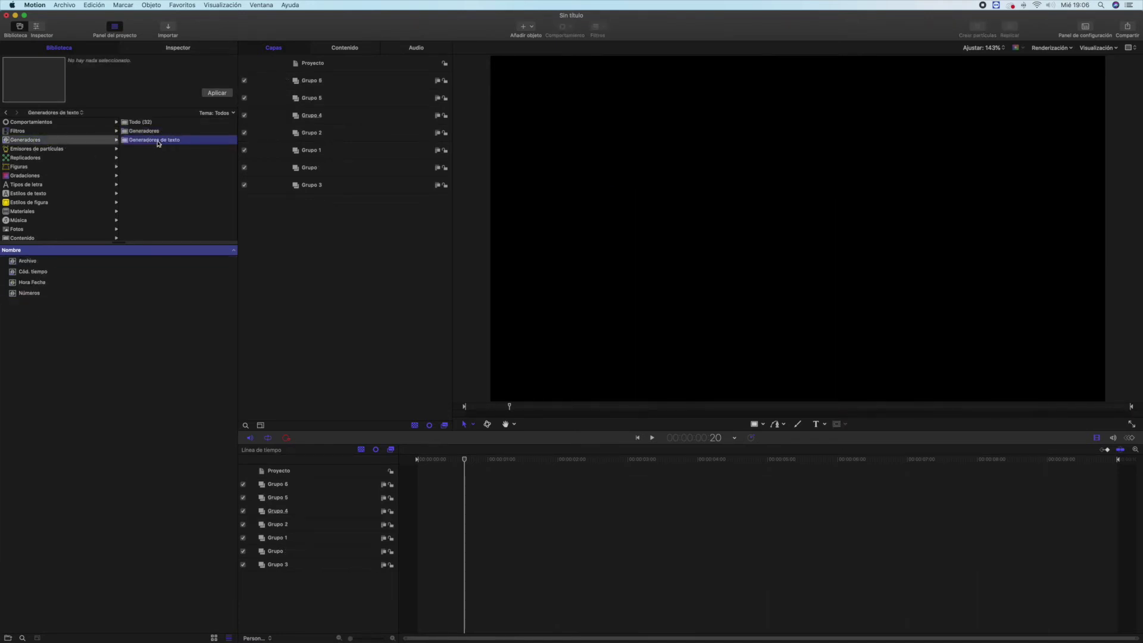
left_click(48, 262)
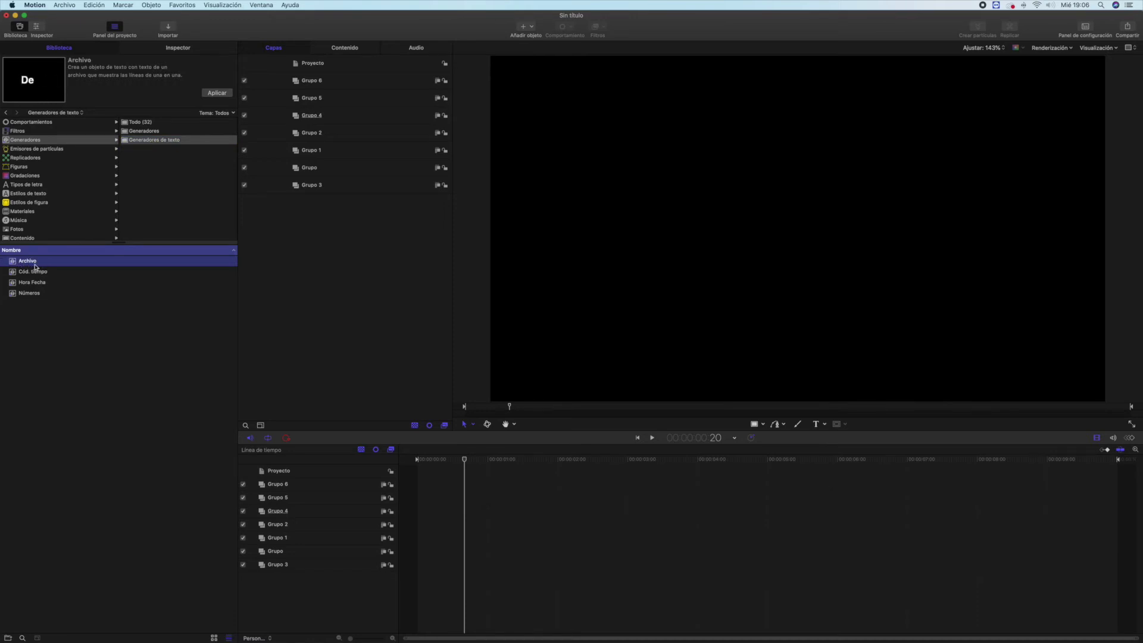
left_click_drag(35, 267, 666, 231)
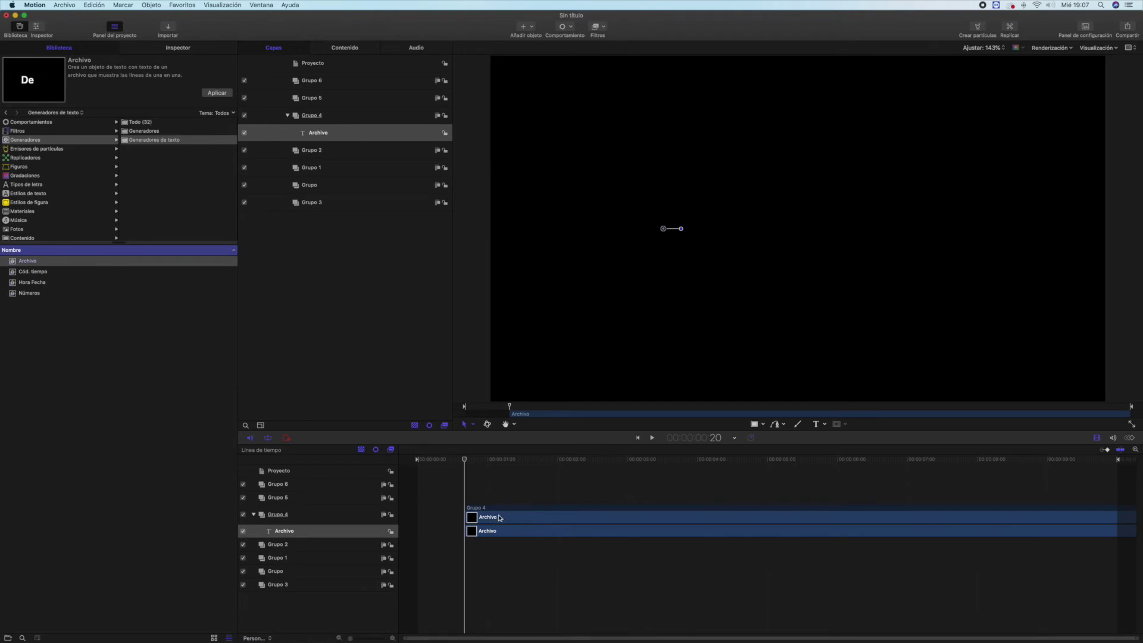
Browse for an Archivo file, cancel it, and delete the Archivo layer.
left_click(178, 47)
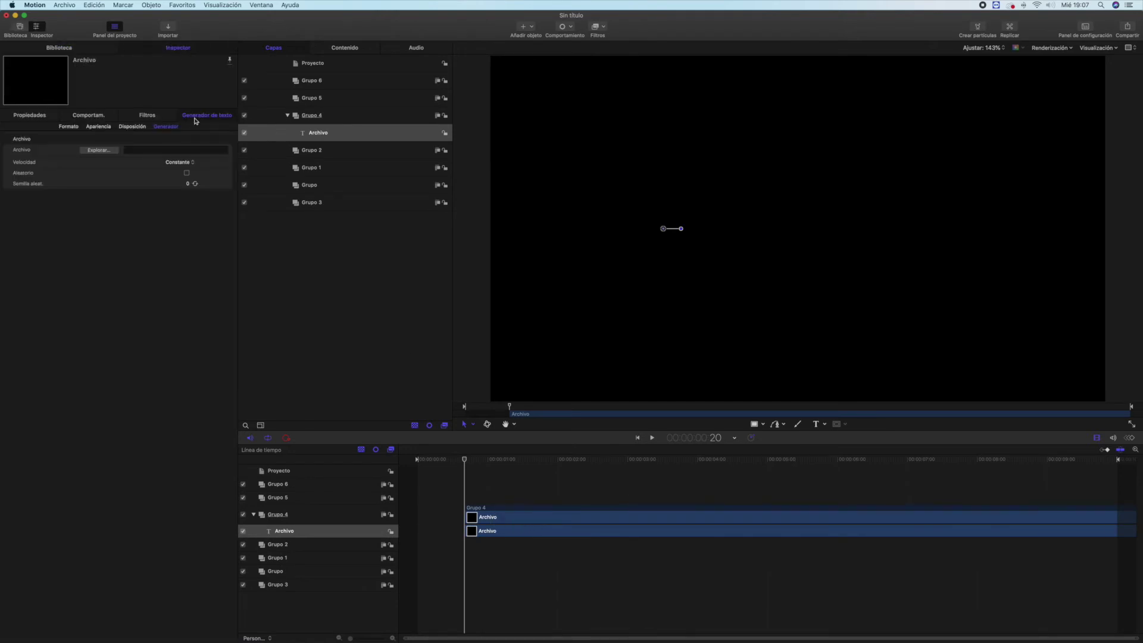
left_click(113, 154)
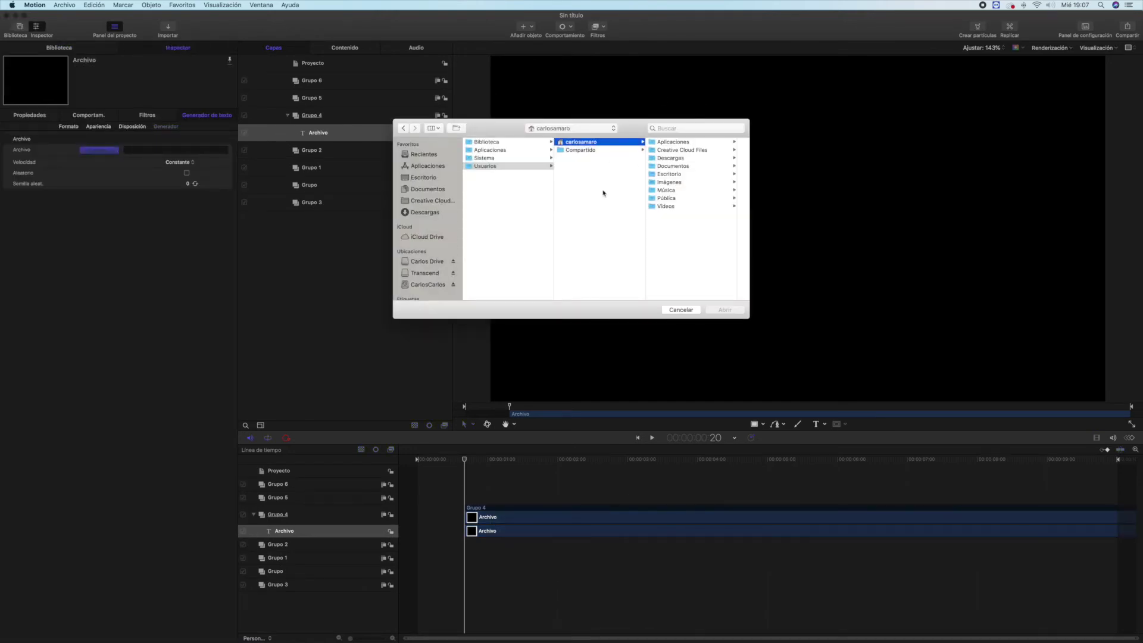
left_click(680, 311)
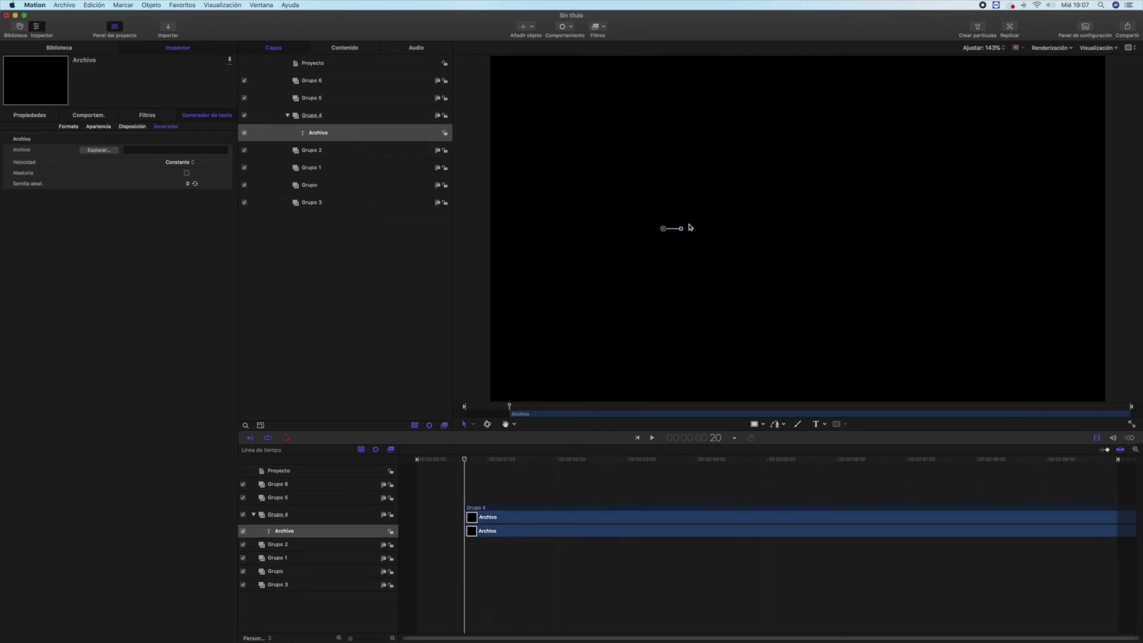
key("BackSpace")
left_click(71, 49)
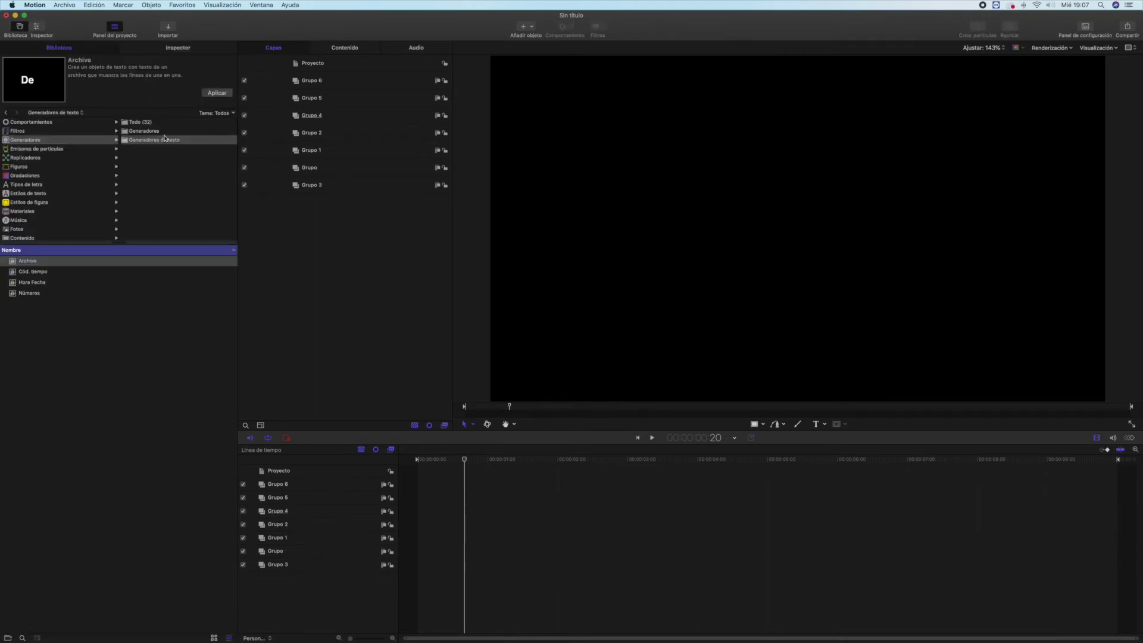
Preview the Cód. tiempo, Hora Fecha and Números text generators in the library.
left_click(146, 131)
left_click(146, 140)
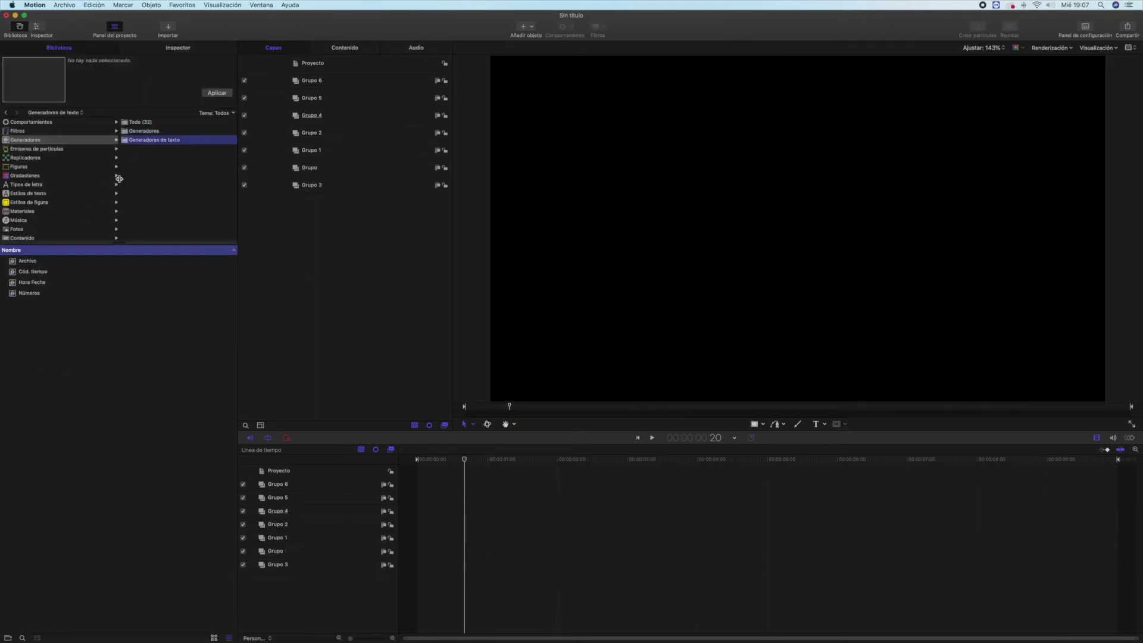
left_click(36, 273)
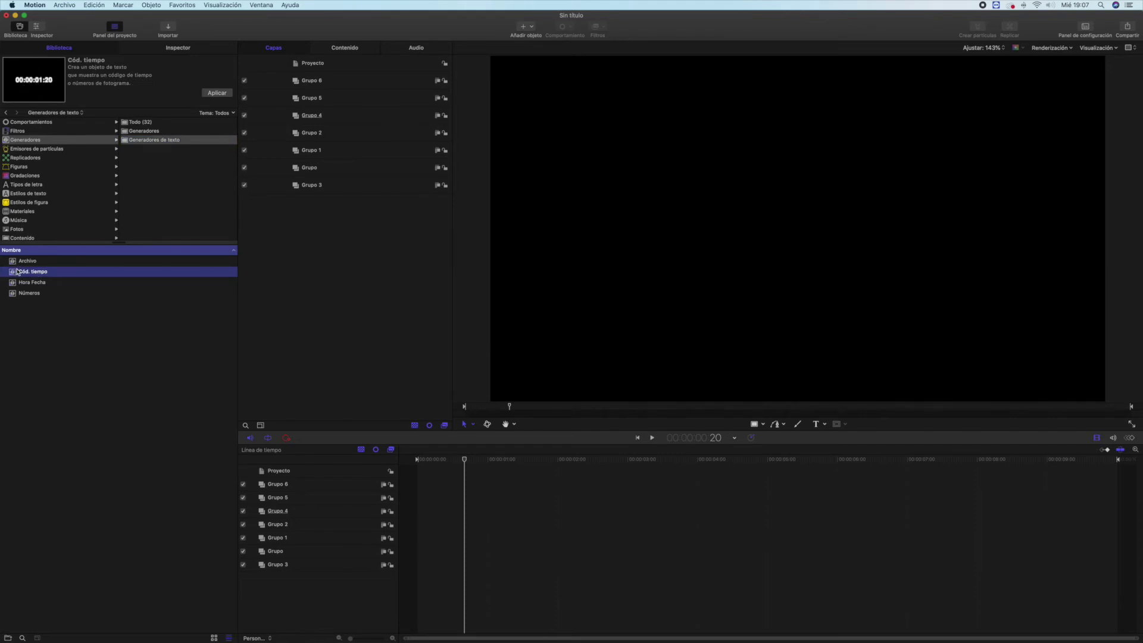
left_click(24, 284)
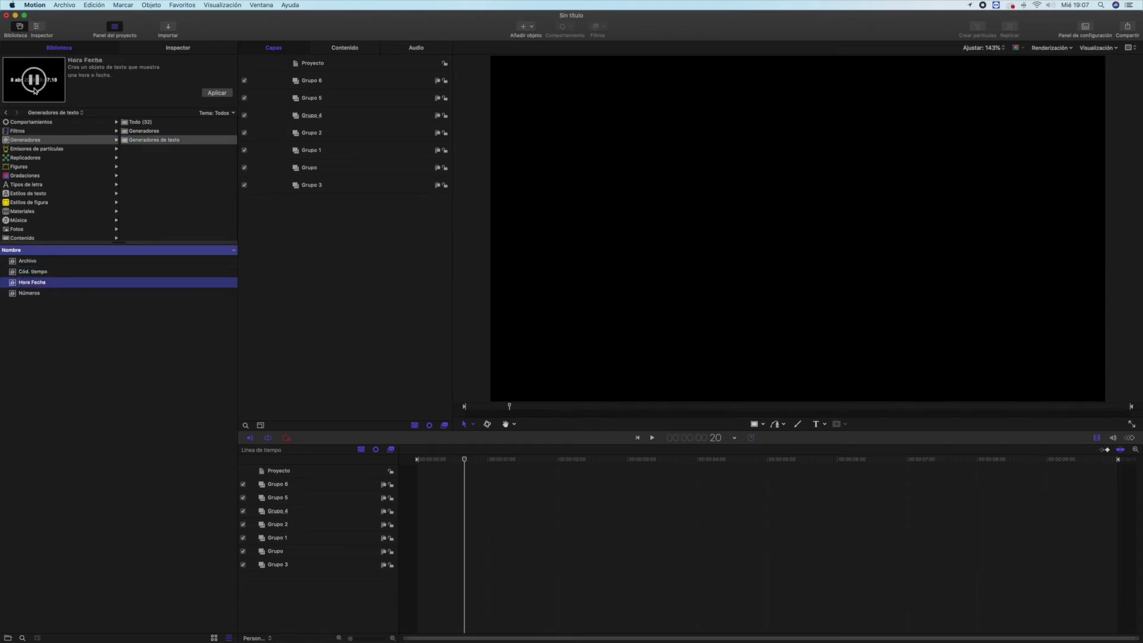
left_click(27, 293)
mouse_move(52, 96)
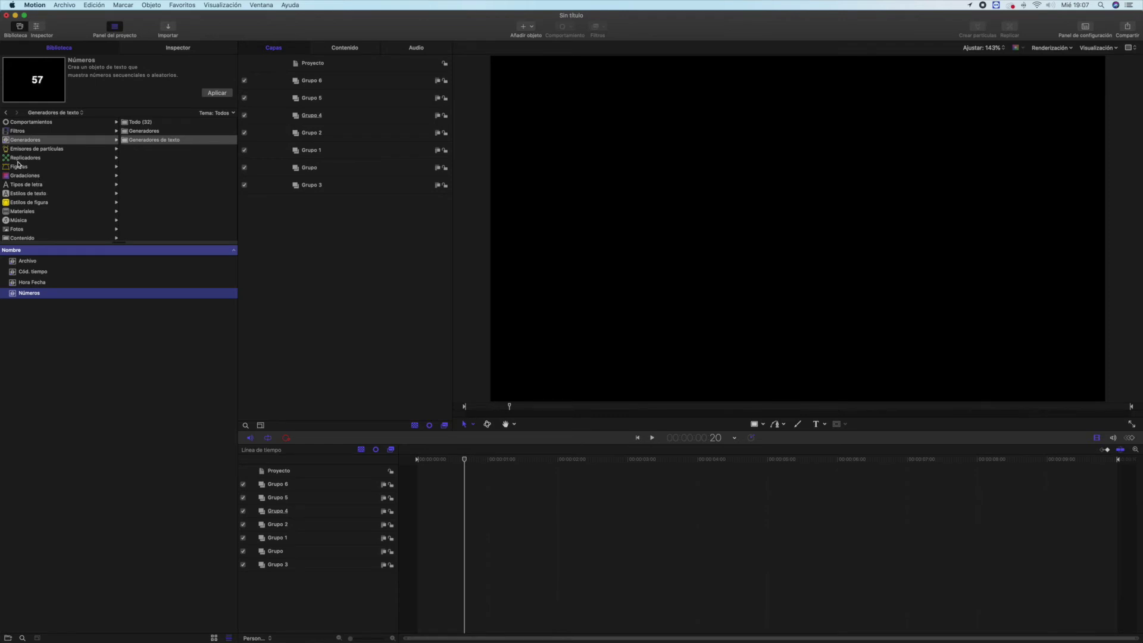
left_click(34, 184)
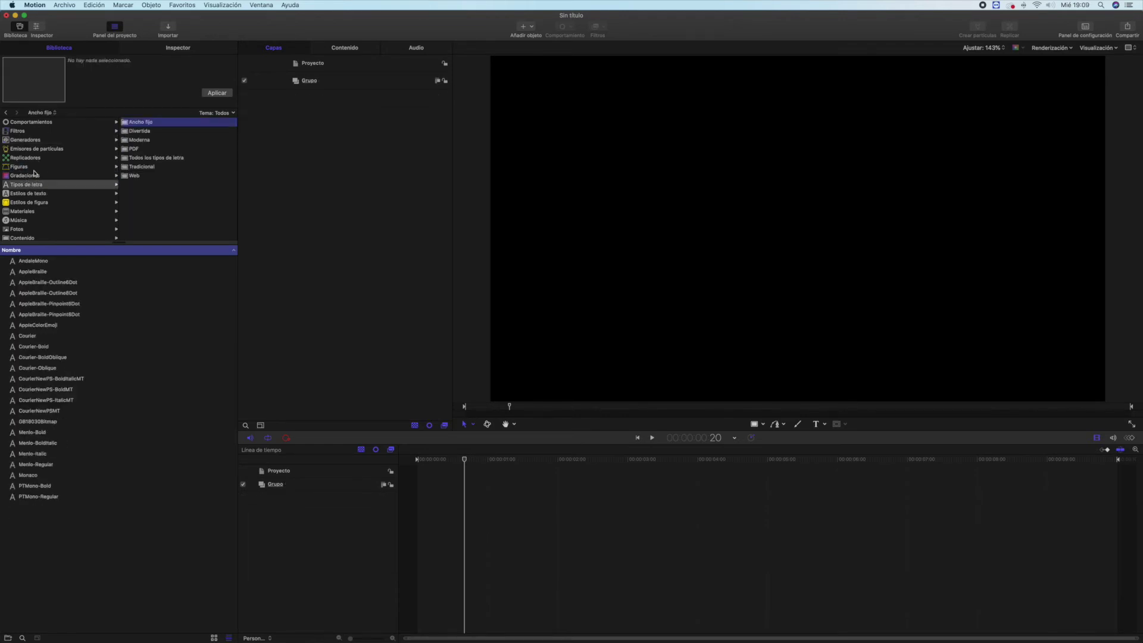
Browse the library and preview the AppleBraille-Pinpoint6Dot and AppleBraille-Outline6Dot fonts.
left_click(35, 175)
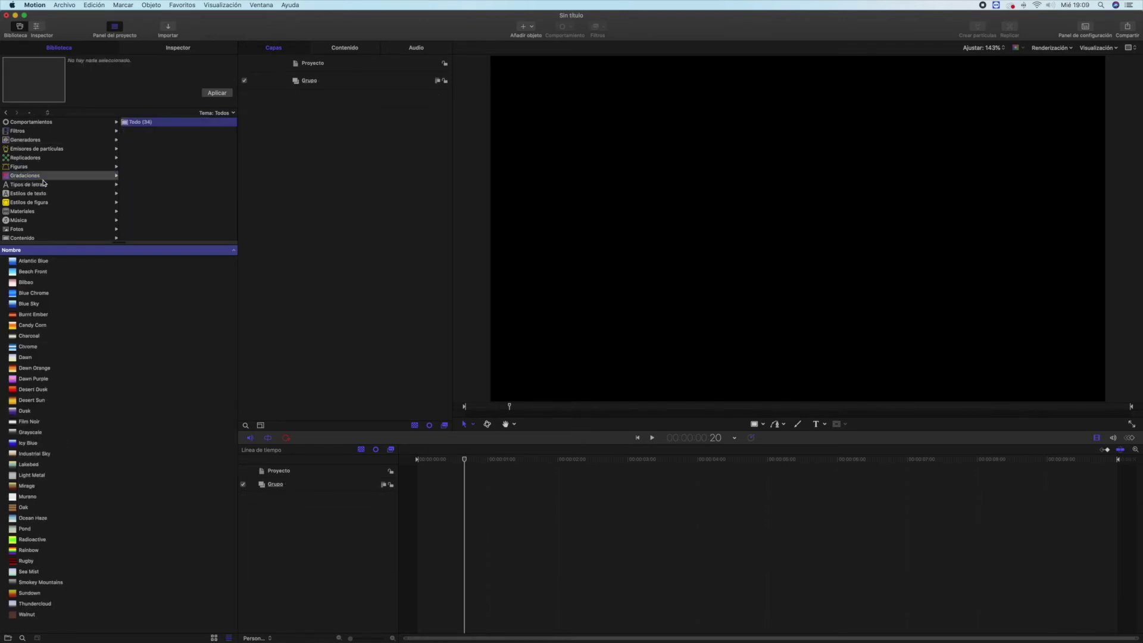
left_click(37, 187)
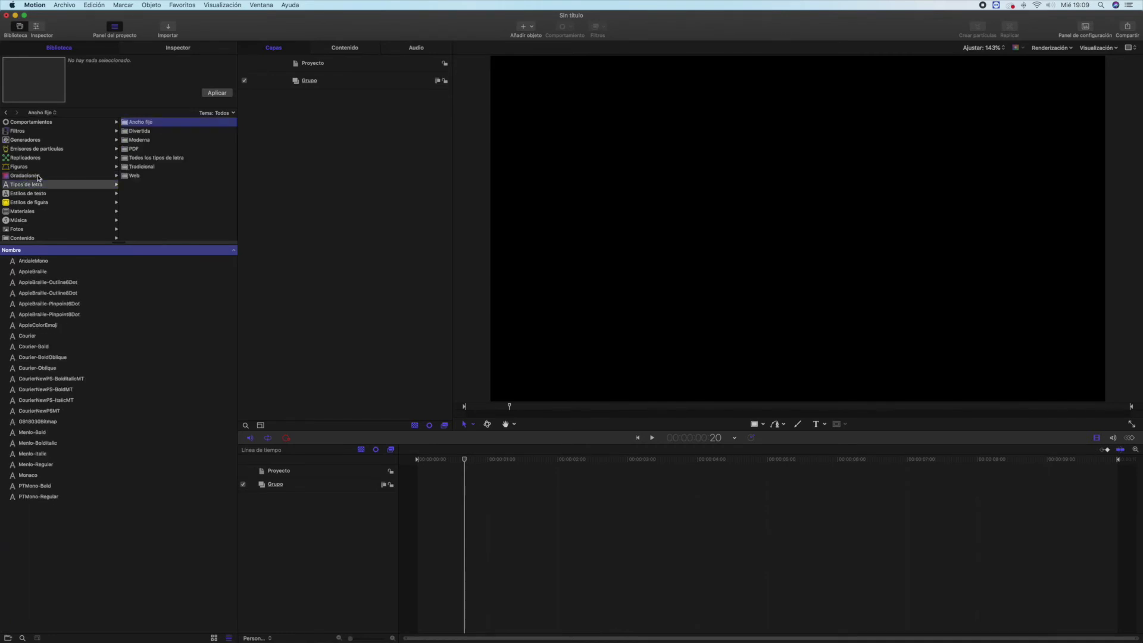
left_click(38, 176)
left_click(34, 186)
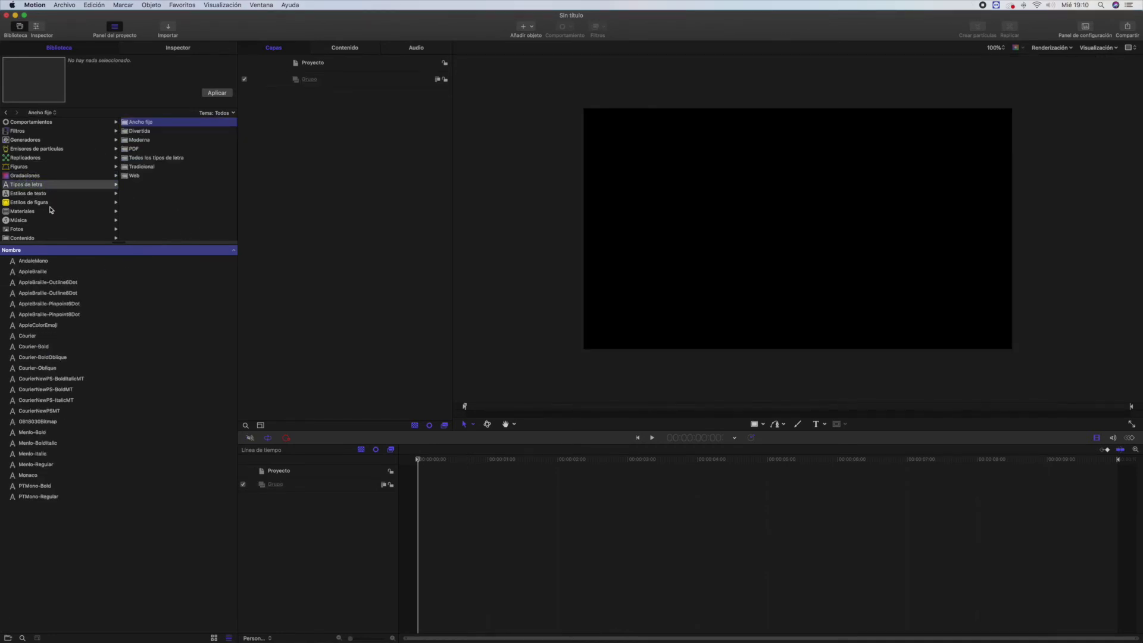
left_click(35, 304)
left_click(32, 283)
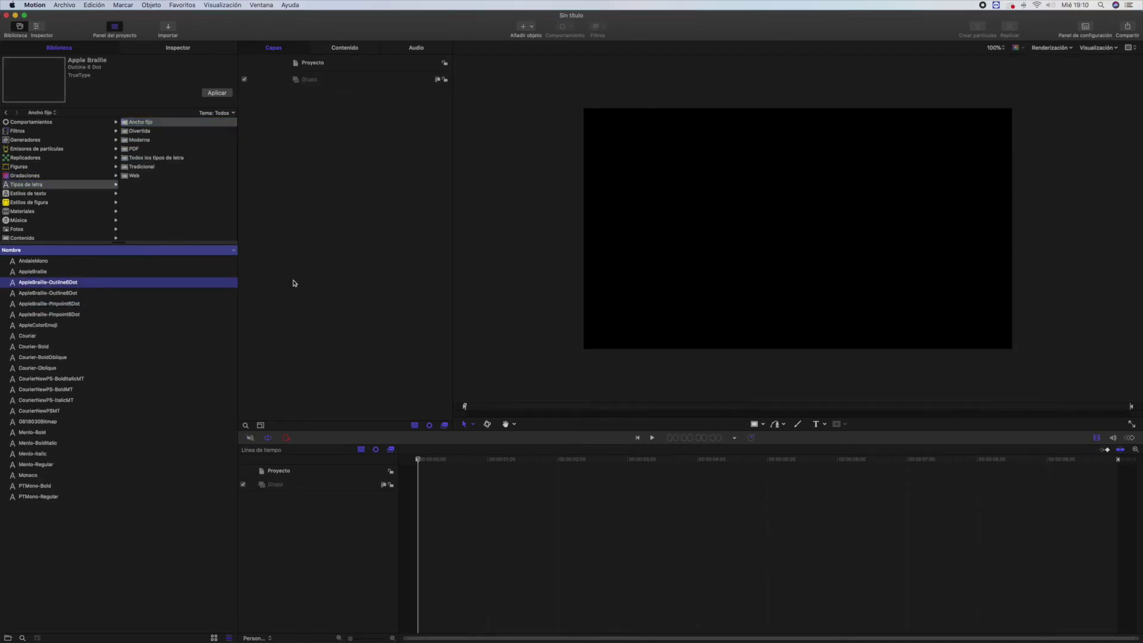
Type Mundoaudiovisual.es on the canvas and give it the AppleBraille-Pinpoint6Dot font.
left_click(730, 209)
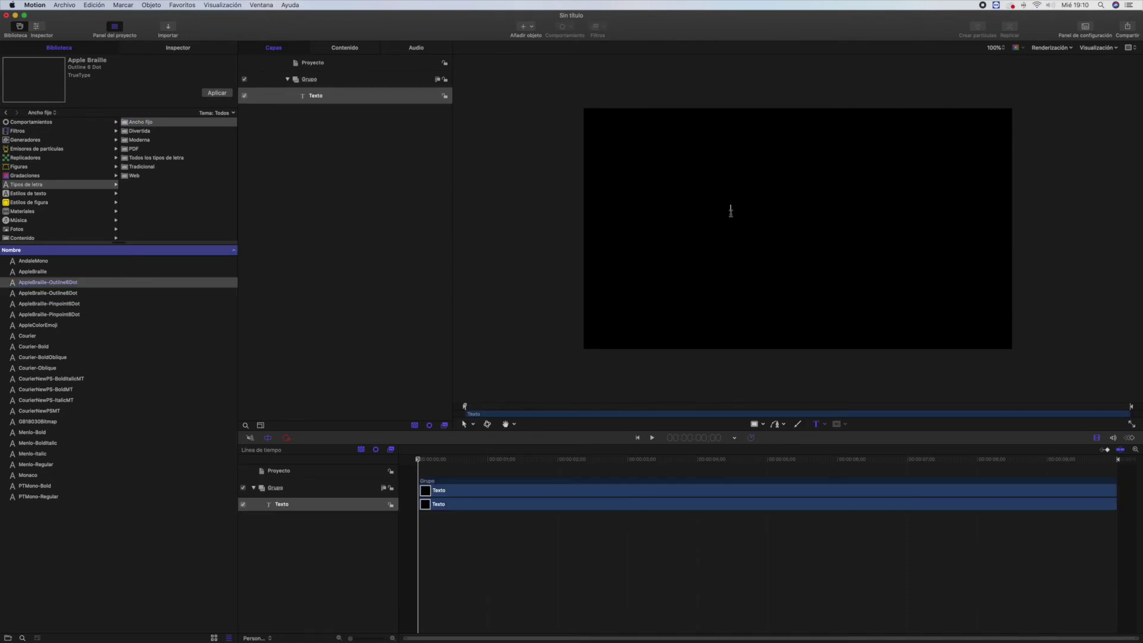
type("Mundo")
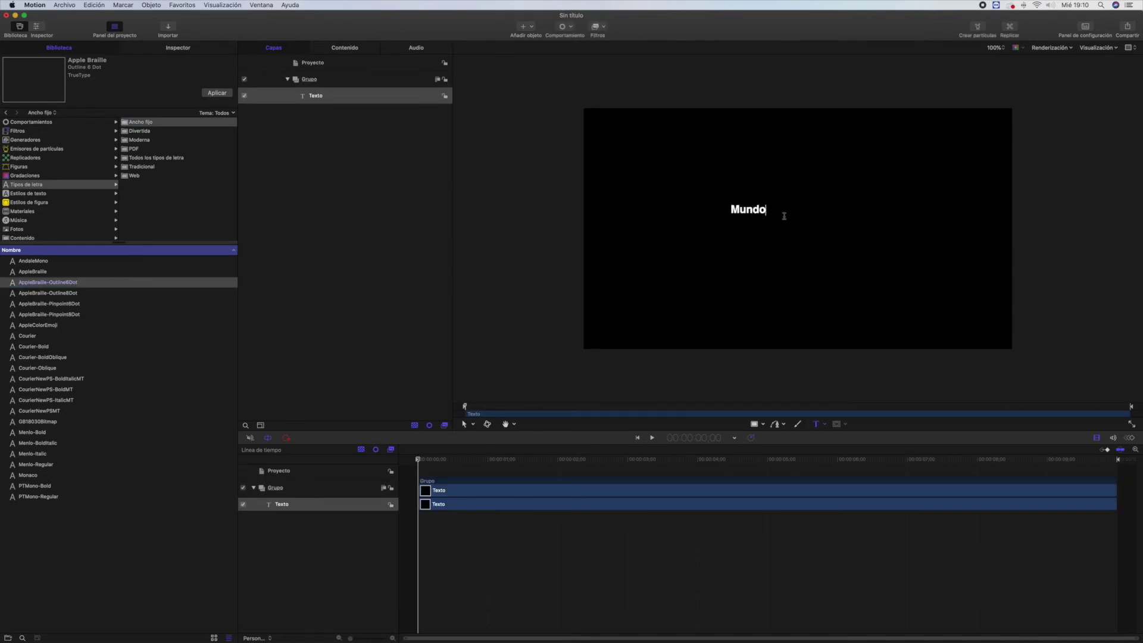
type("audiovisual.es")
left_click(36, 325)
left_click(16, 293)
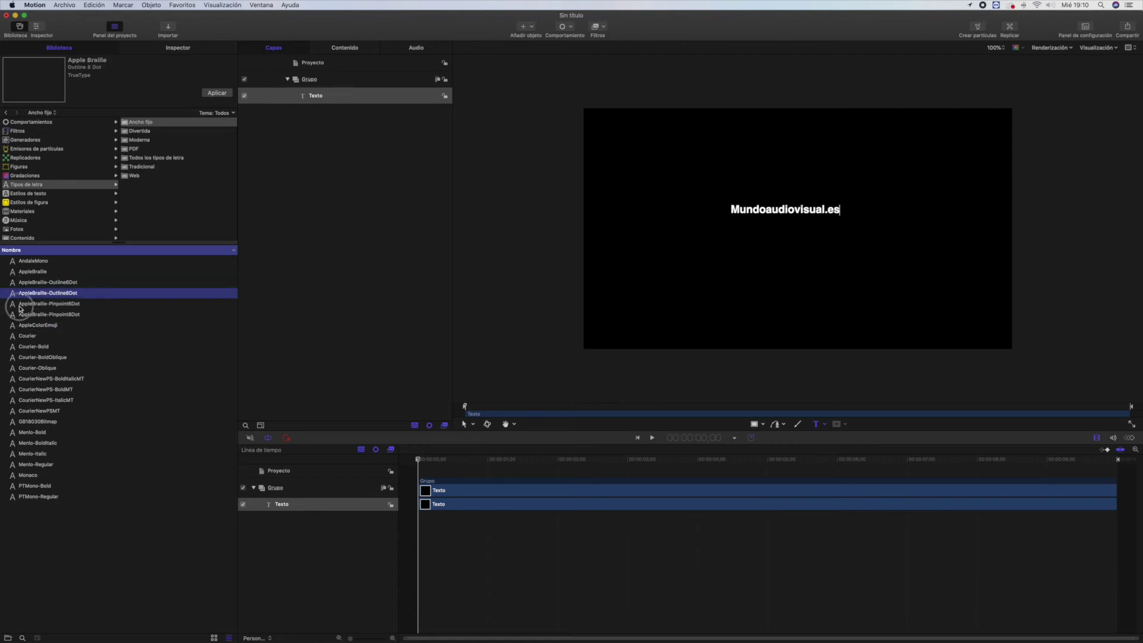
left_click(19, 309)
Apply PTMono-Regular to the text, then an upright sans font from the Inspector.
left_click(658, 501)
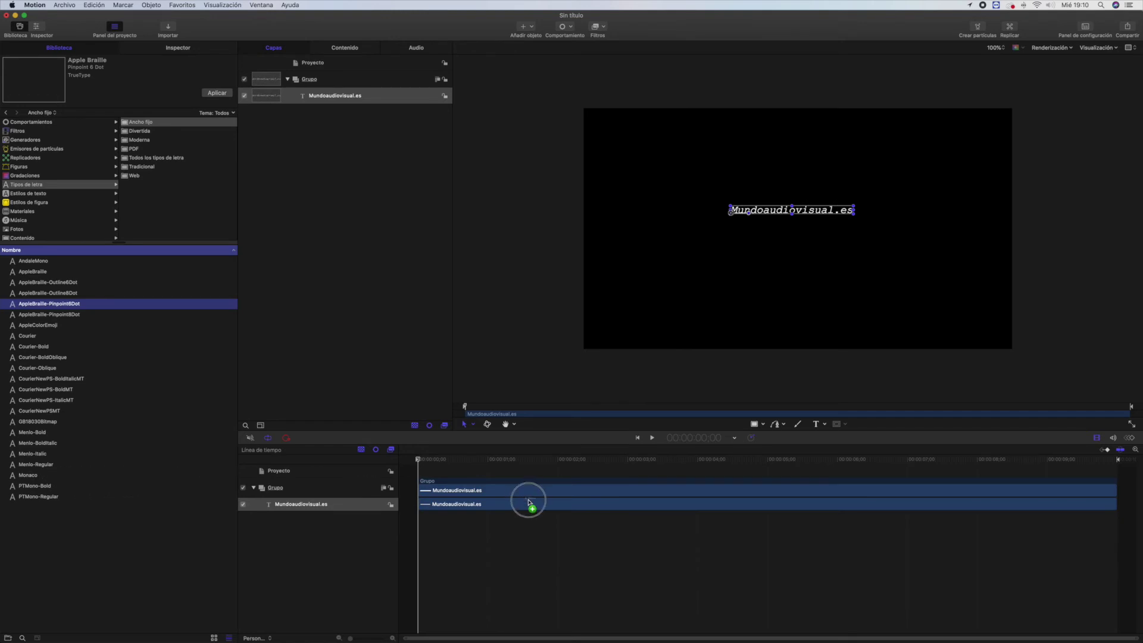
left_click_drag(3, 483, 528, 500)
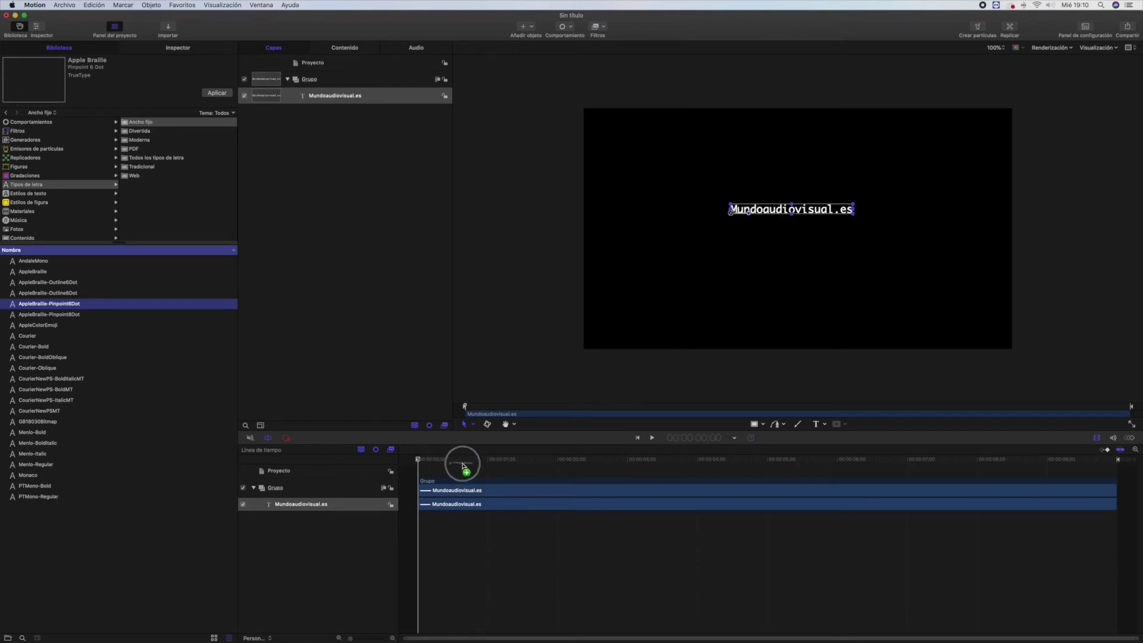
left_click_drag(40, 499, 472, 500)
left_click(178, 48)
left_click(143, 178)
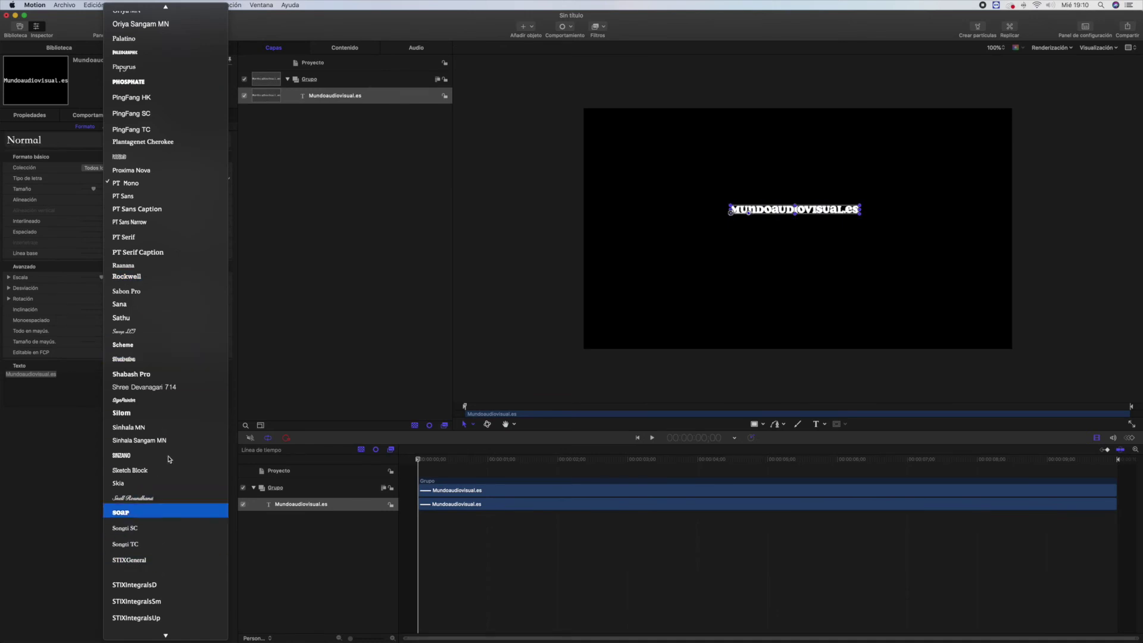
left_click(6, 418)
left_click(31, 126)
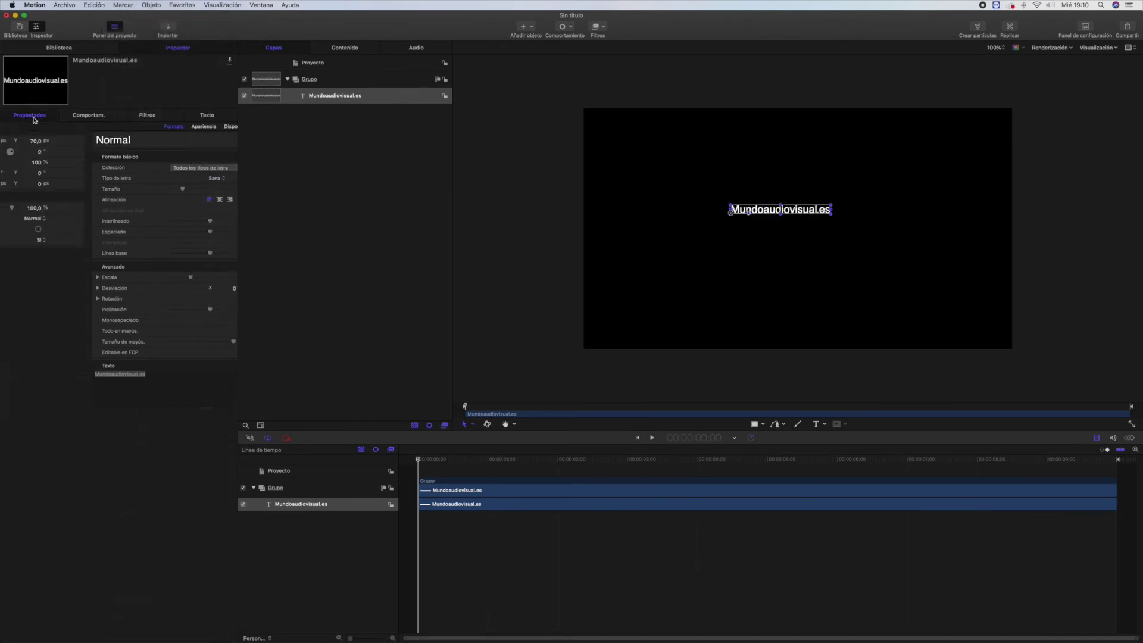
left_click(79, 53)
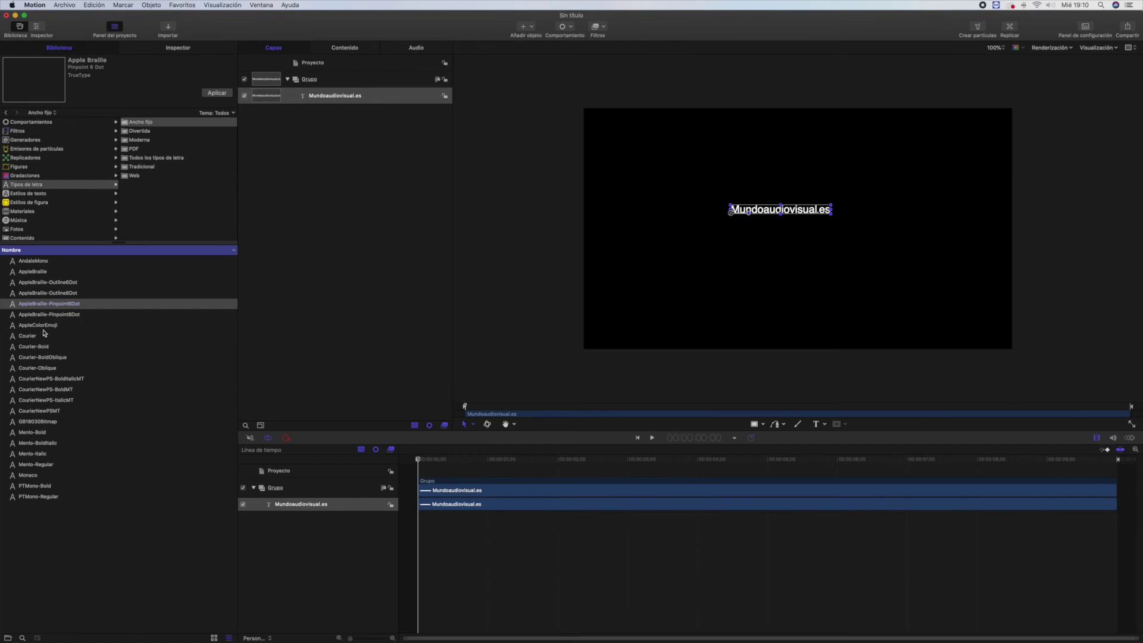
Delete the Mundoaudiovisual.es text and preview the Dream and Chrome text styles.
left_click(28, 193)
key("Delete")
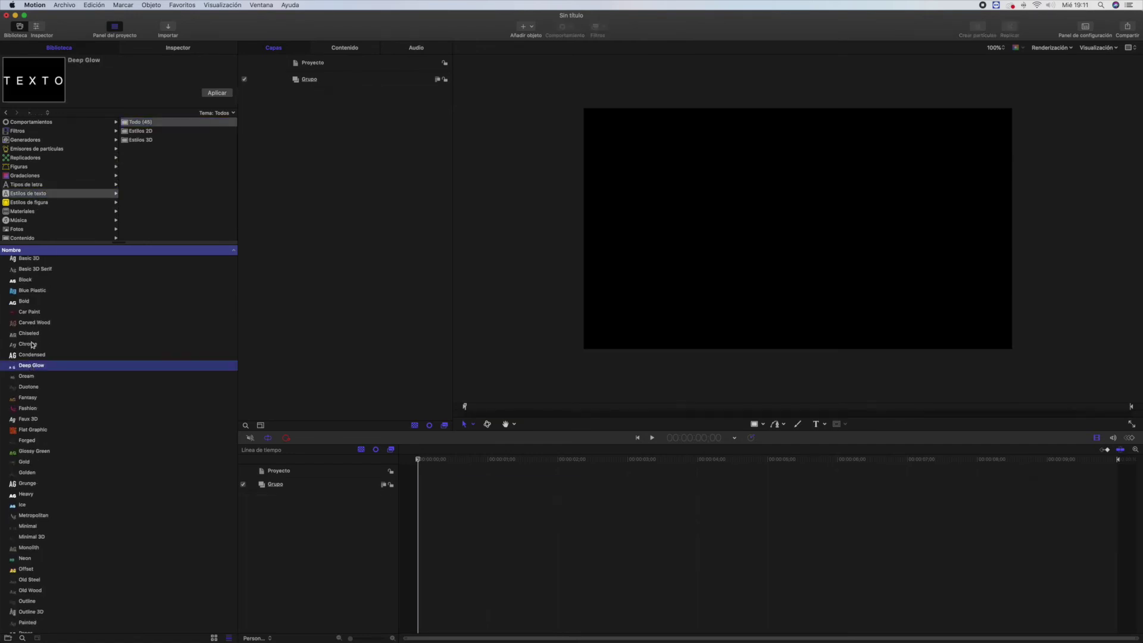
left_click(28, 344)
left_click(26, 376)
left_click(31, 348)
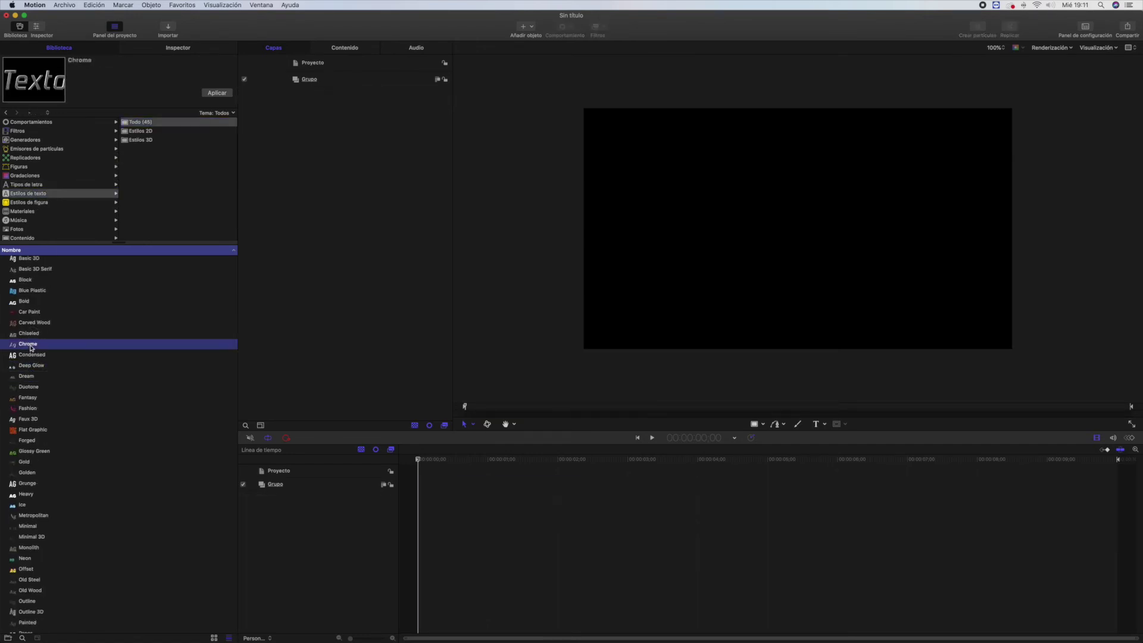
Create a new text layer on the canvas reading jhgmundoaudiovisual.es.
left_click(816, 426)
left_click(713, 213)
type("jhg")
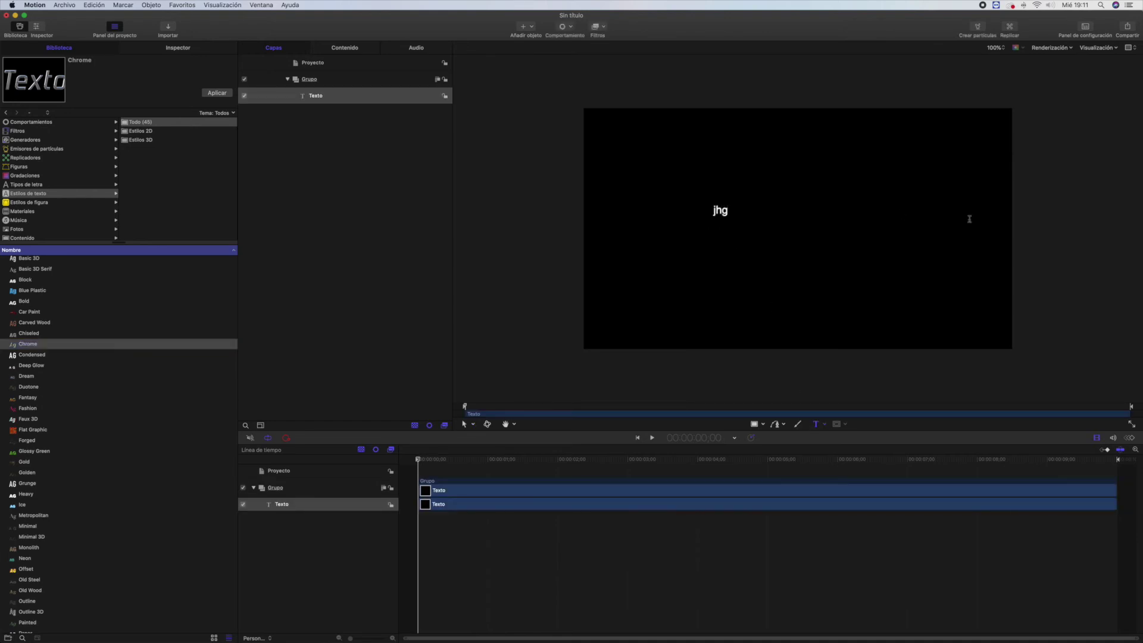
type("mundo")
type("audiovisual.es")
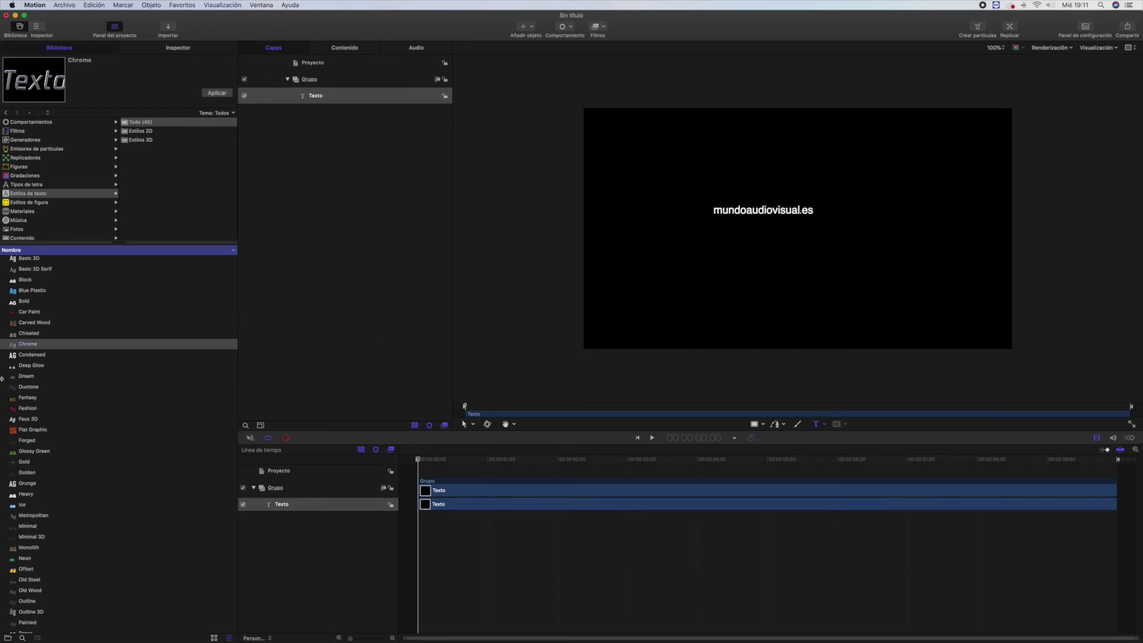
Apply the Chrome style, move the text left, then apply Flat Graphic.
left_click(29, 347)
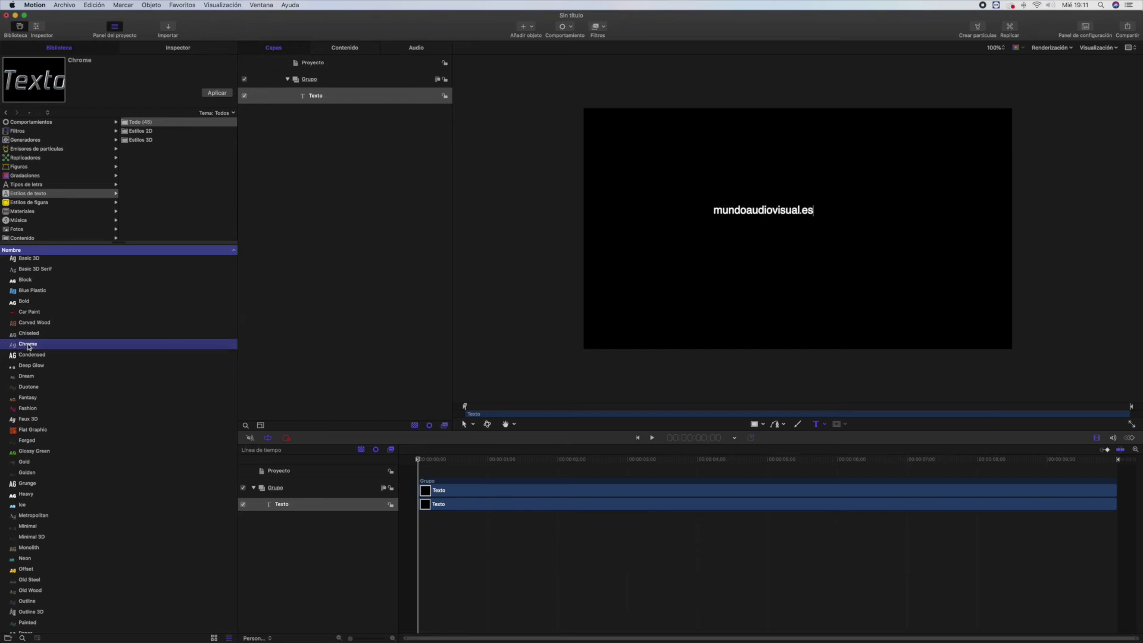
left_click(212, 94)
mouse_move(807, 192)
left_mouse_down()
mouse_move(658, 199)
mouse_move(645, 225)
left_mouse_up()
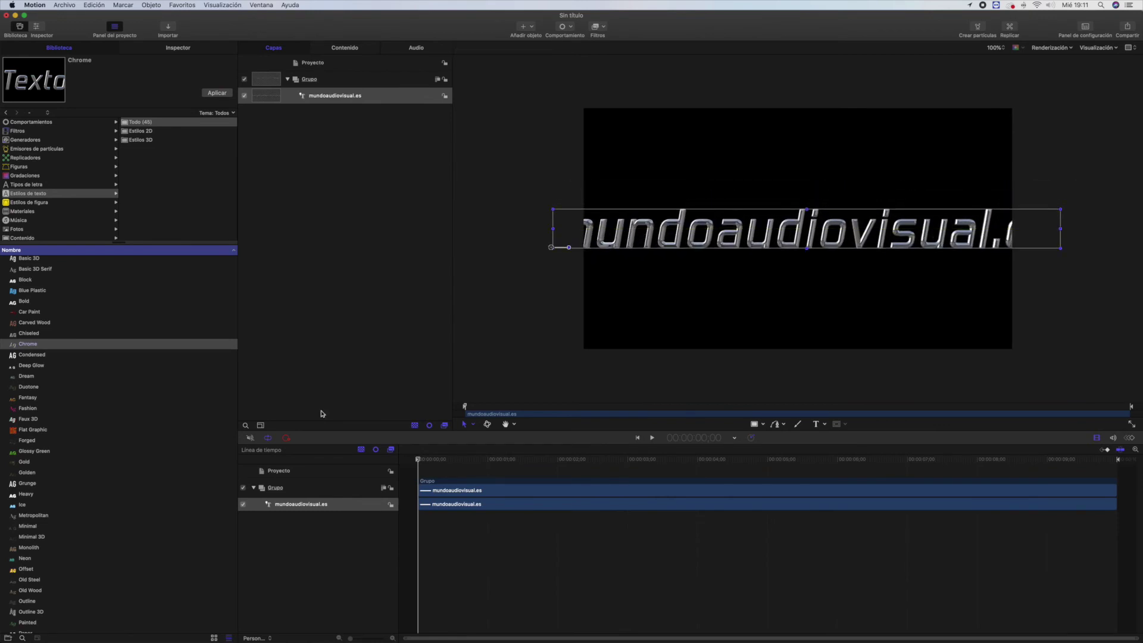
left_click(24, 430)
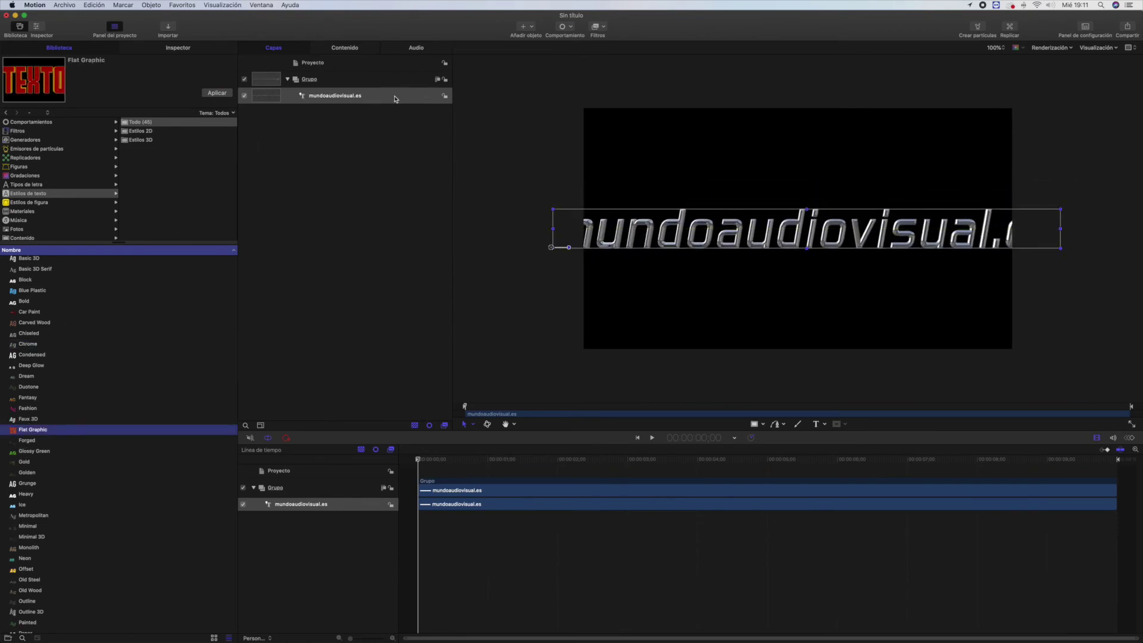
left_click(213, 93)
Apply the Glossy Green, Fantasy and Gold styles, moving the gold text centre-right.
left_click(31, 441)
left_click(33, 452)
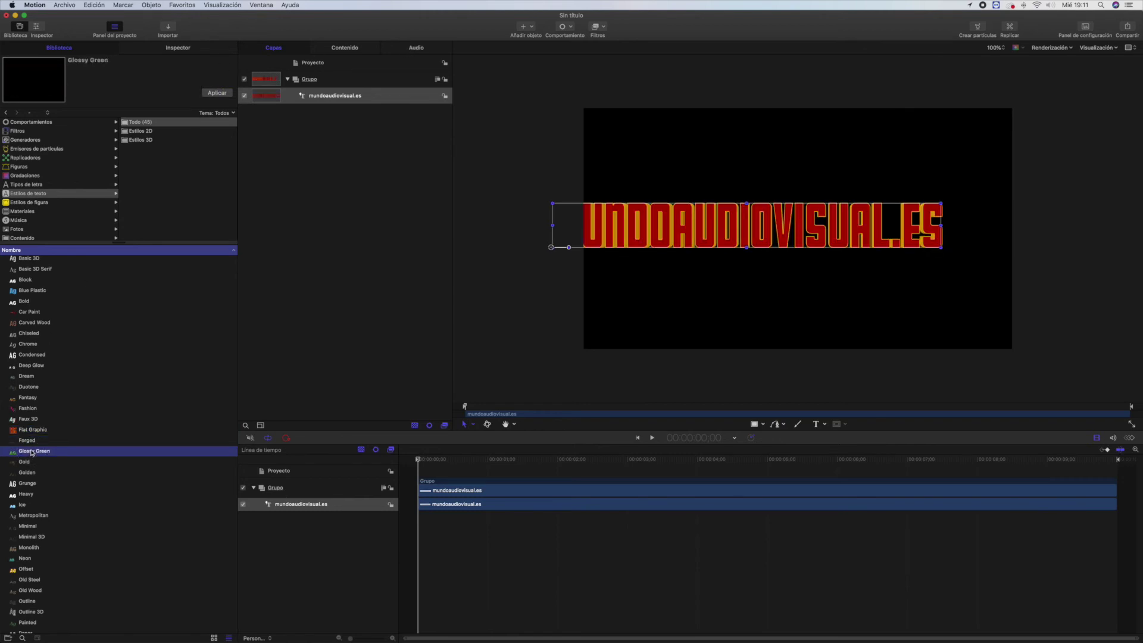
left_click(213, 94)
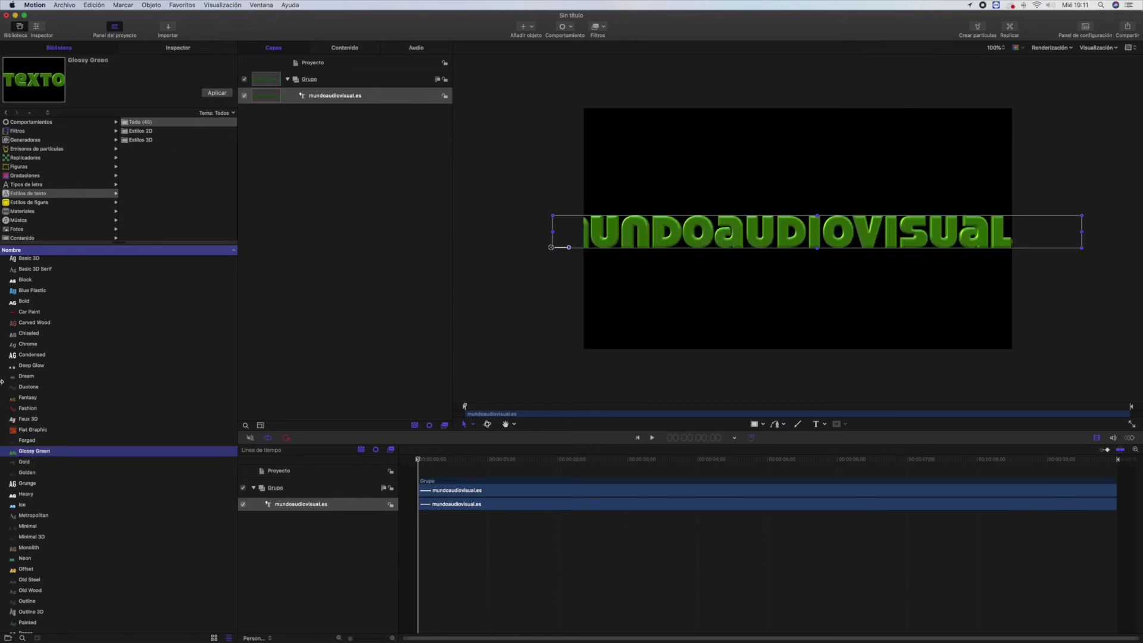
left_click(18, 398)
left_click(224, 94)
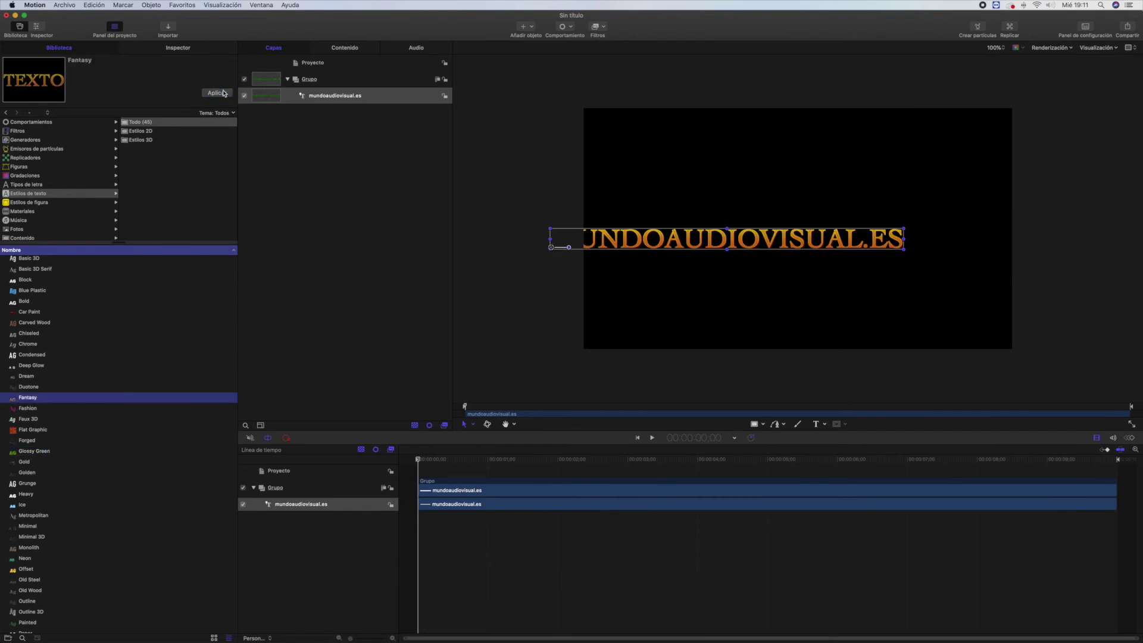
scroll(12, 469, "down", 5)
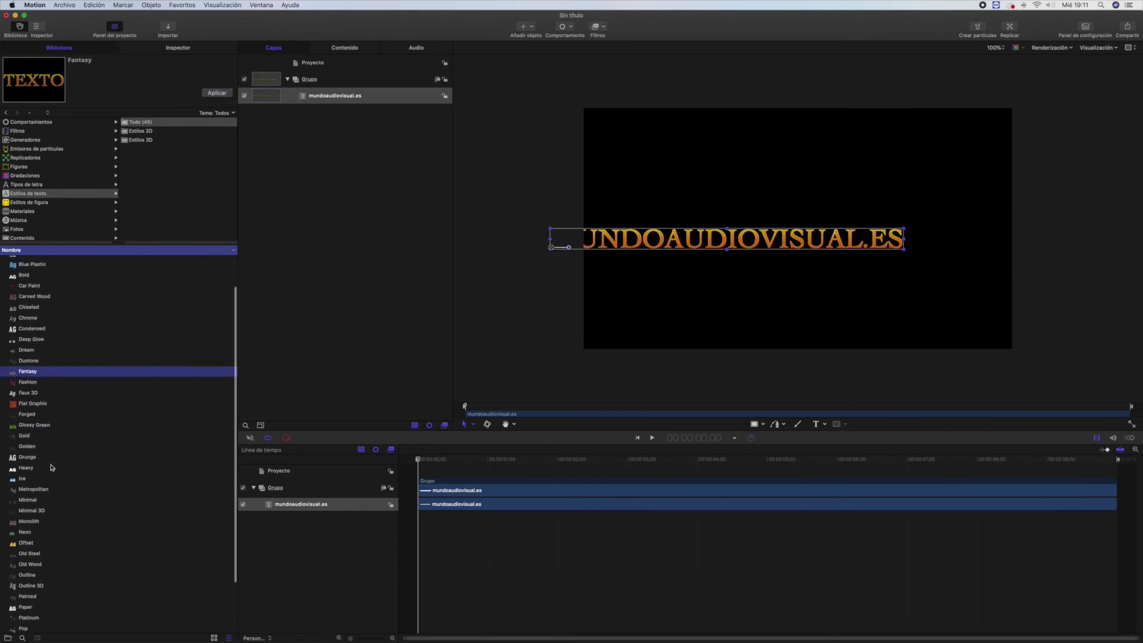
left_click(23, 370)
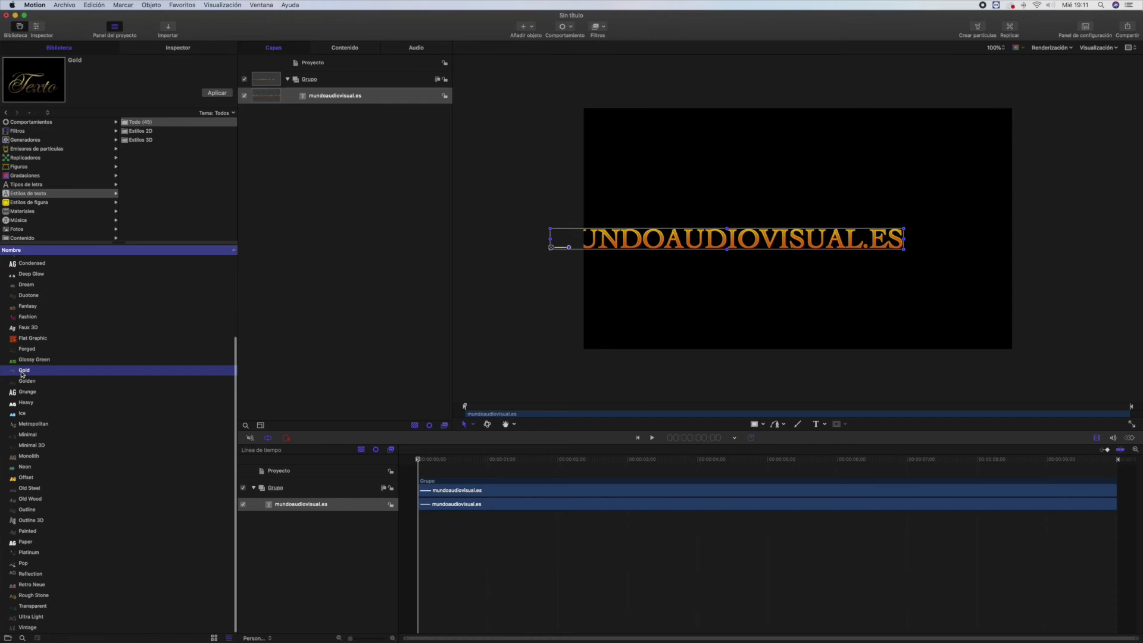
left_click(217, 93)
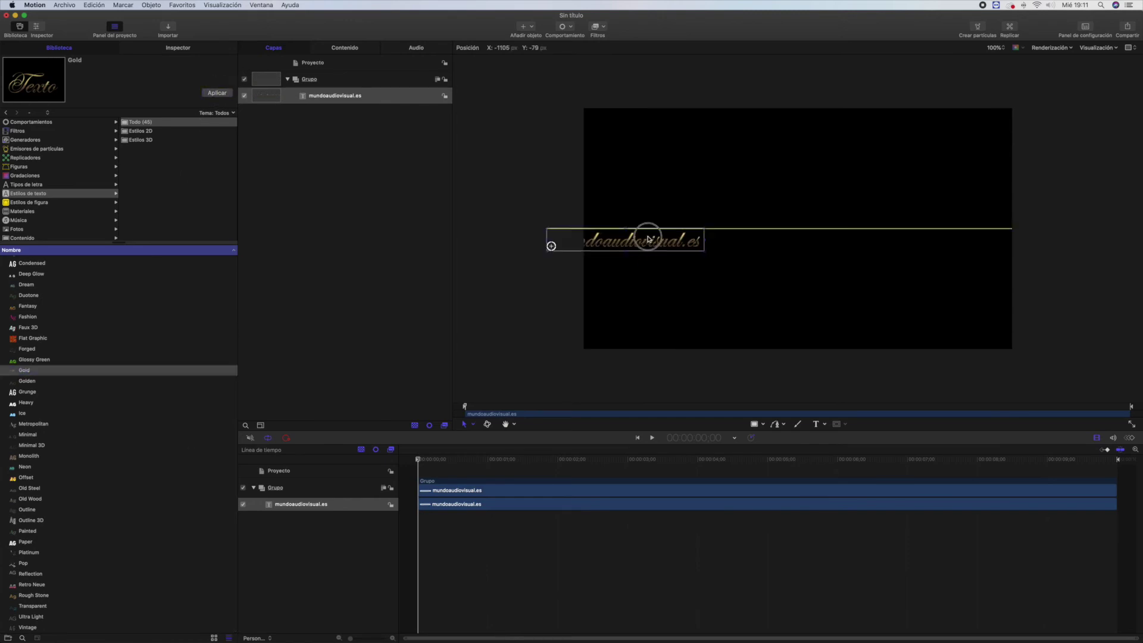
left_click_drag(643, 238, 769, 201)
Apply Paper, enlarge and shift the text left, then delete the layer.
scroll(45, 534, "down", 1)
left_click(27, 542)
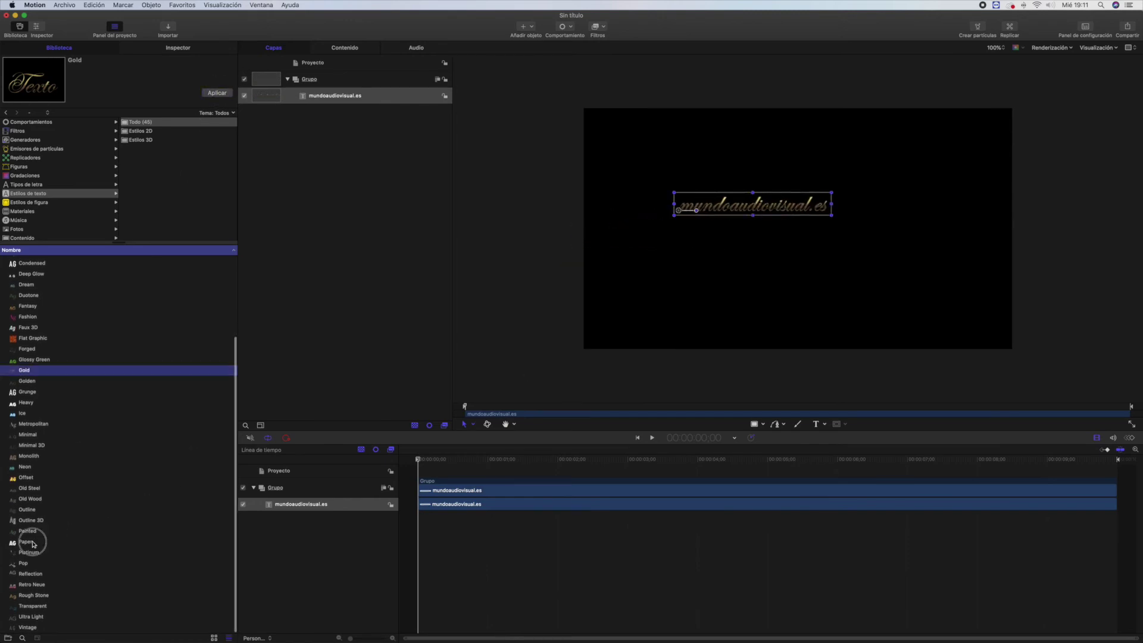
left_click(216, 93)
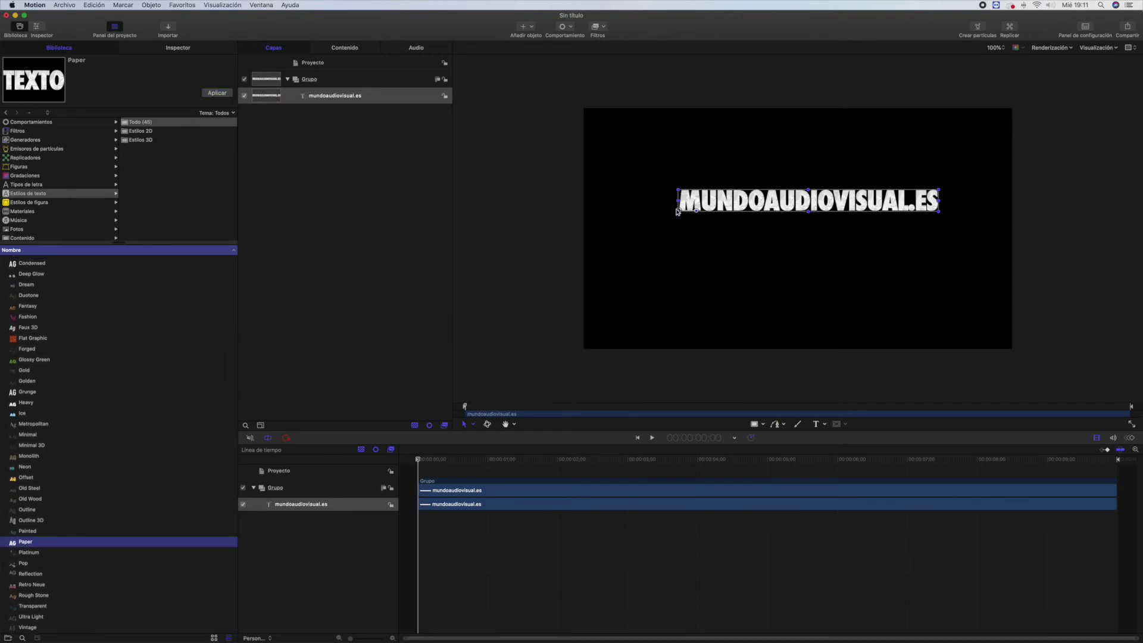
left_click_drag(939, 212, 1142, 254)
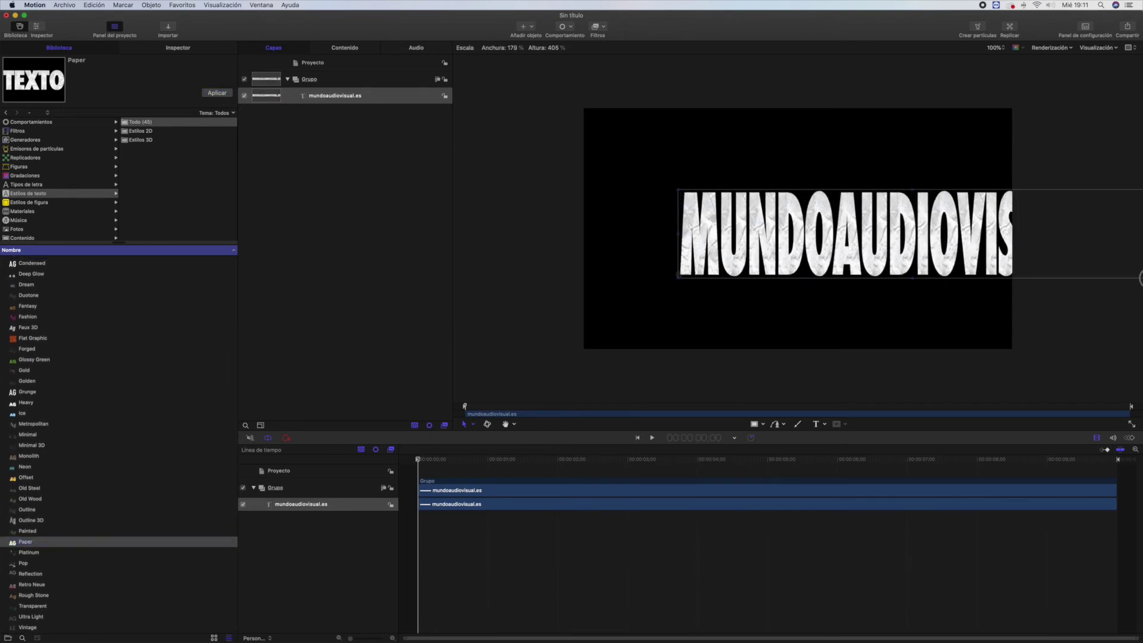
mouse_move(892, 231)
left_mouse_down()
mouse_move(748, 220)
mouse_move(765, 220)
left_mouse_up()
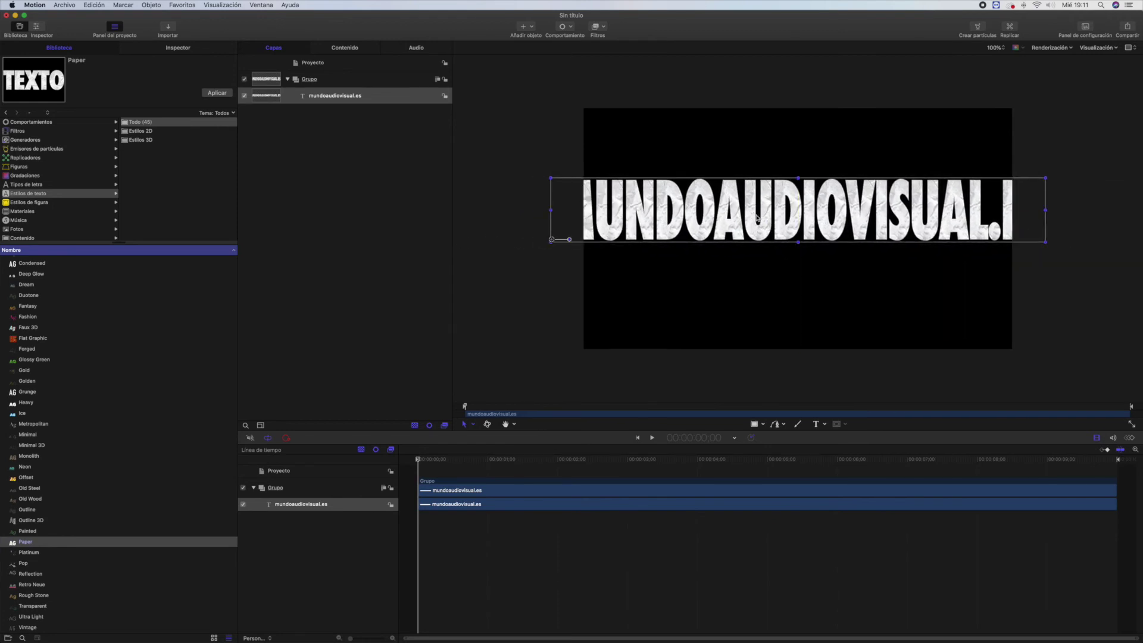
key("Delete")
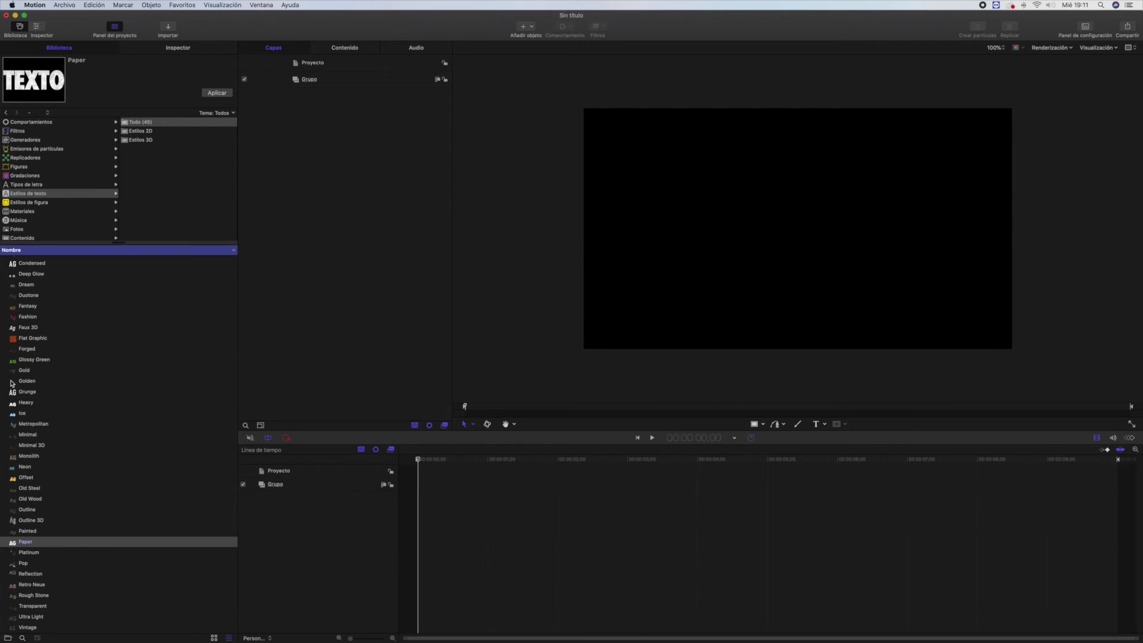
Browse the shape styles, previewing Chalk Tight and Chocolate Swirls.
left_click(26, 203)
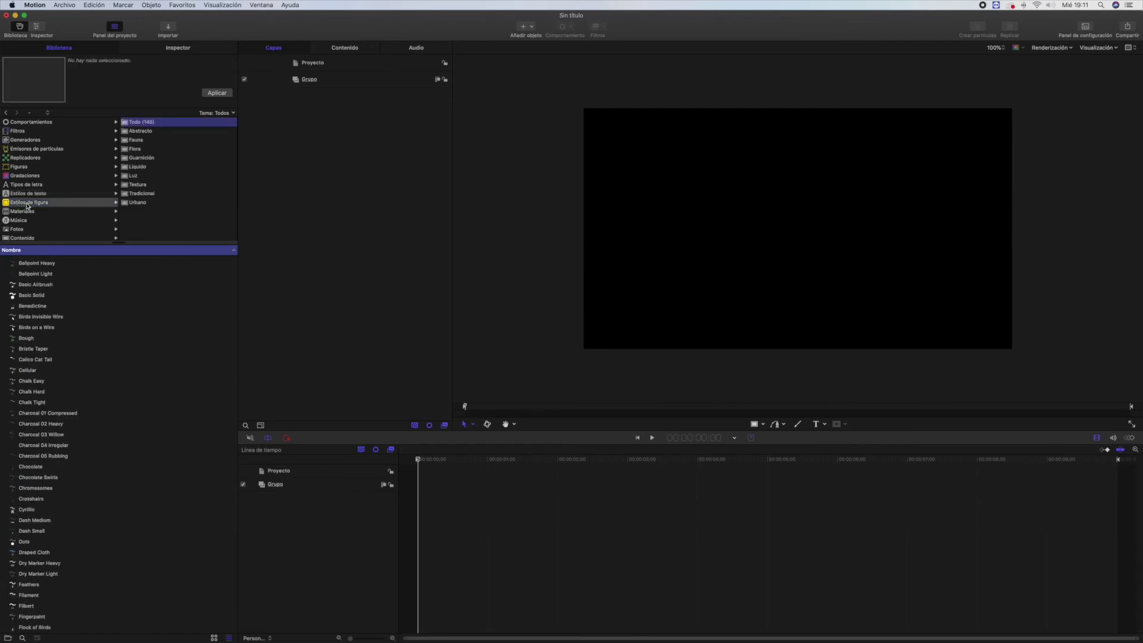
left_click(20, 360)
left_click(26, 317)
left_click(23, 401)
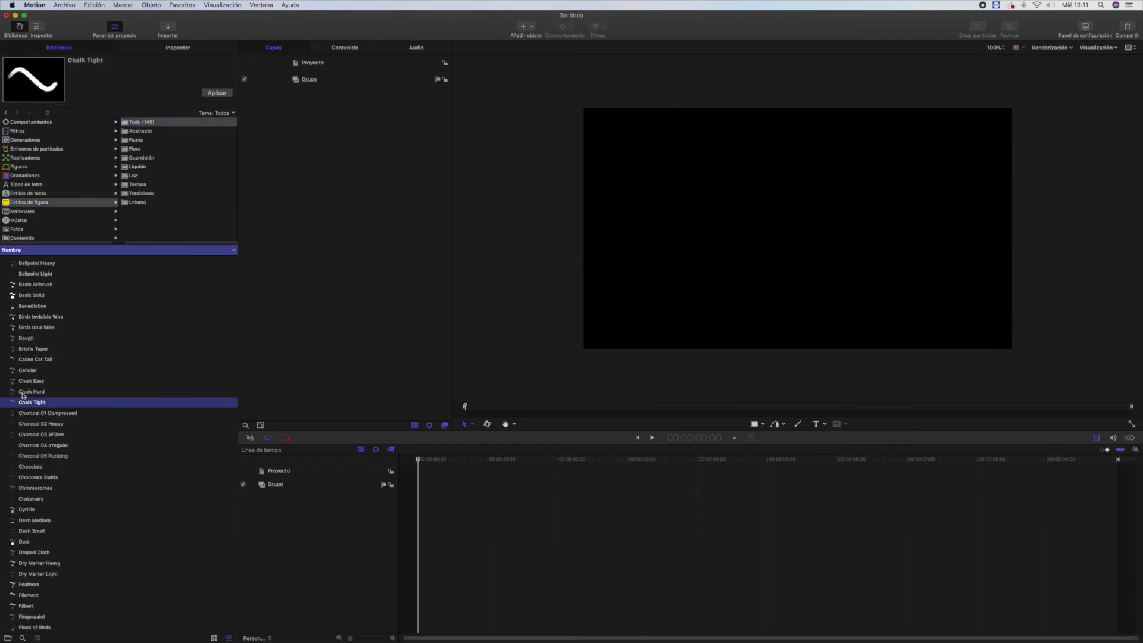
left_click(31, 350)
left_click(29, 478)
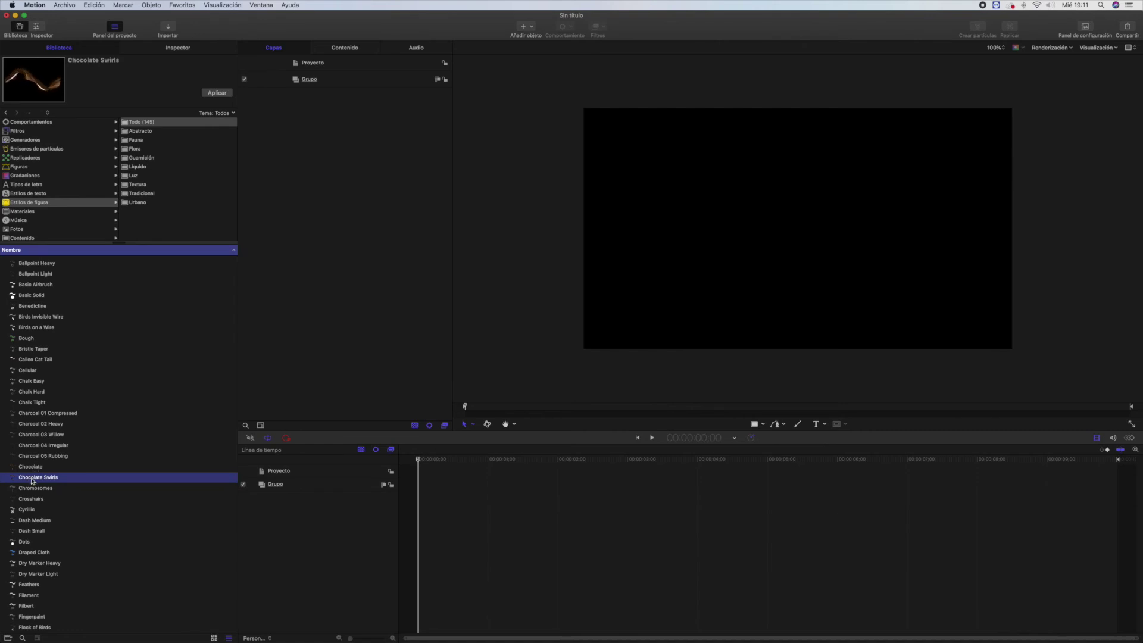
Draw an enlarged, centred Chocolate Swirls stroke, play it back, then delete it.
left_click_drag(32, 482, 744, 283)
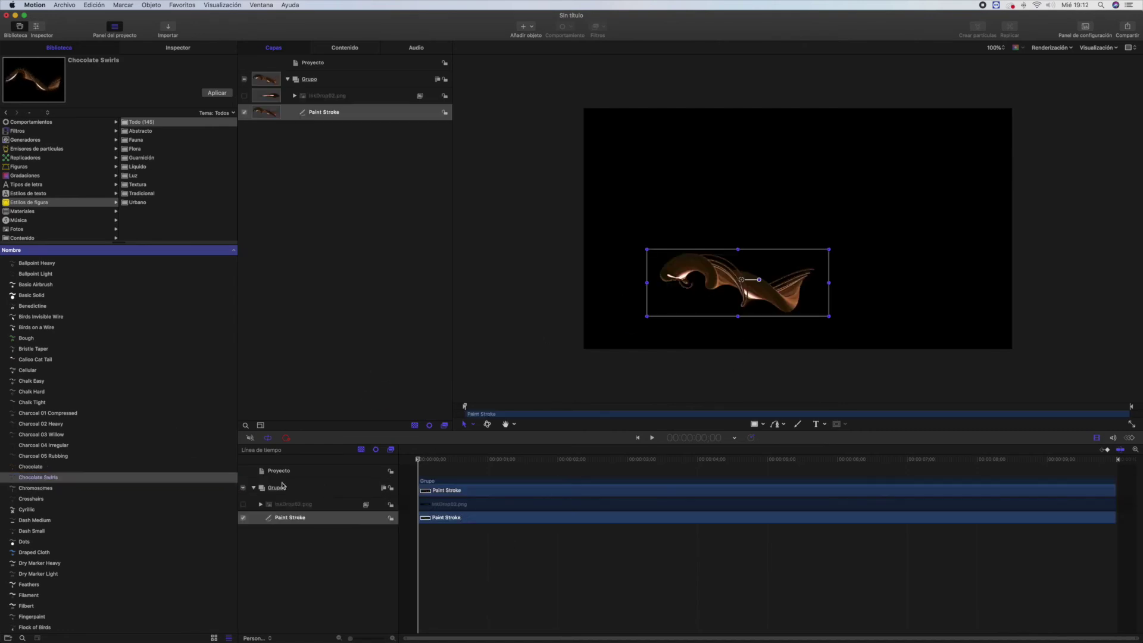
left_click_drag(829, 249, 1012, 175)
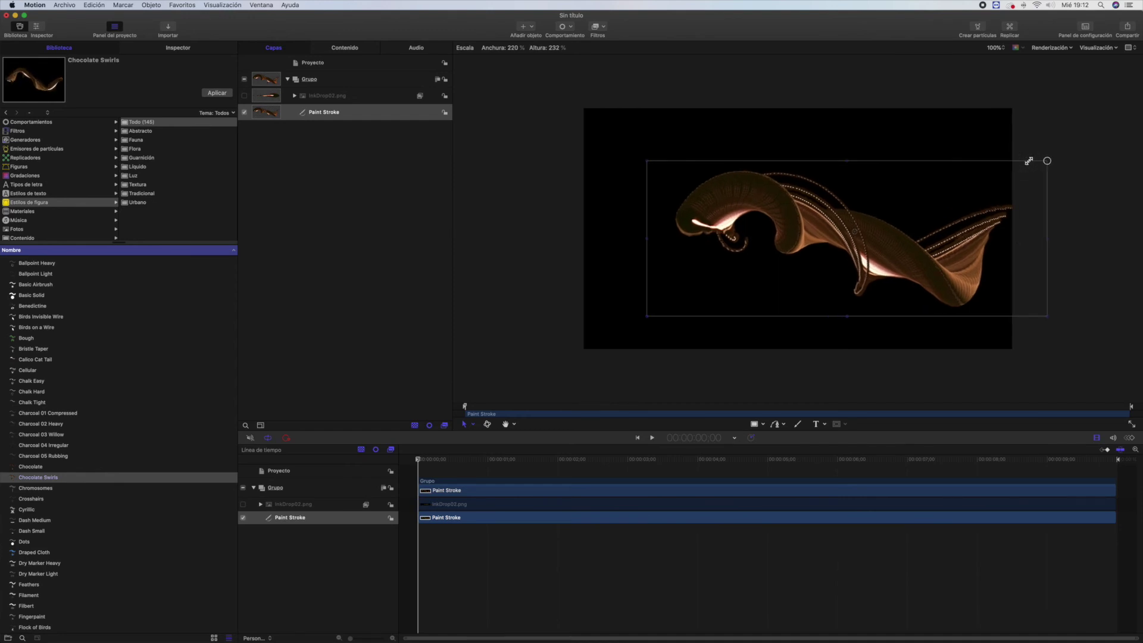
left_click_drag(899, 230, 774, 211)
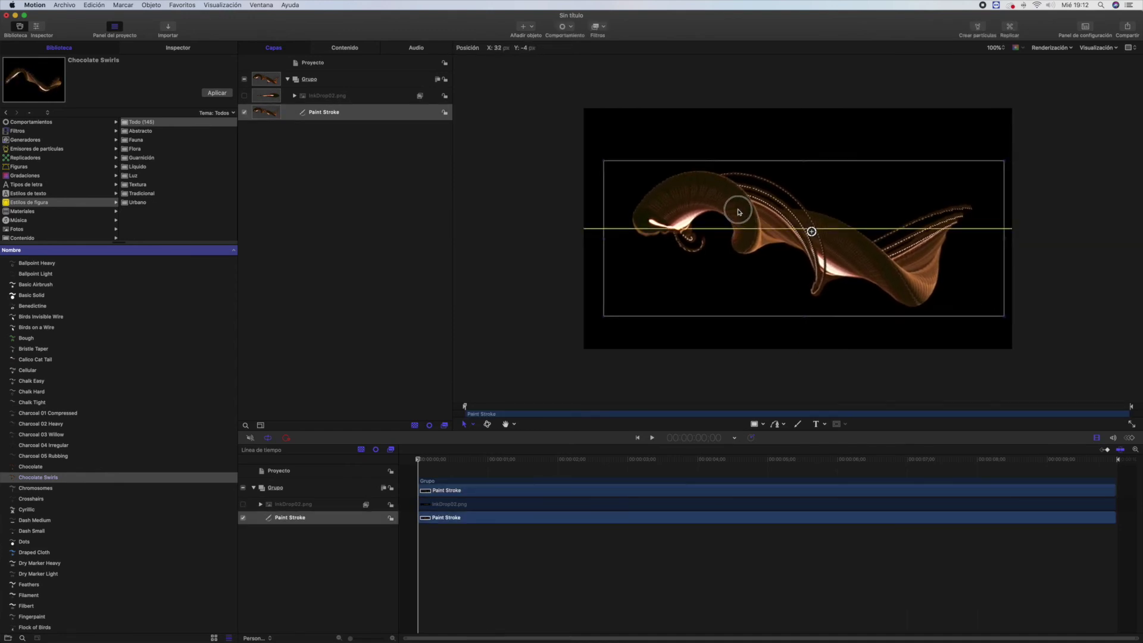
left_click(652, 438)
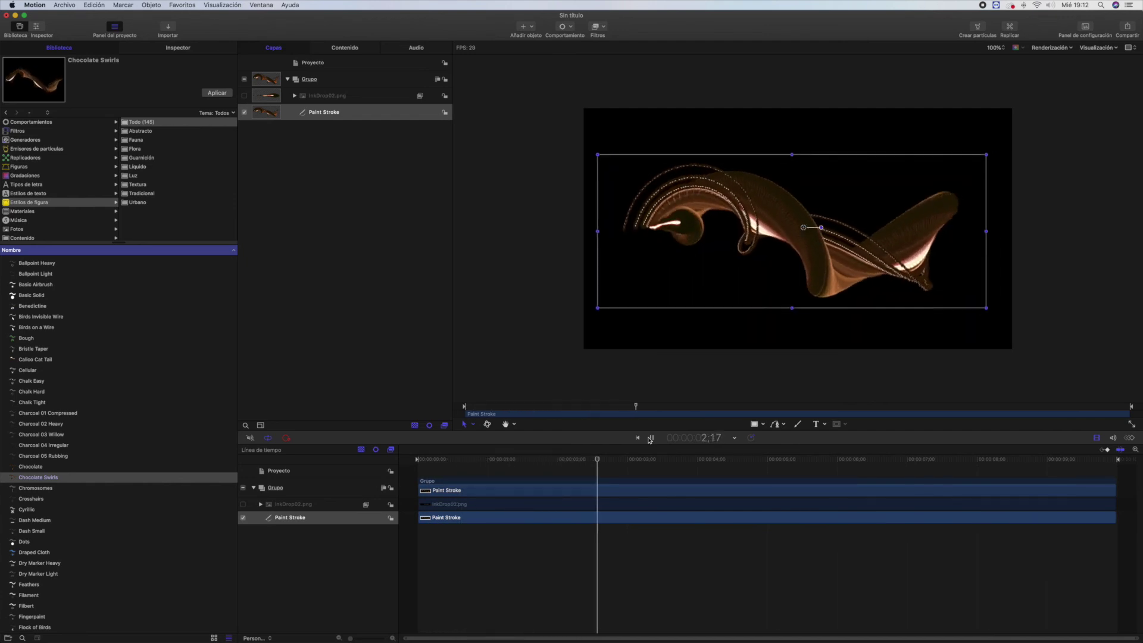
left_click(650, 438)
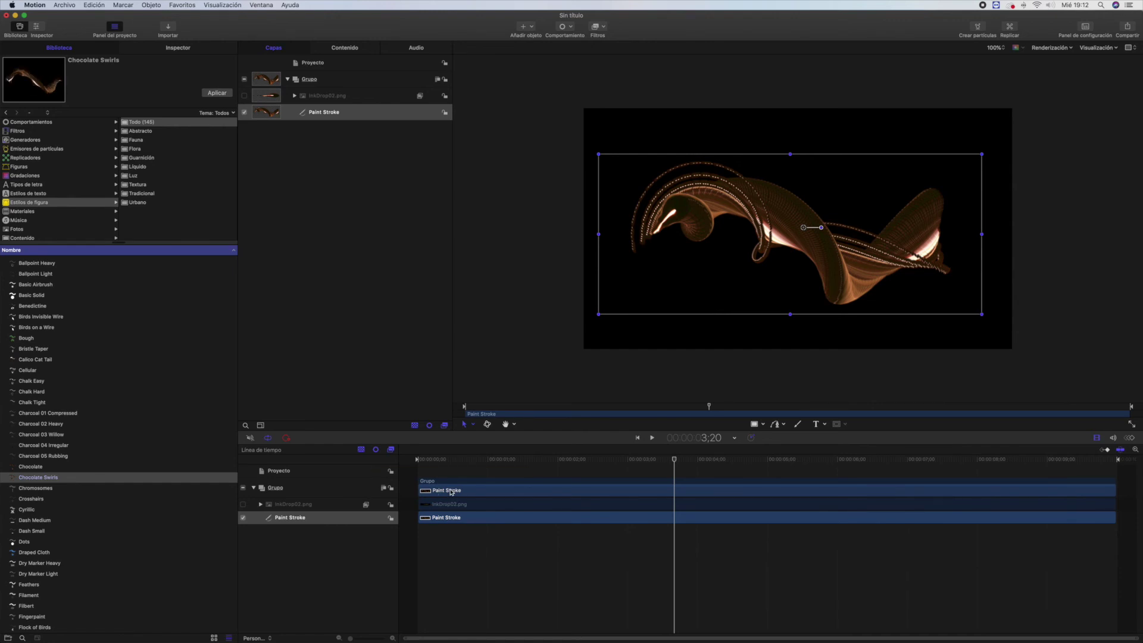
key("Delete")
left_click(40, 215)
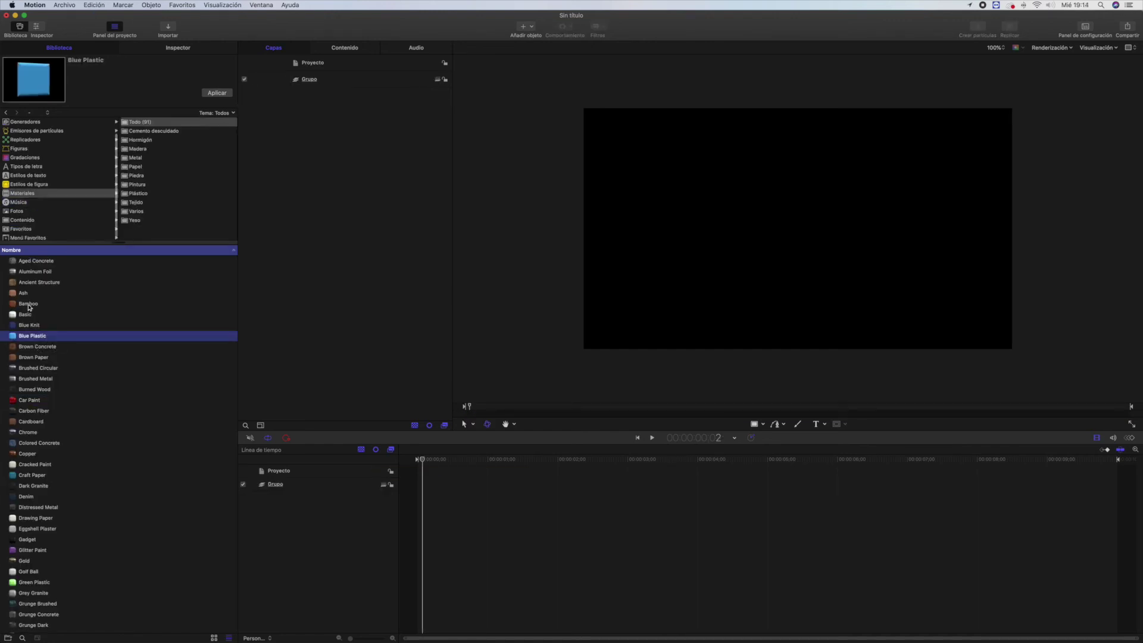
Browse the Materiales, Fotos, Estilos de figura, Emisores de partículas and Replicadores libraries.
left_click(29, 303)
left_click(37, 390)
left_click(27, 210)
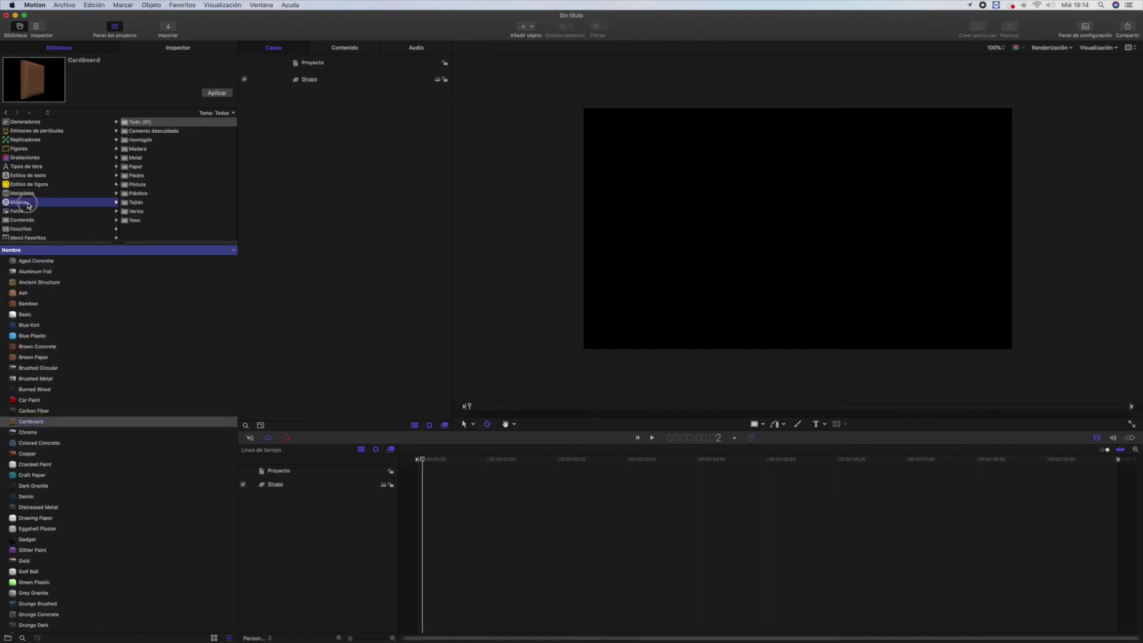
left_click(27, 203)
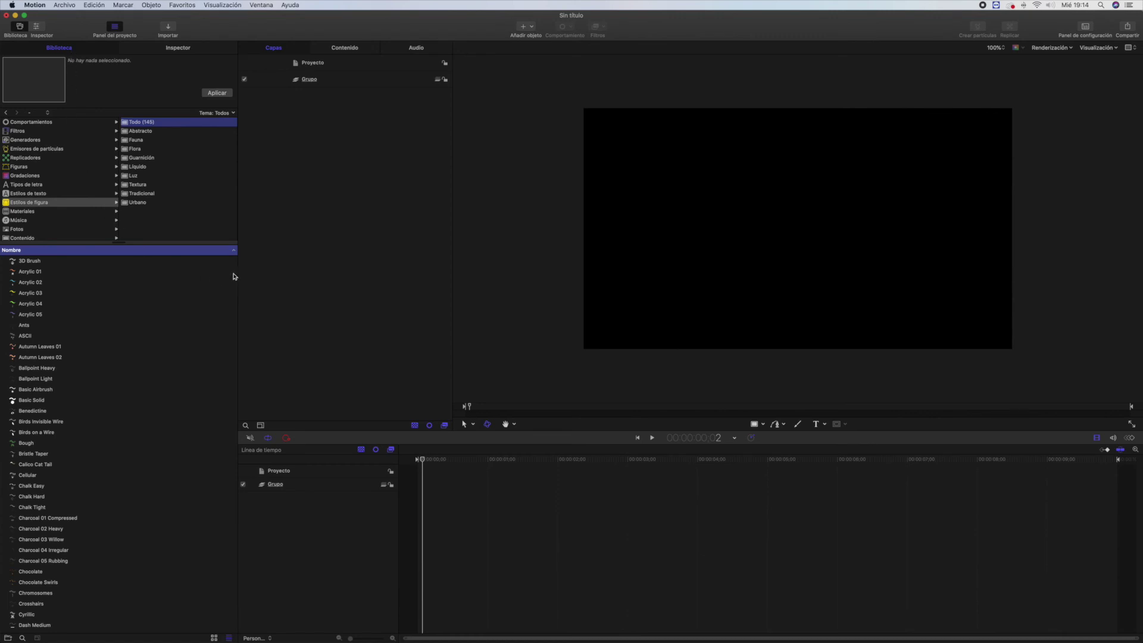
left_click(33, 150)
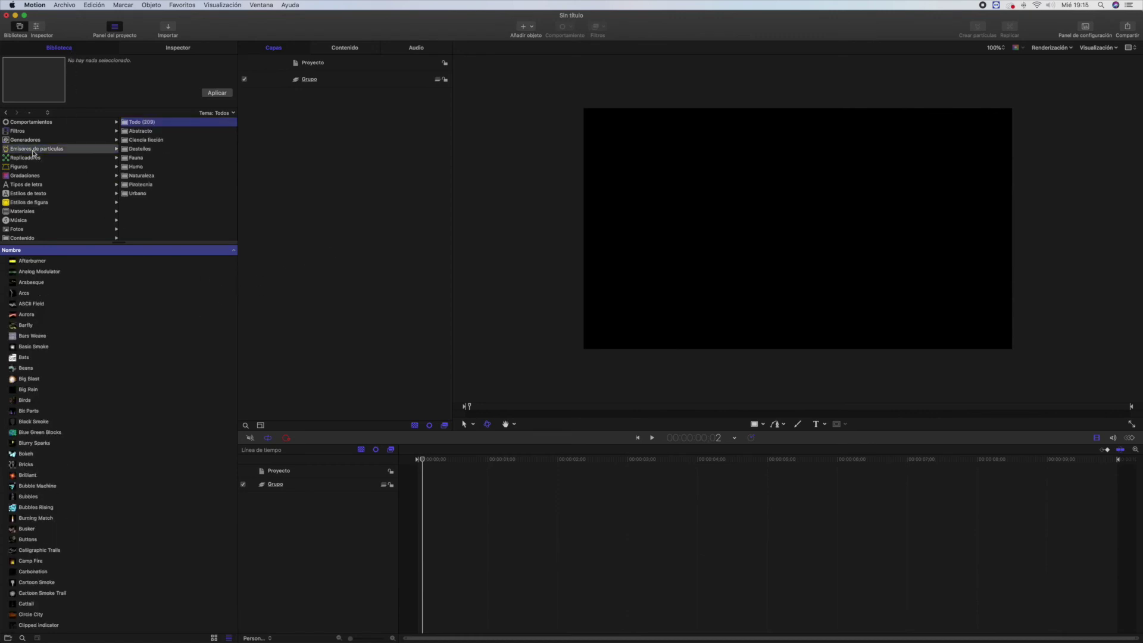
left_click(28, 158)
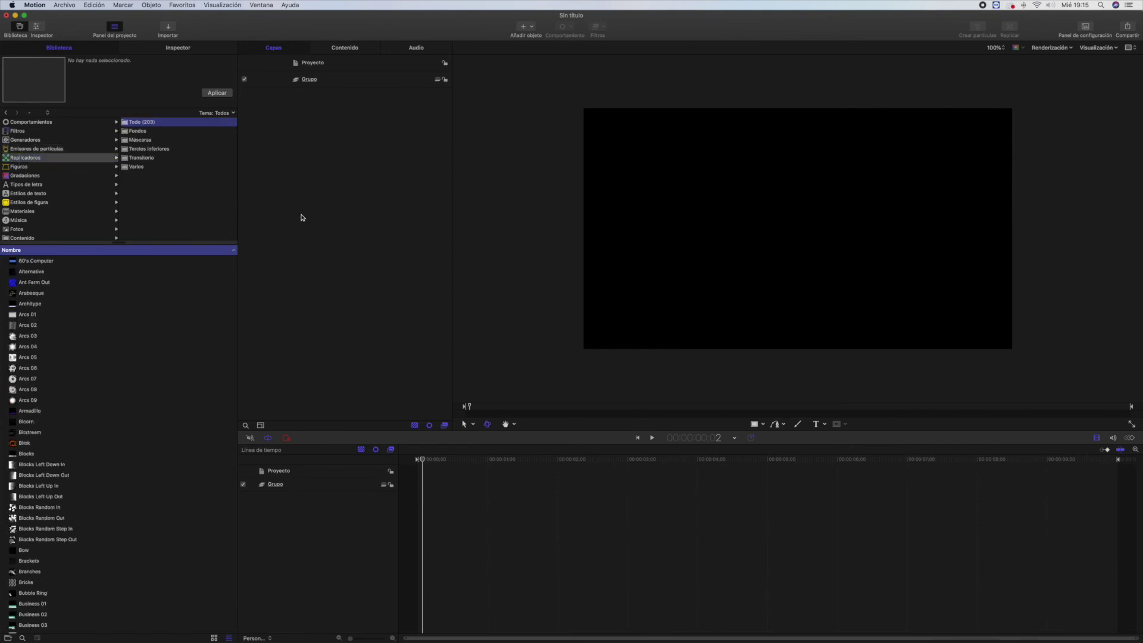
left_click(151, 5)
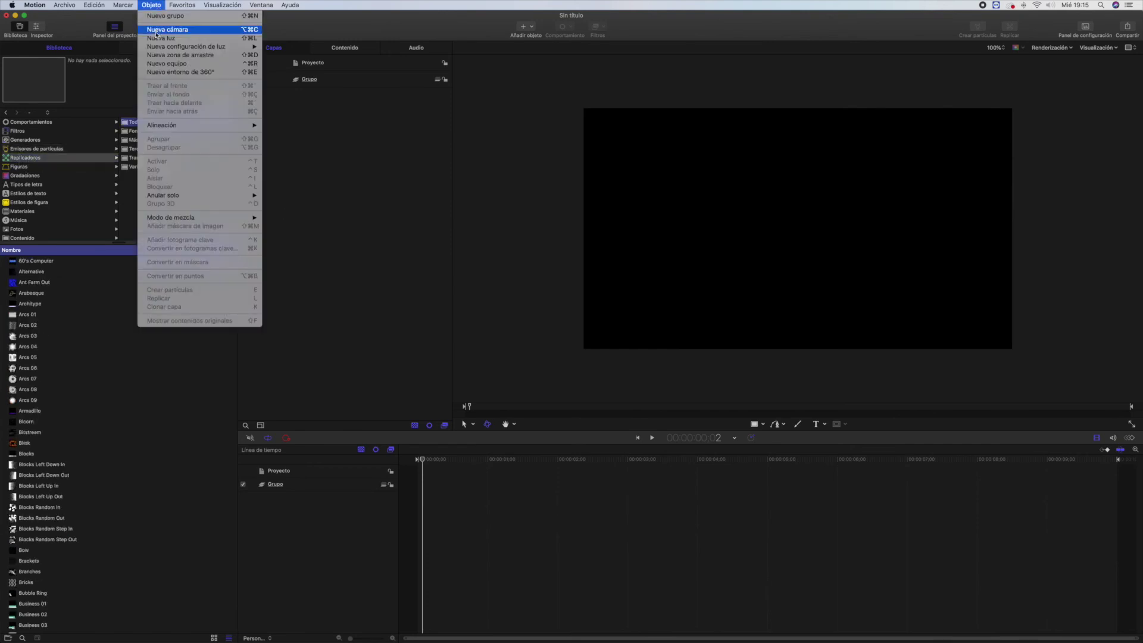
Add a new Cámara and import the chroma key presenter clip into Grupo 1.
left_click(156, 30)
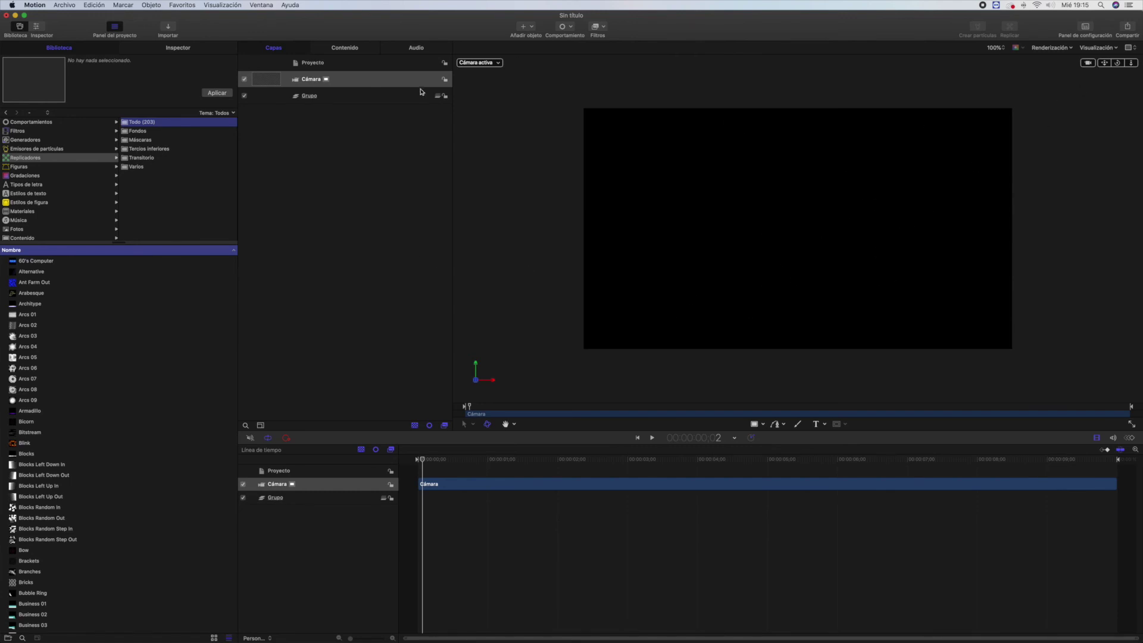
left_click_drag(690, 141, 520, 483)
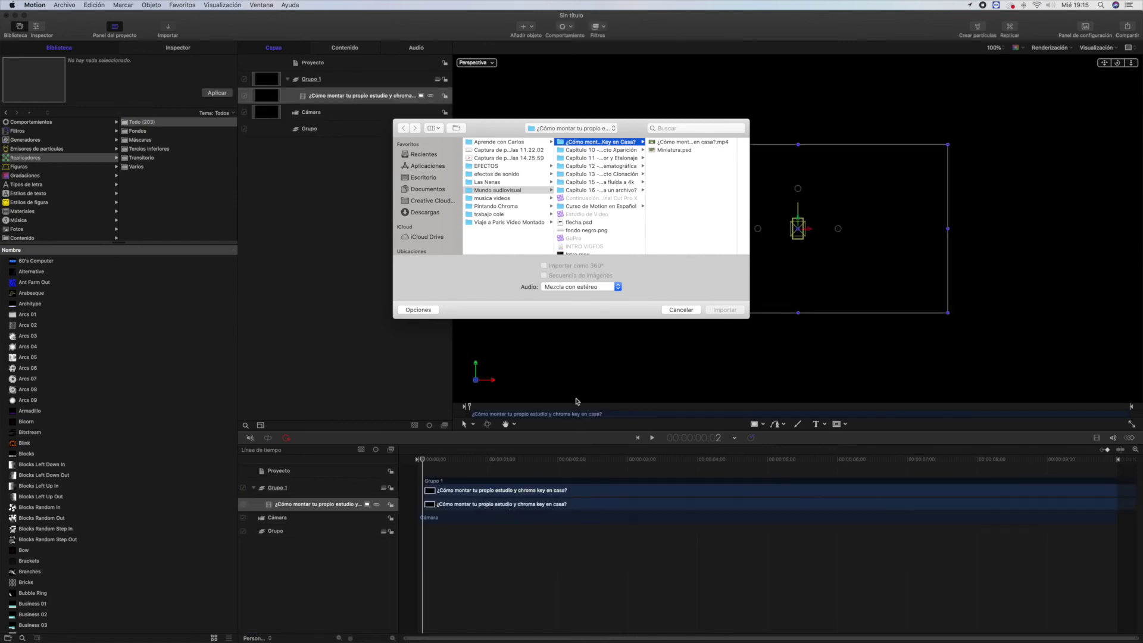
left_click(681, 310)
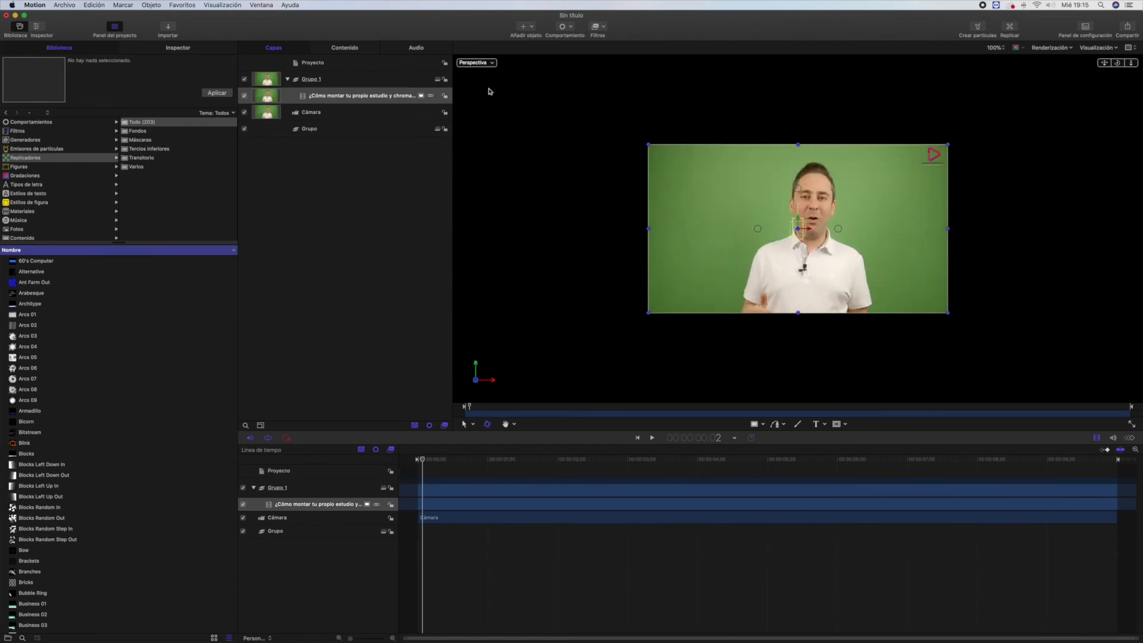
Preview the scene through Cámara activa, then return to the Perspectiva view.
left_click(485, 69)
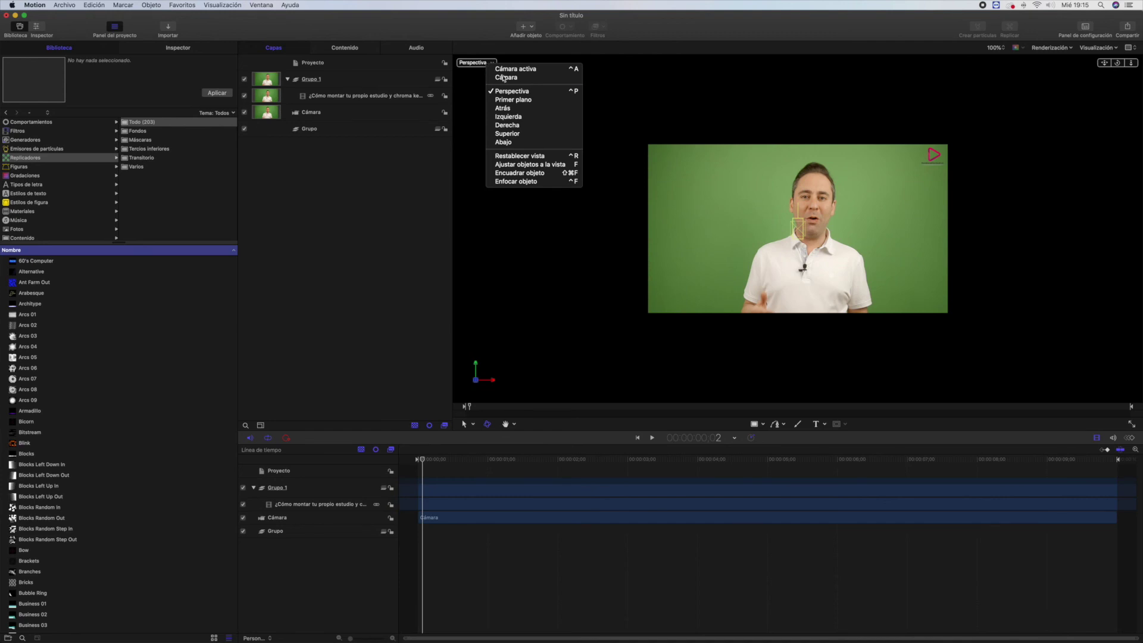
left_click(517, 70)
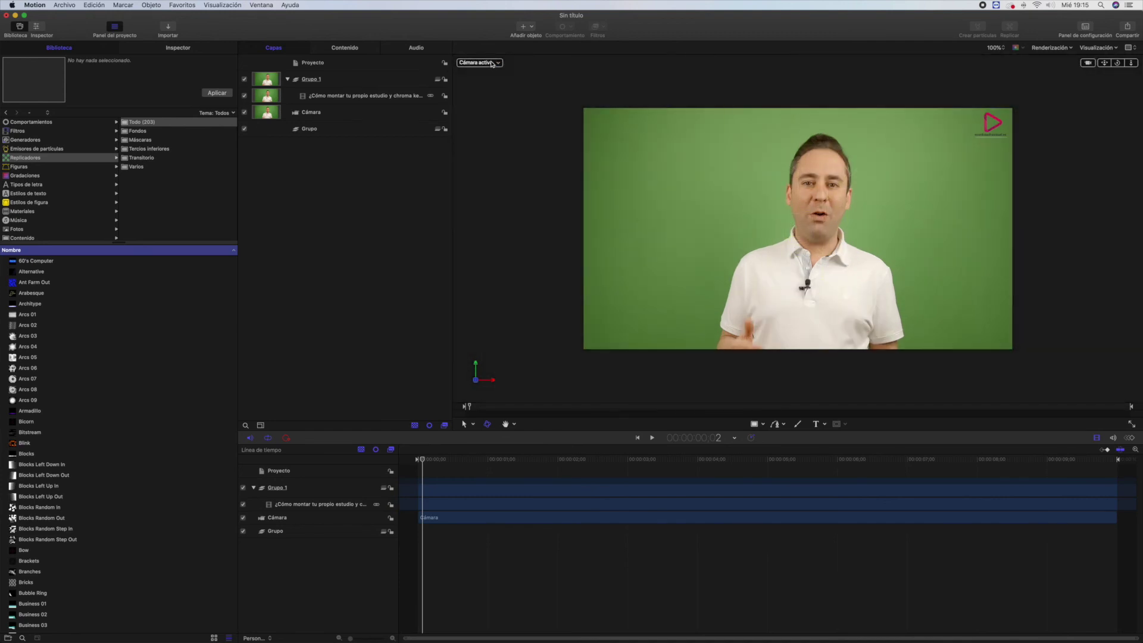
left_click(493, 63)
left_click(519, 93)
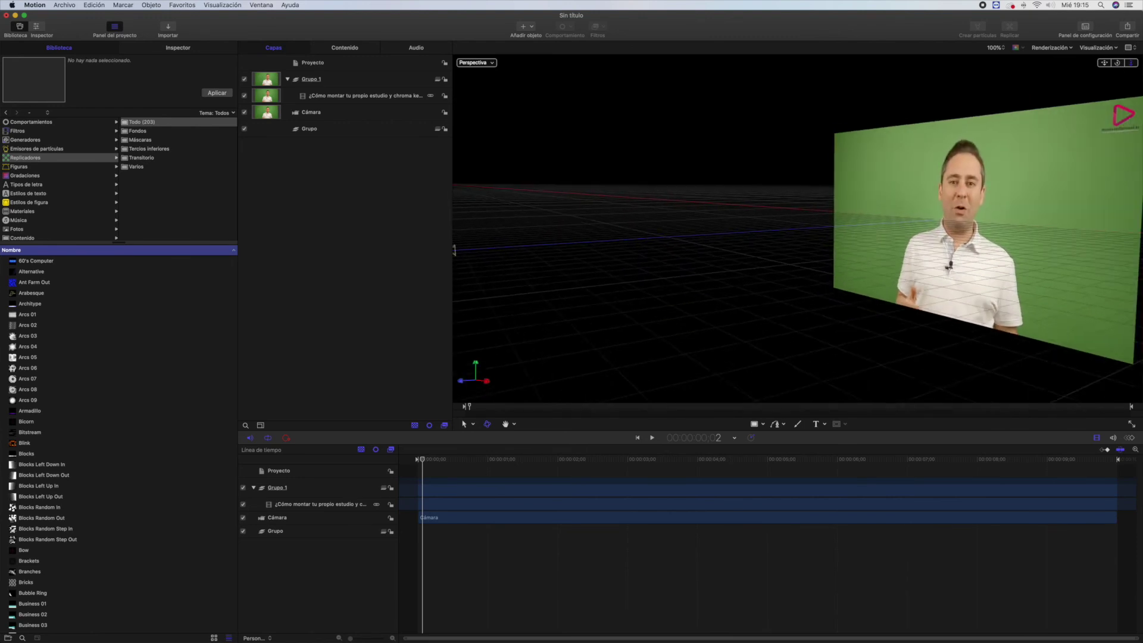
Move the camera closer to the presenter and add a Luz light pushed back in depth.
left_click(460, 251)
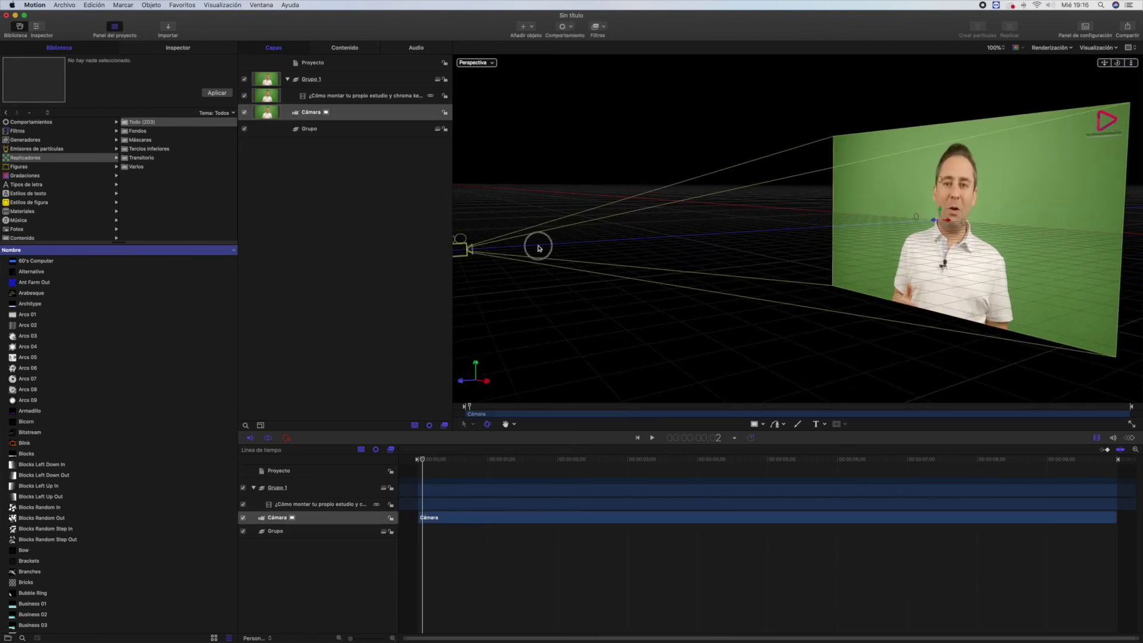
left_click_drag(473, 251, 655, 244)
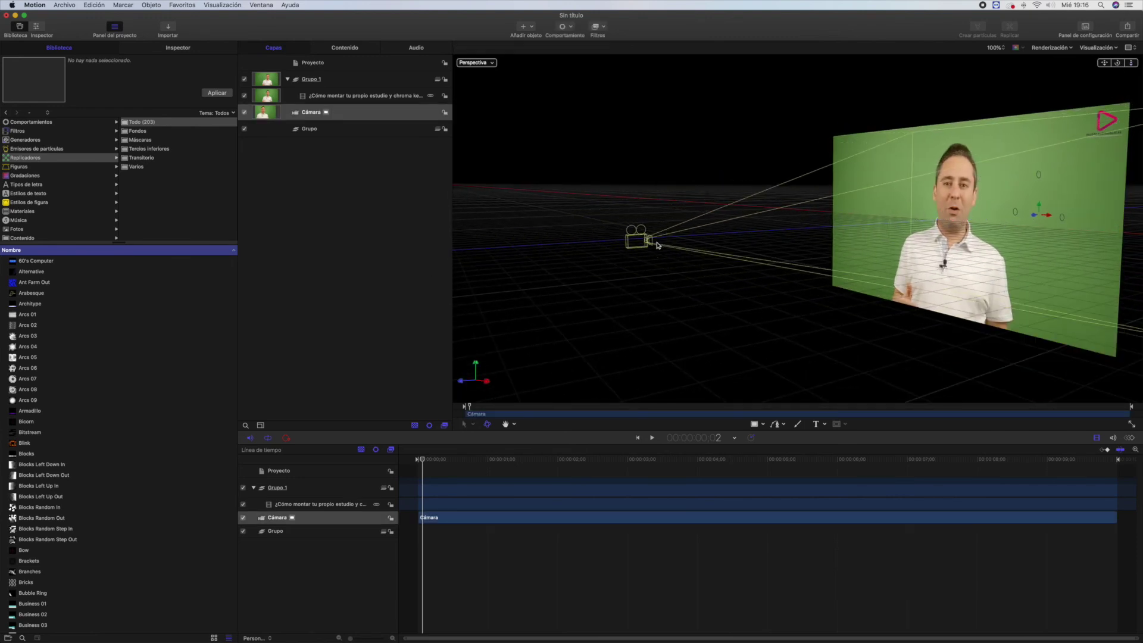
key("super+shift+l")
left_click_drag(924, 223, 944, 188)
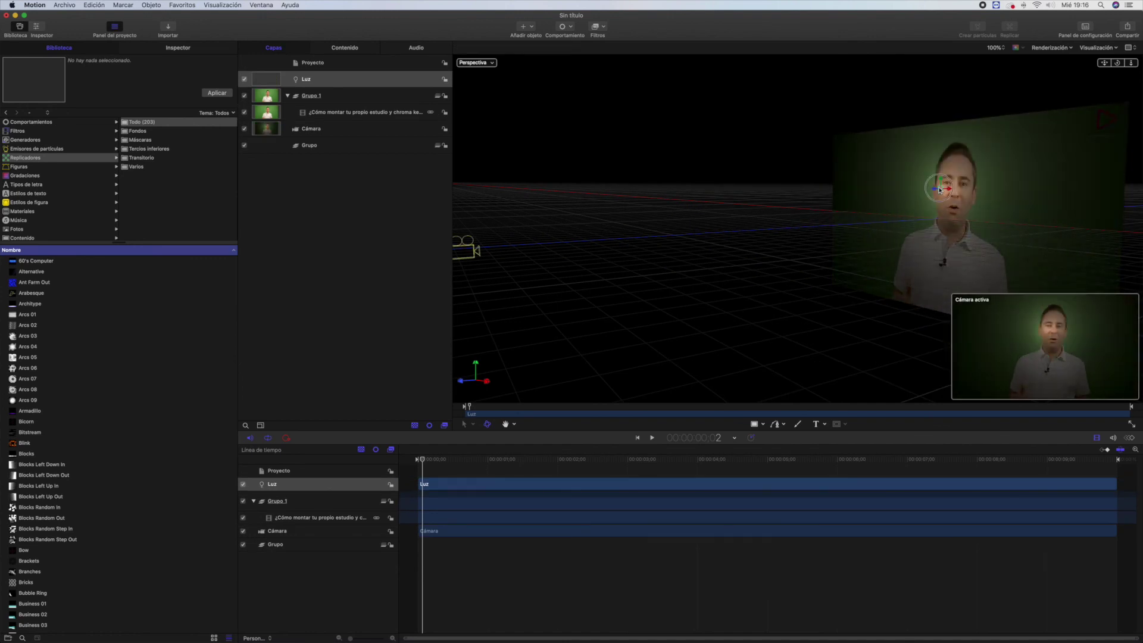
Switch the canvas from Perspectiva to Cámara activa to see the spotlit presenter.
left_click(461, 62)
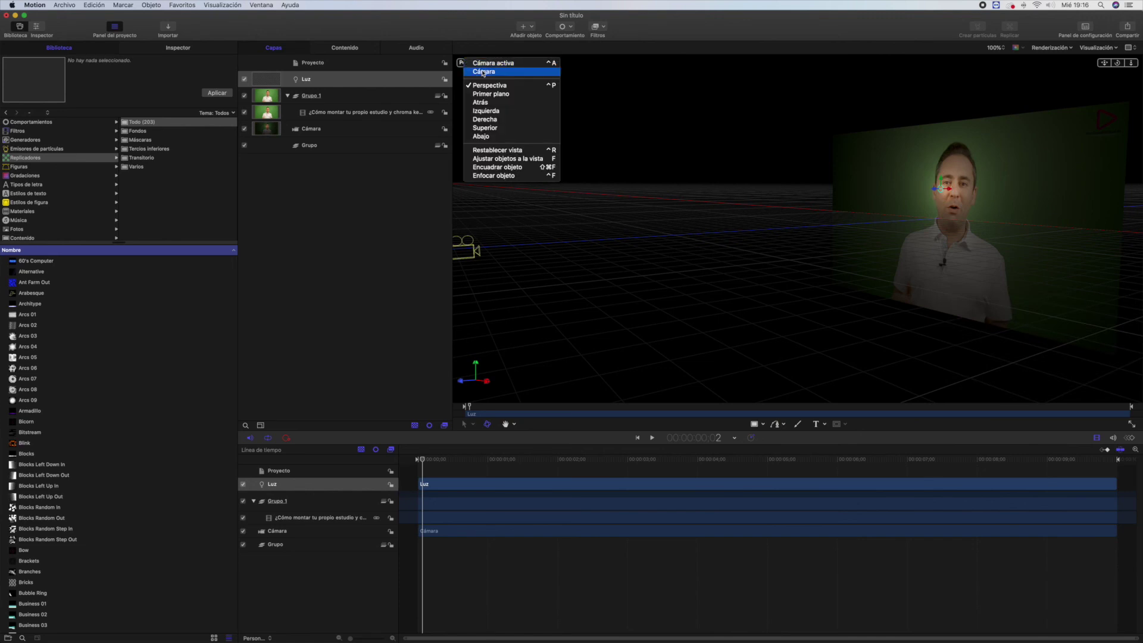
left_click(487, 65)
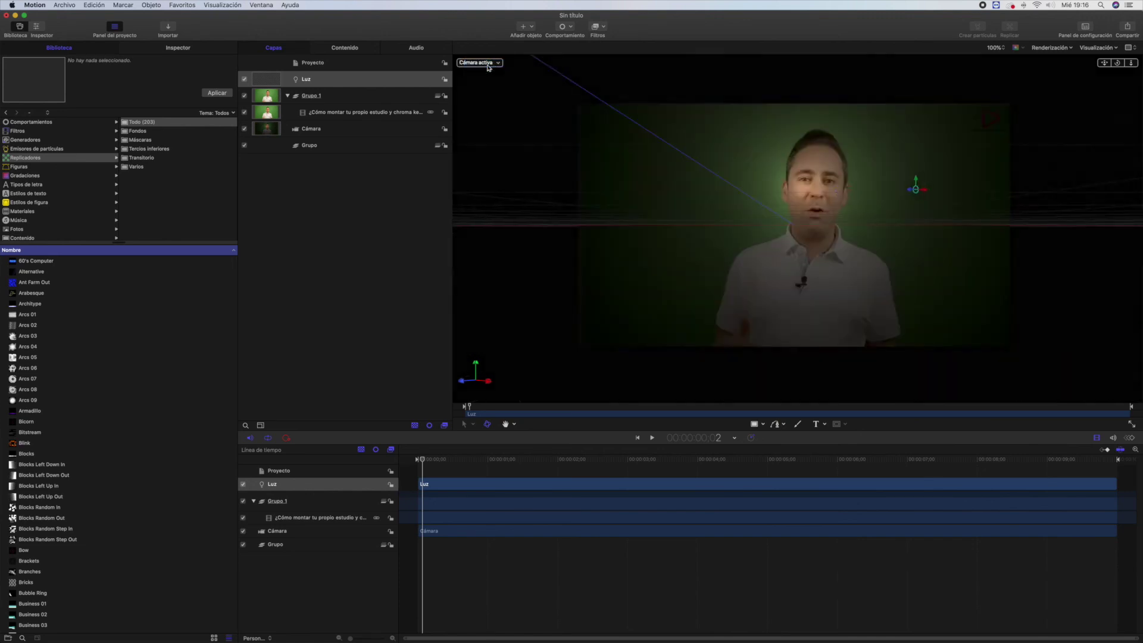